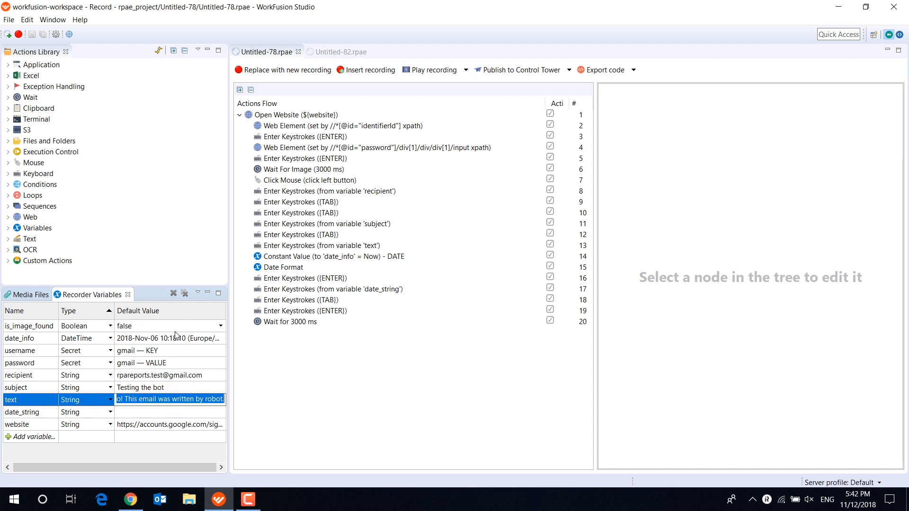
- Examine the date, time and time zone settings of the date_info variable's default value
left_click(179, 327)
left_click(175, 338)
left_click(176, 339)
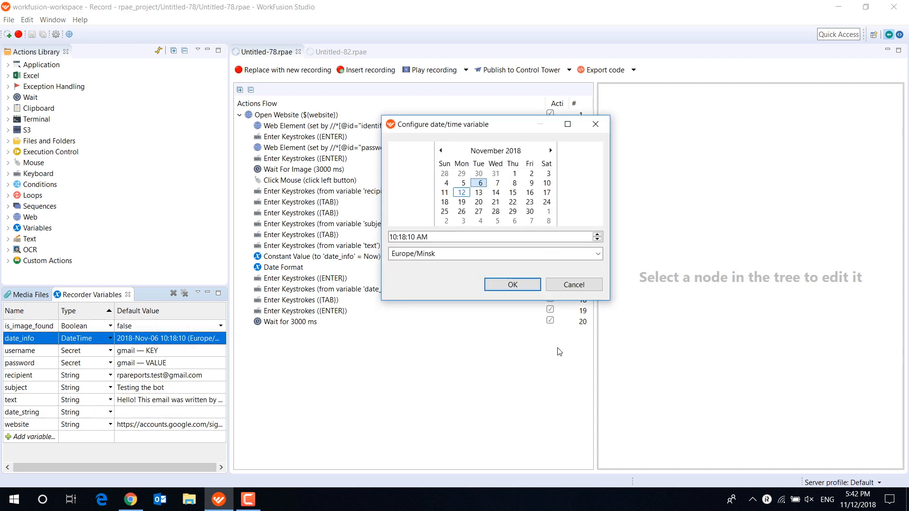
left_click(590, 290)
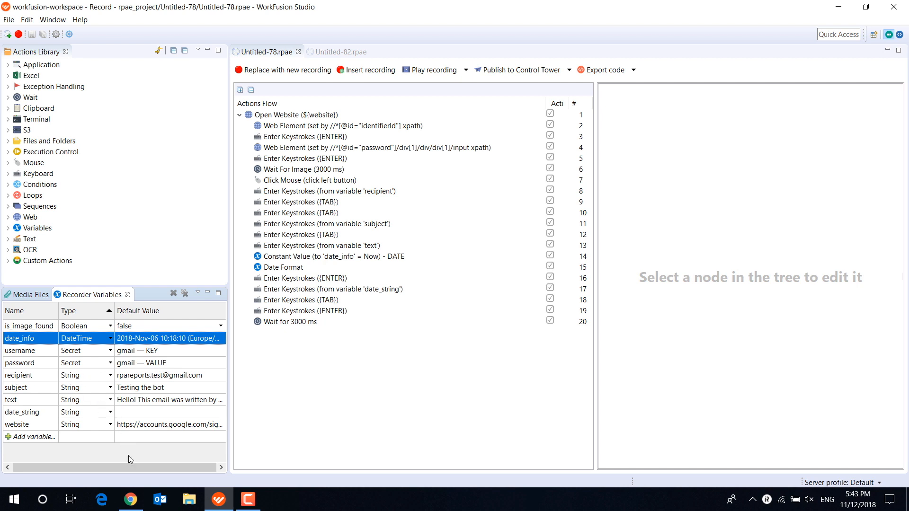
- Close the Untitled-78 recording and view the types available for a new recorder variable in Untitled-82
left_click(298, 52)
left_click(112, 327)
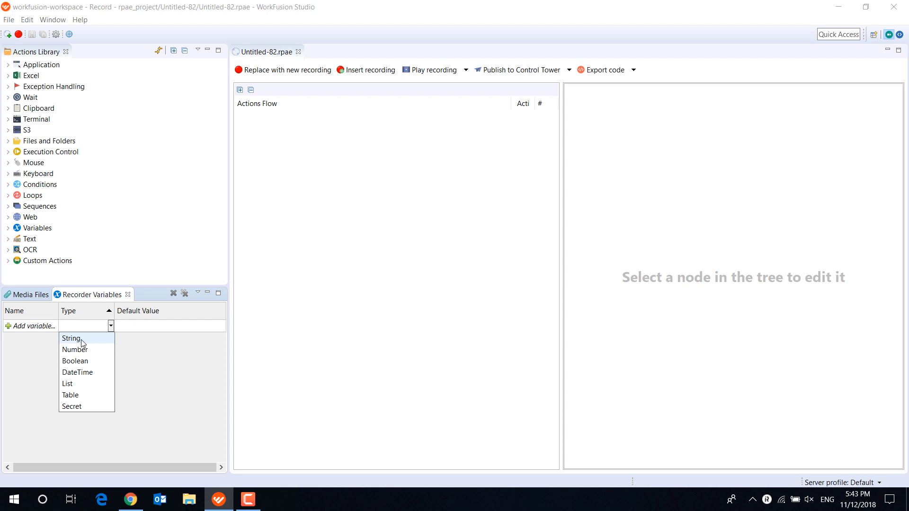
left_click(45, 339)
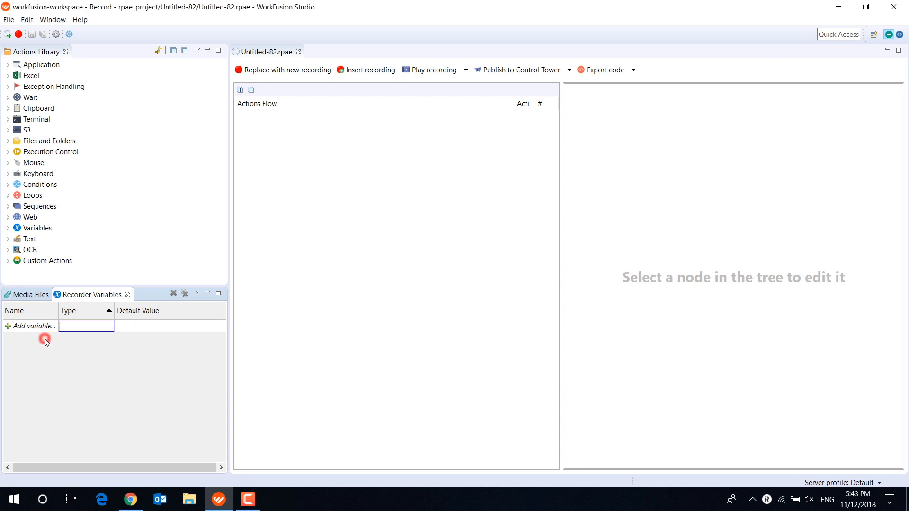
- Add a recorder variable named text of type String with the default value "Hello world!"
left_click(34, 327)
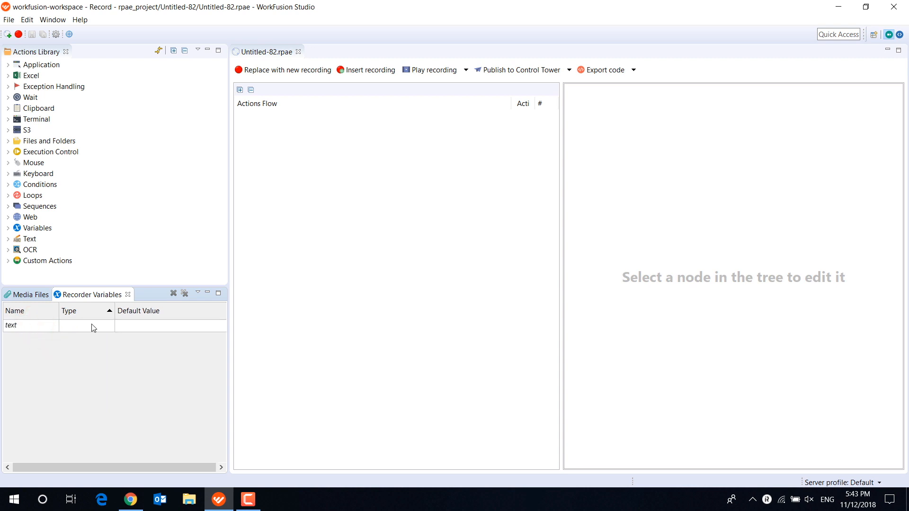
left_click(111, 326)
left_click(101, 339)
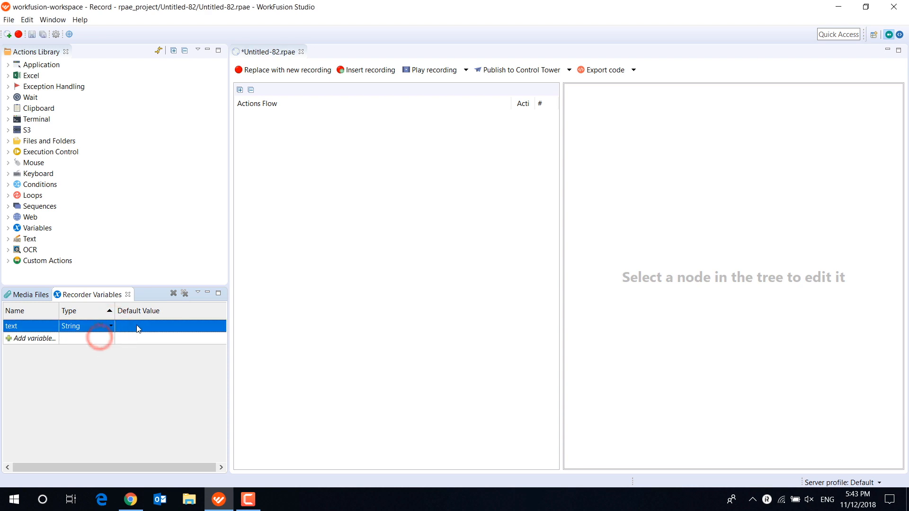
left_click(137, 328)
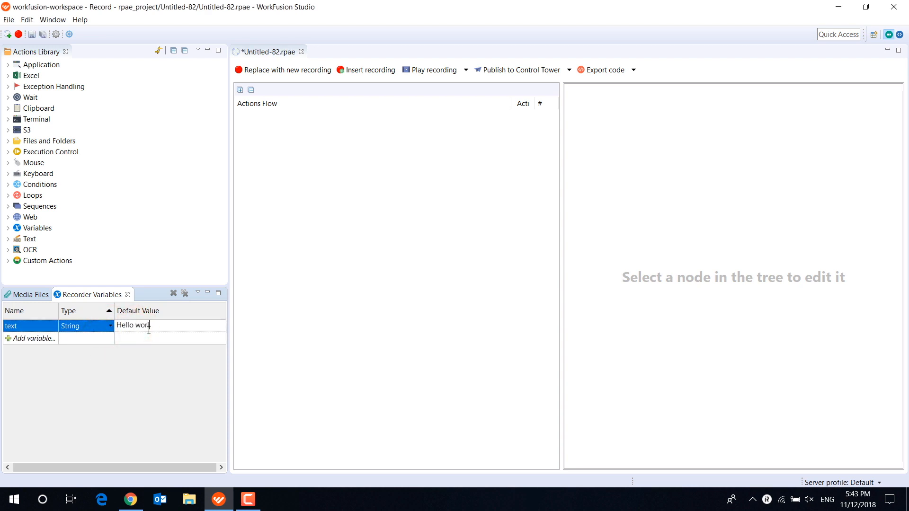
left_click(131, 378)
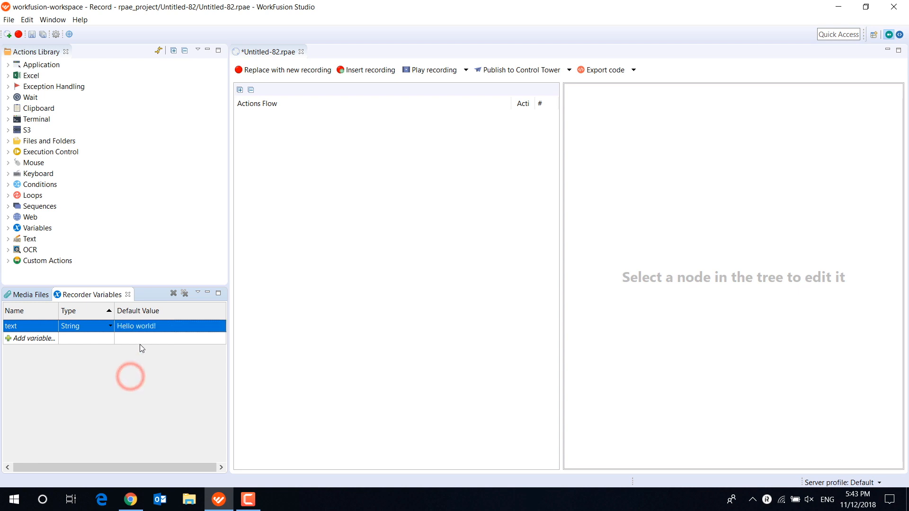
- Add a Launch Application action to the flow and set its executable to Notepad
left_click(8, 65)
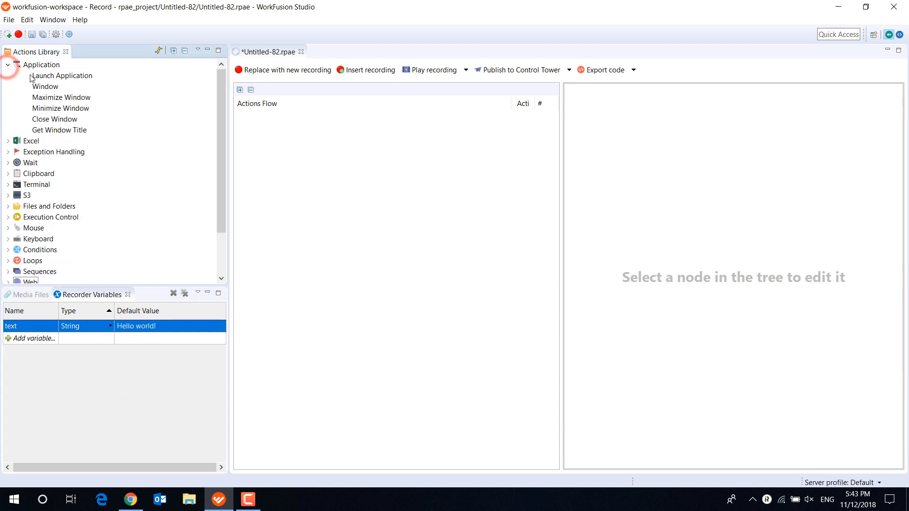
left_click_drag(60, 76, 273, 140)
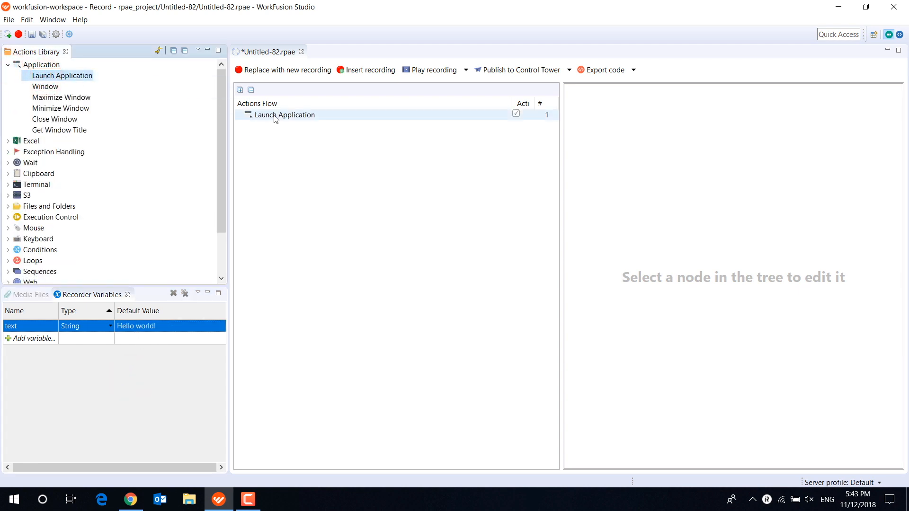
left_click(275, 116)
left_click(728, 108)
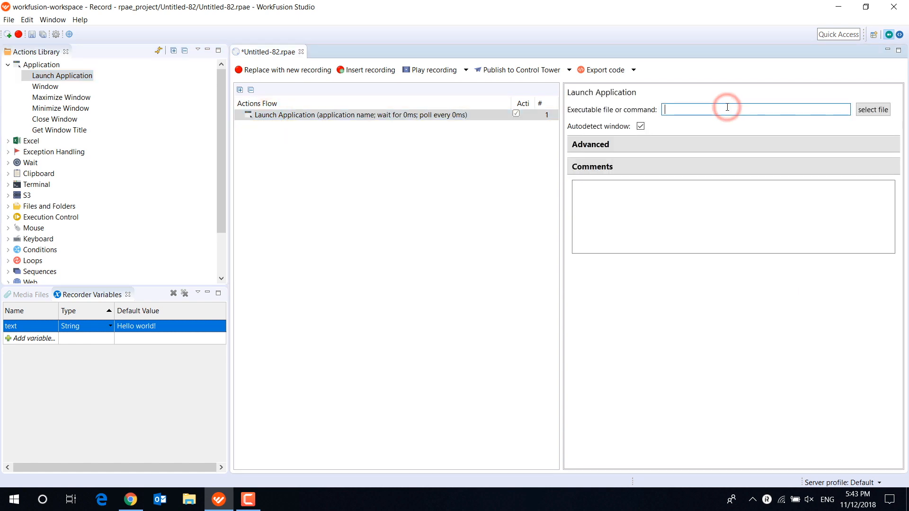
type("Notepad")
left_click(494, 183)
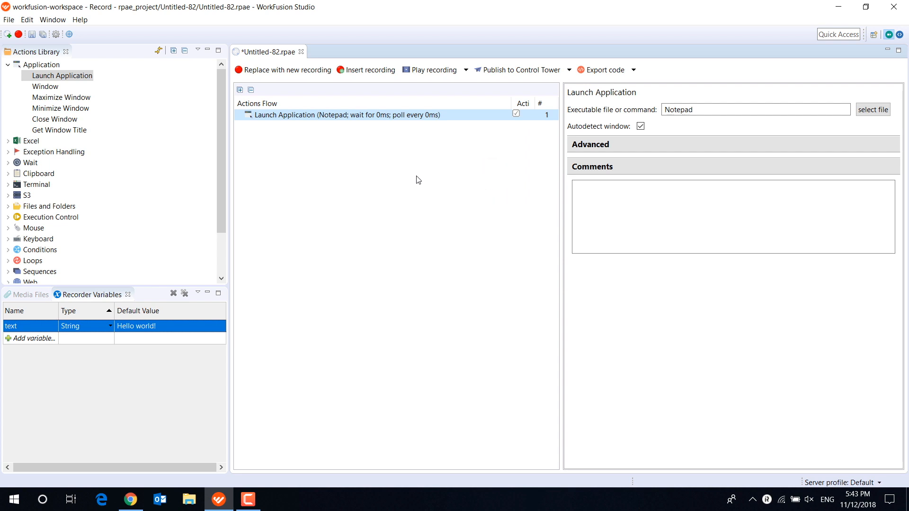
- Add an Enter Keystrokes action after Launch Application that types from the variable text, and play the recording
left_click(8, 240)
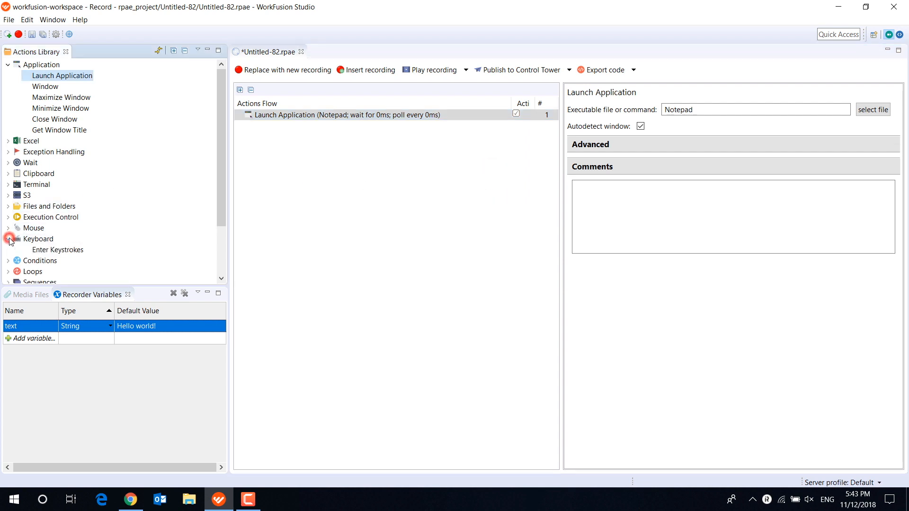
left_click_drag(43, 250, 315, 137)
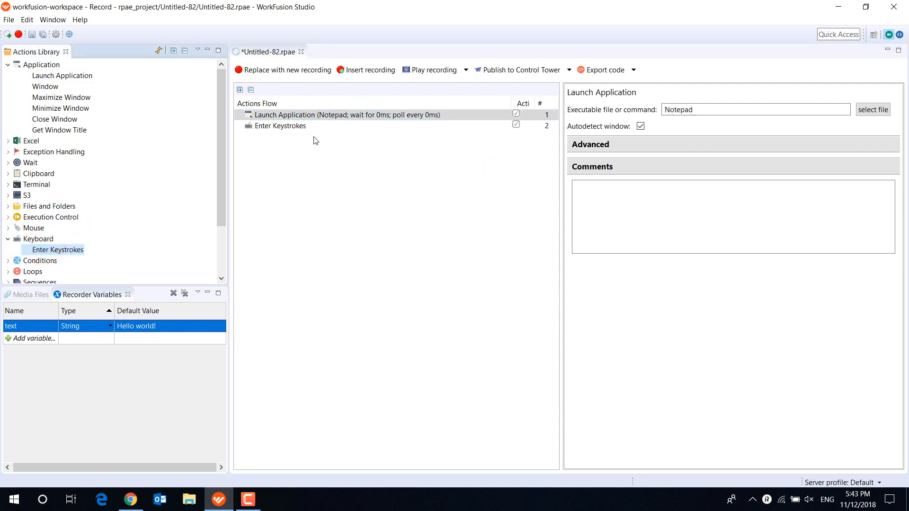
left_click(312, 127)
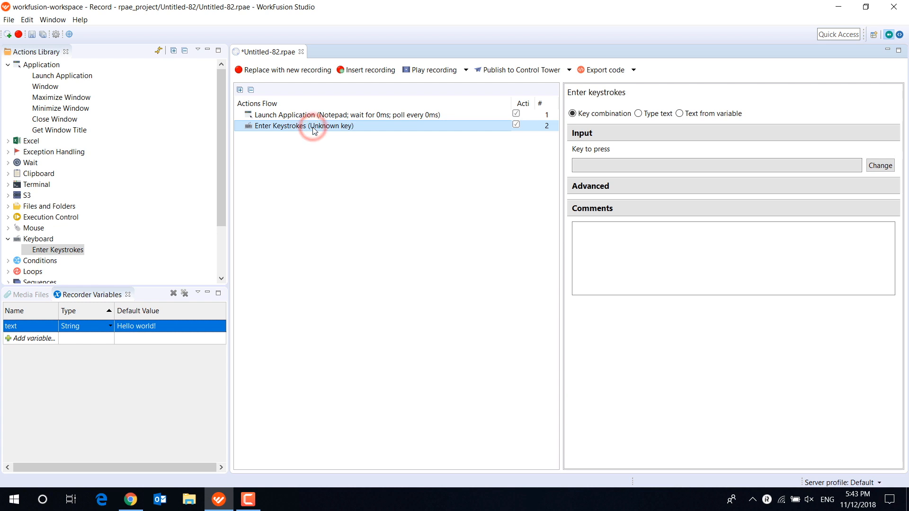
left_click(699, 116)
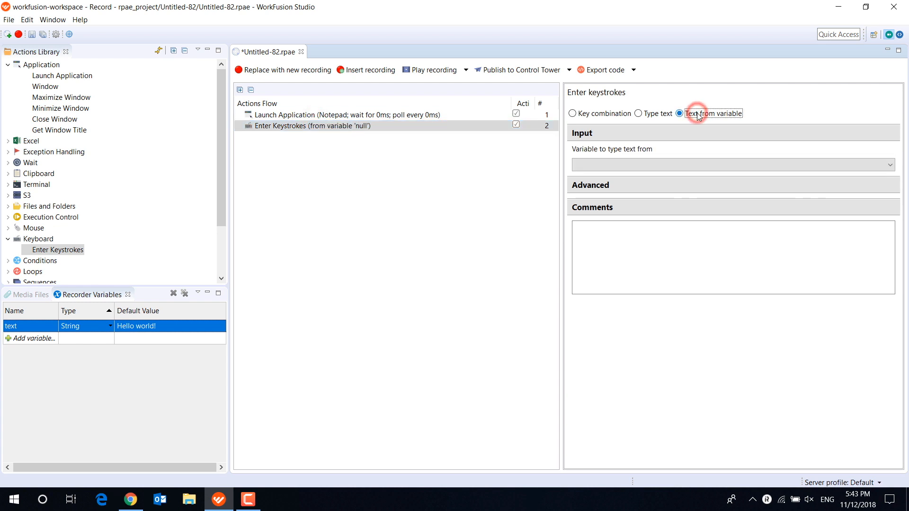
left_click(670, 166)
left_click(664, 173)
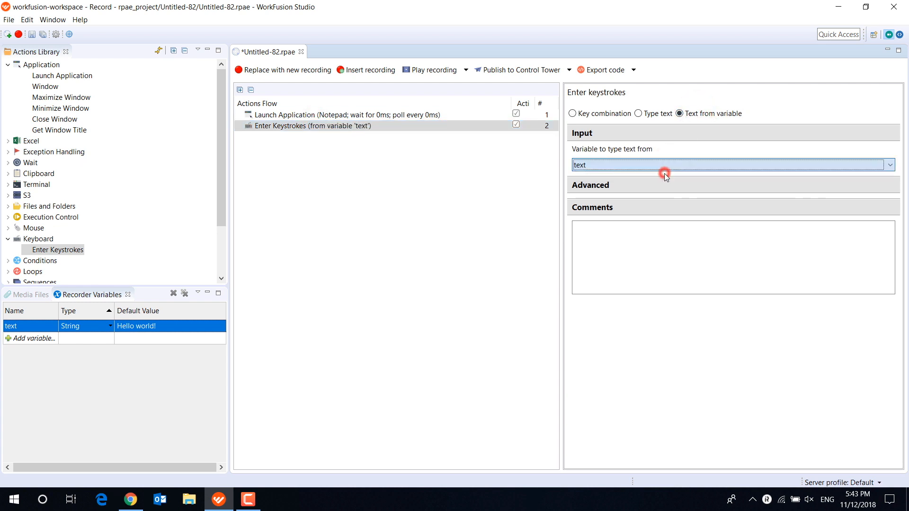
left_click(435, 70)
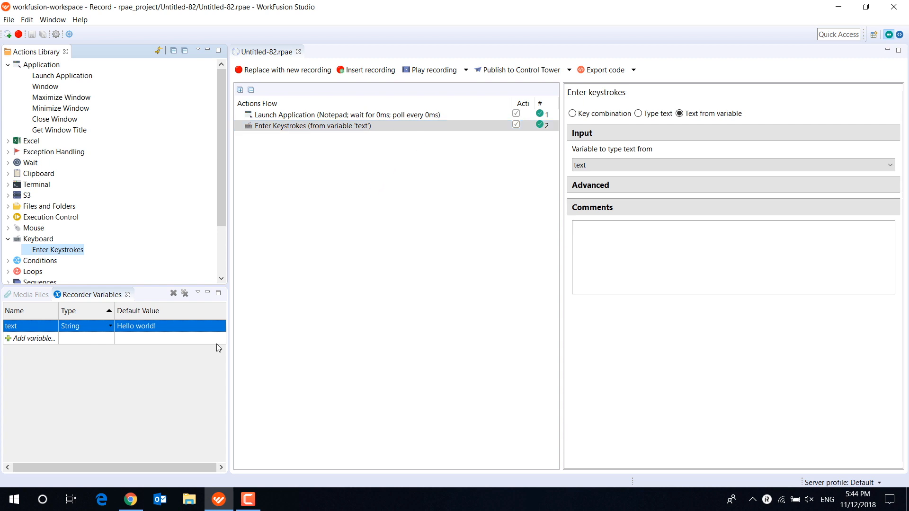
- Add a second String recorder variable named website with the default value twitter.com
left_click(49, 340)
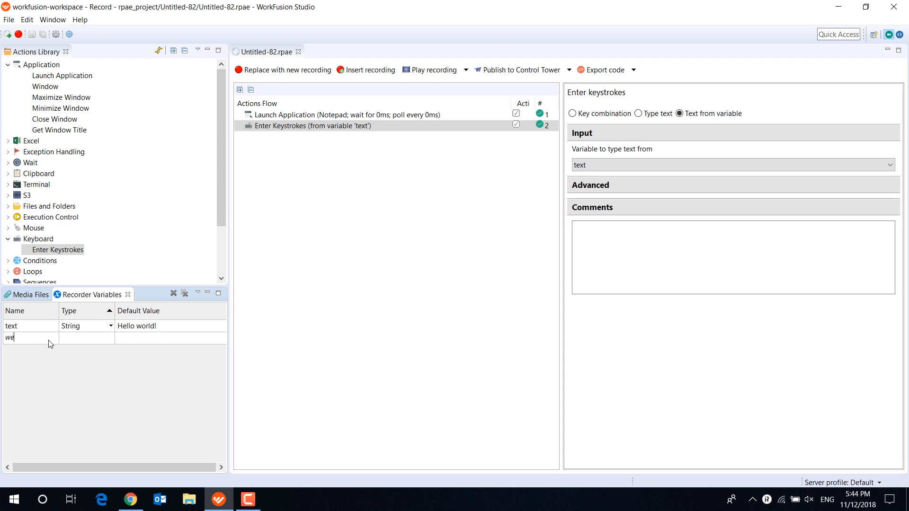
left_click(113, 339)
left_click(90, 347)
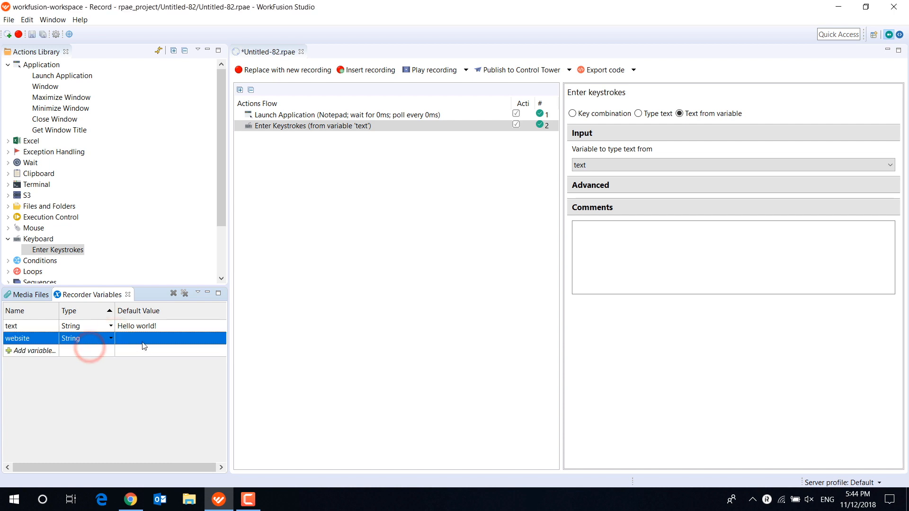
left_click(141, 337)
type("twitter.com")
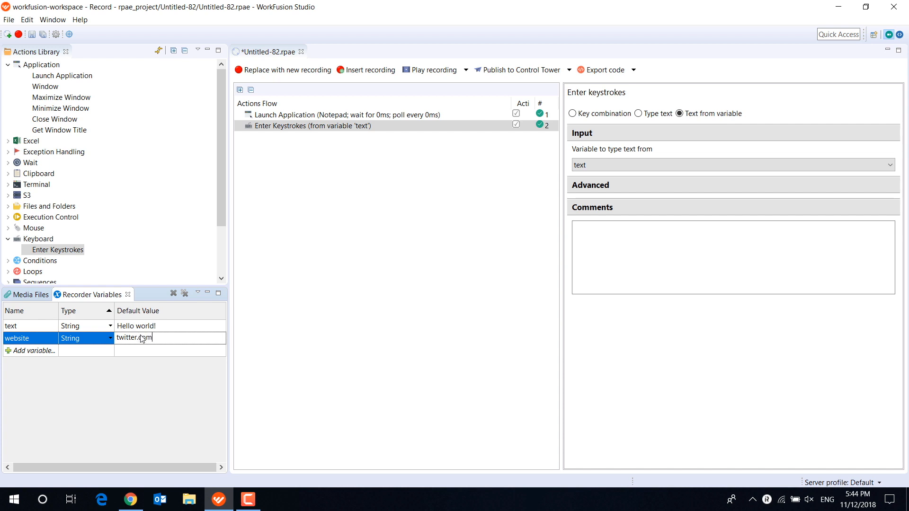
left_click(150, 383)
- Delete the Launch Application and Enter Keystrokes actions from the flow
left_click(296, 115)
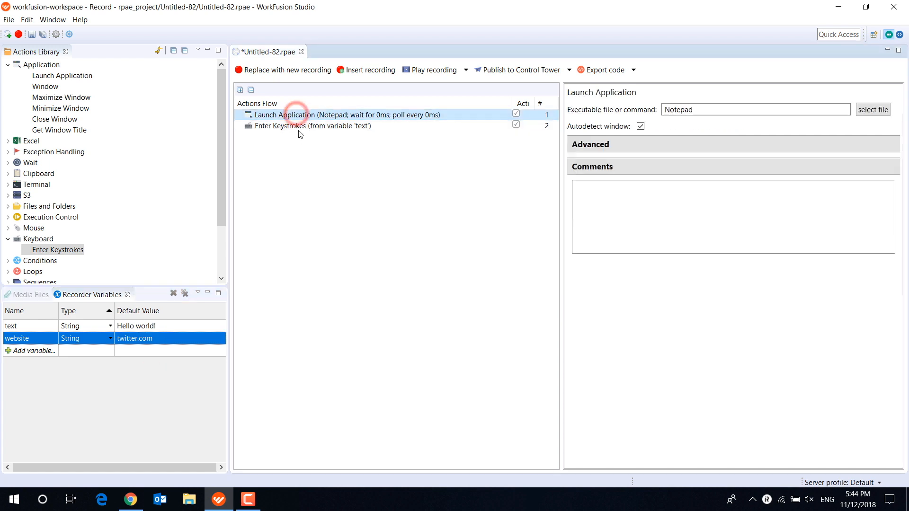
left_click(313, 130, "shift")
key("Delete")
- Add an Open Website action to the empty actions flow and open its settings
scroll(71, 190, "down", 2)
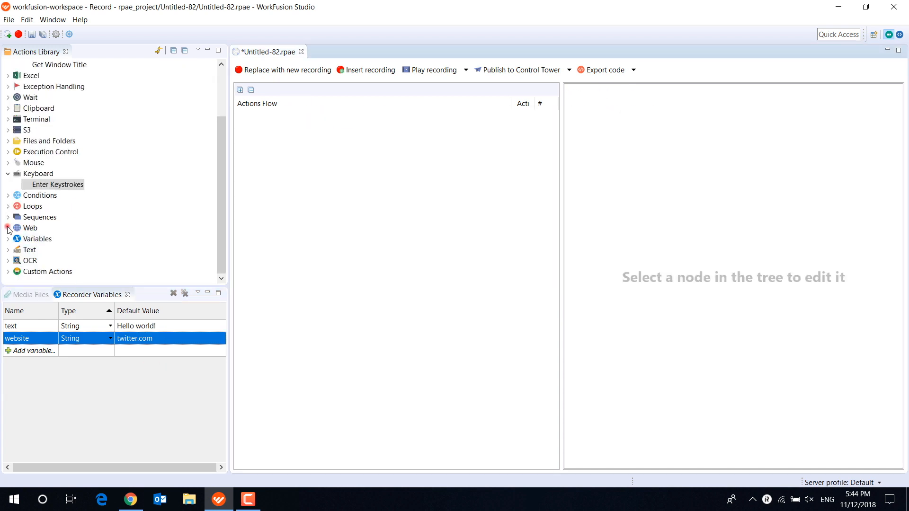
left_click(8, 228)
left_click_drag(40, 239, 330, 116)
left_click(328, 115)
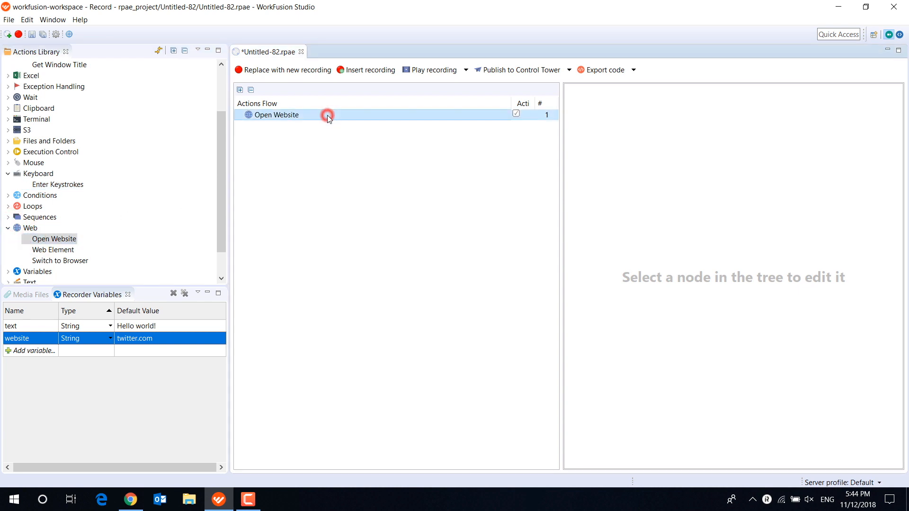
- Set the Open Website action to use Chrome and the website variable, ${website}, as its site URL
left_click(593, 141)
left_click(594, 177)
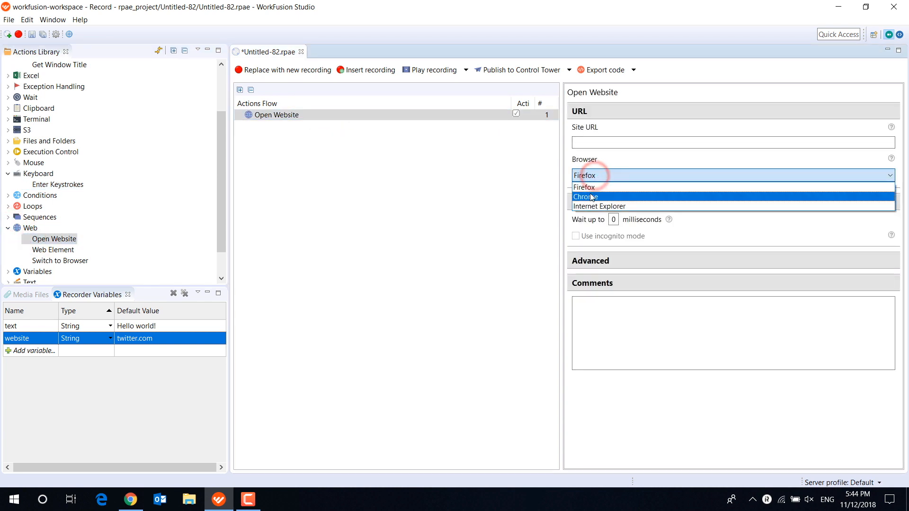
left_click(590, 193)
left_click(592, 143)
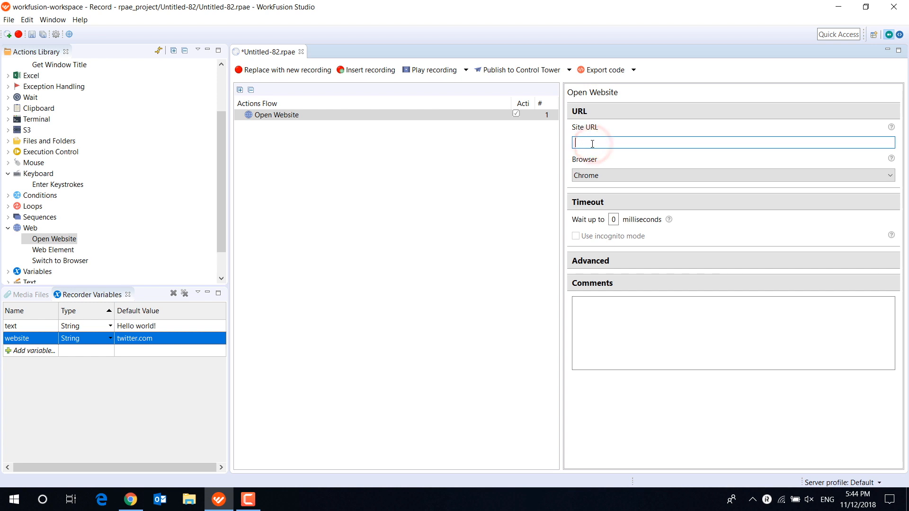
type("we")
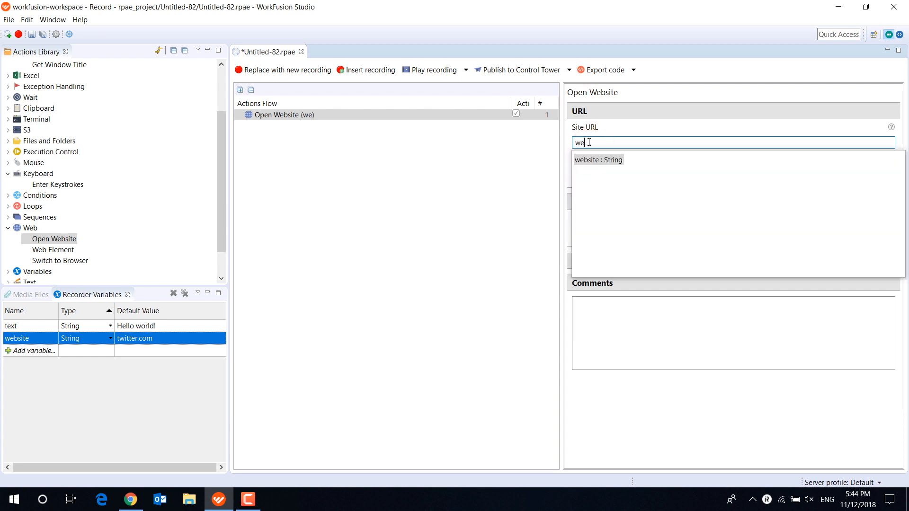
double_click(590, 161)
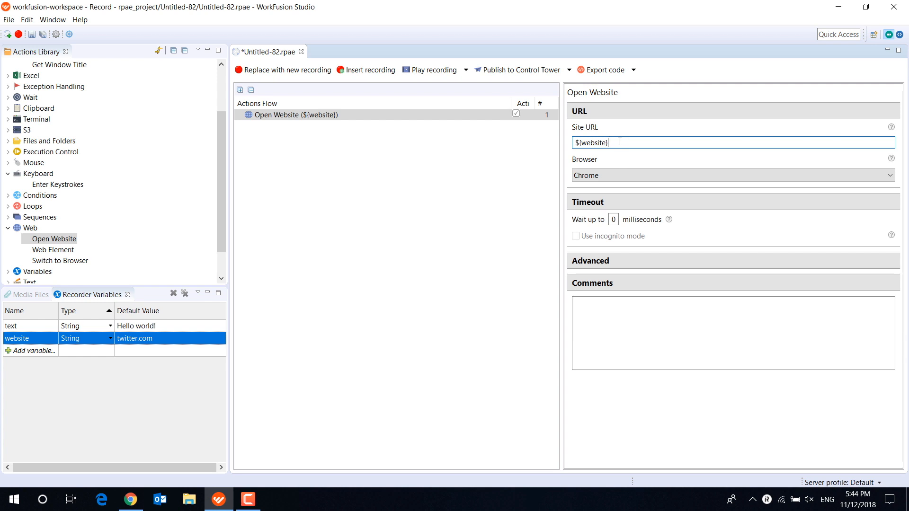
- Review the parts of the ${website} reference in the site URL and play the recording
left_click_drag(620, 143, 572, 141)
left_click(576, 142)
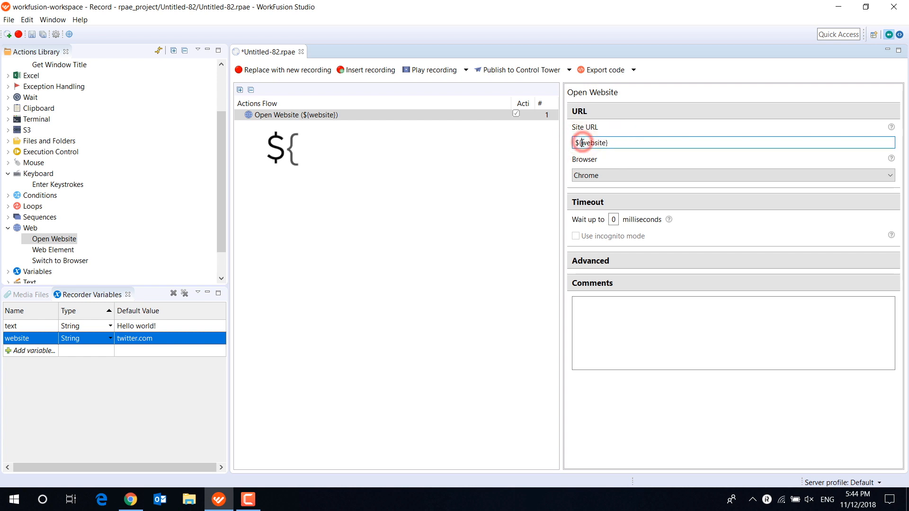
left_click_drag(583, 143, 608, 142)
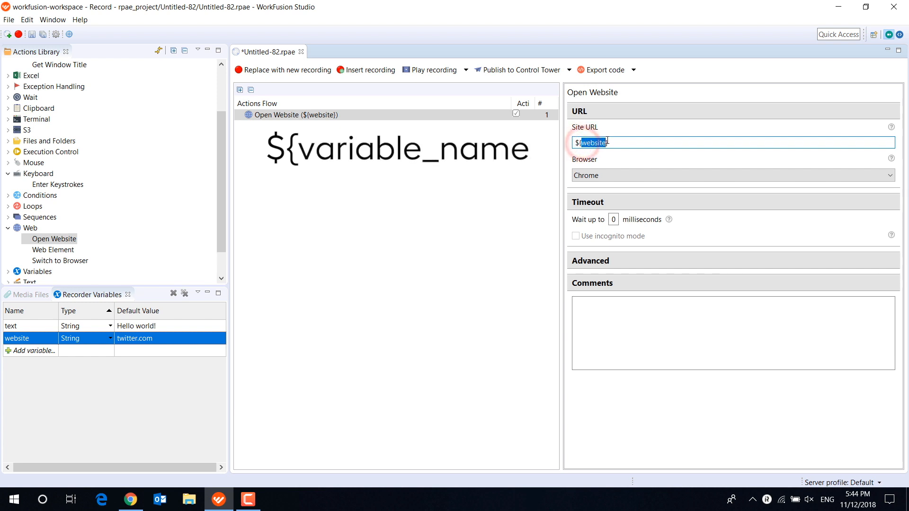
left_click(611, 142)
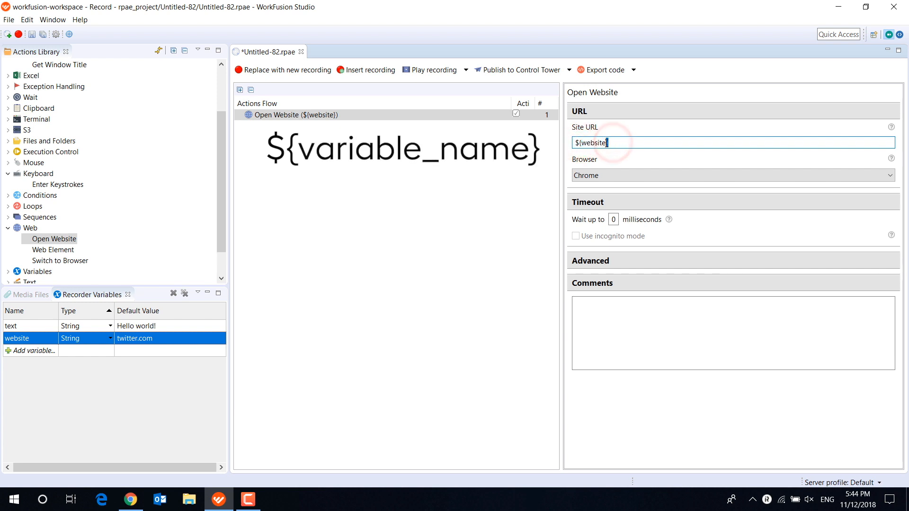
left_click(615, 142)
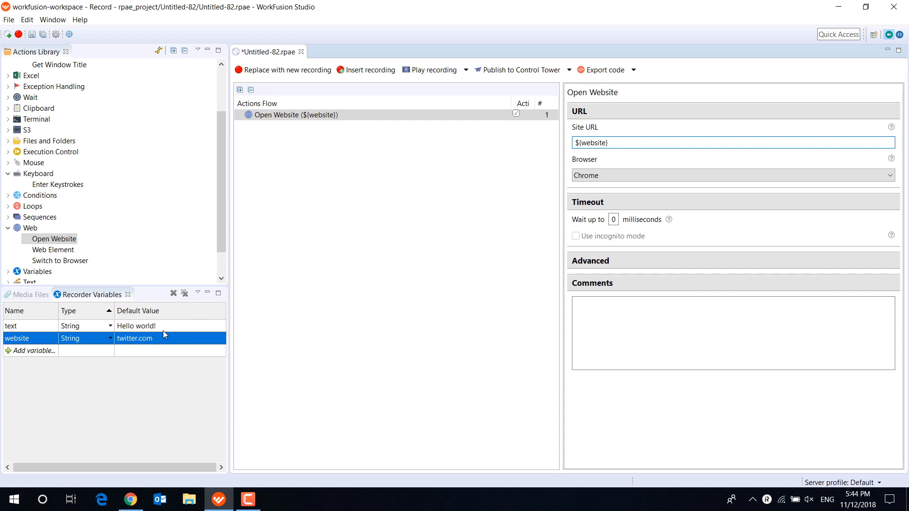
left_click(424, 71)
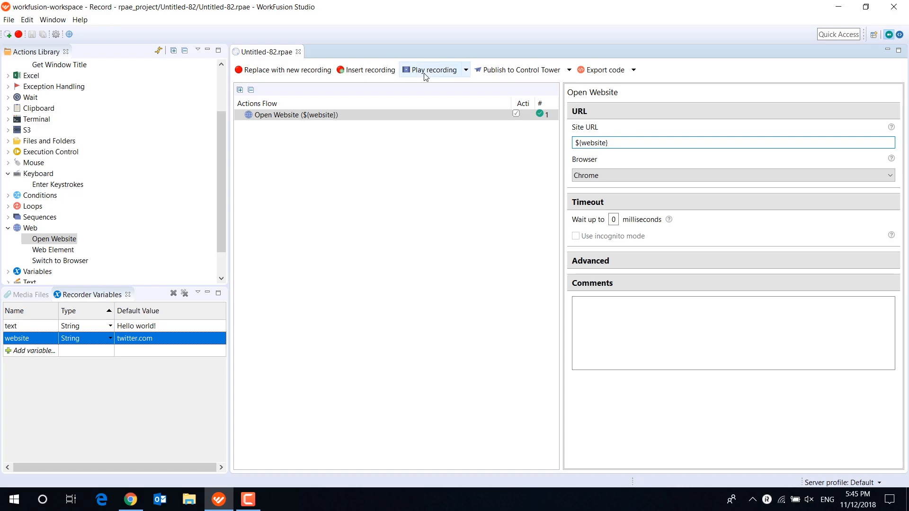
- Remove all recorder variables and delete the Open Website action from the flow
left_click(185, 293)
left_click(524, 254)
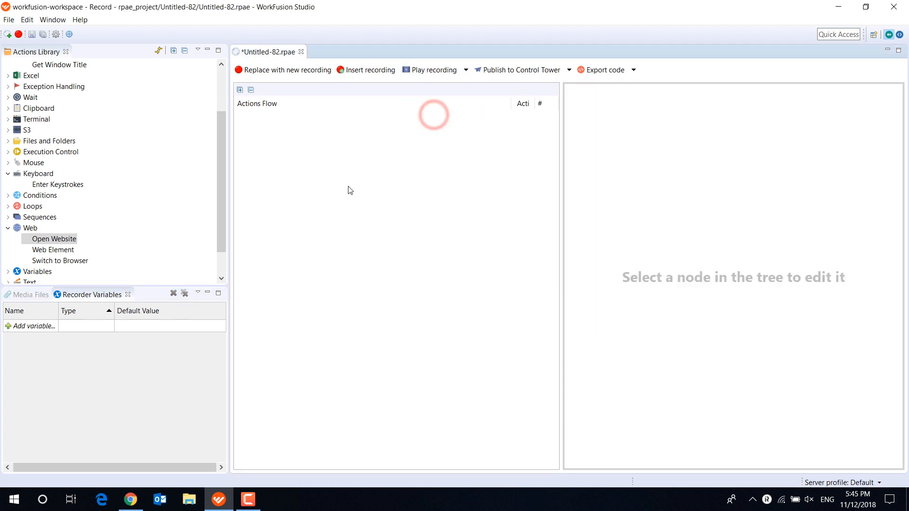
- Create a recorder variable named first_number of type Number with default value 12
left_click(110, 326)
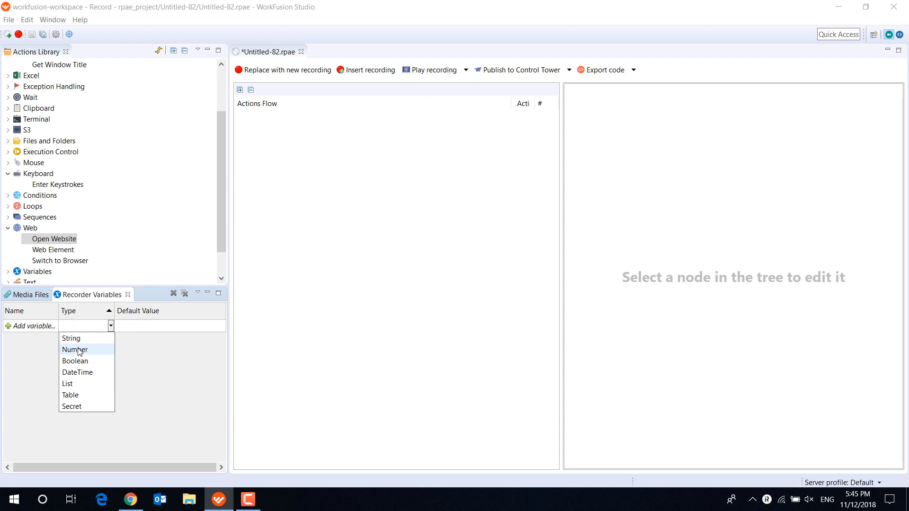
left_click(35, 341)
left_click(38, 324)
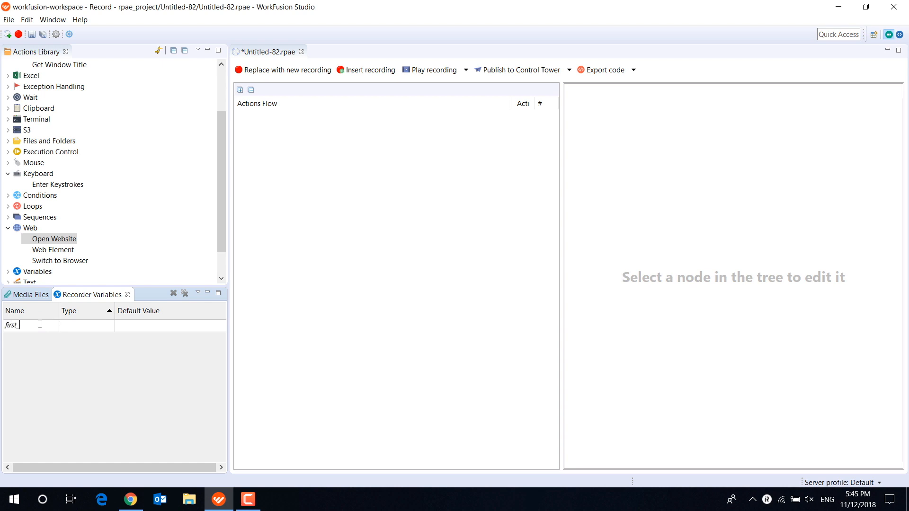
left_click(109, 325)
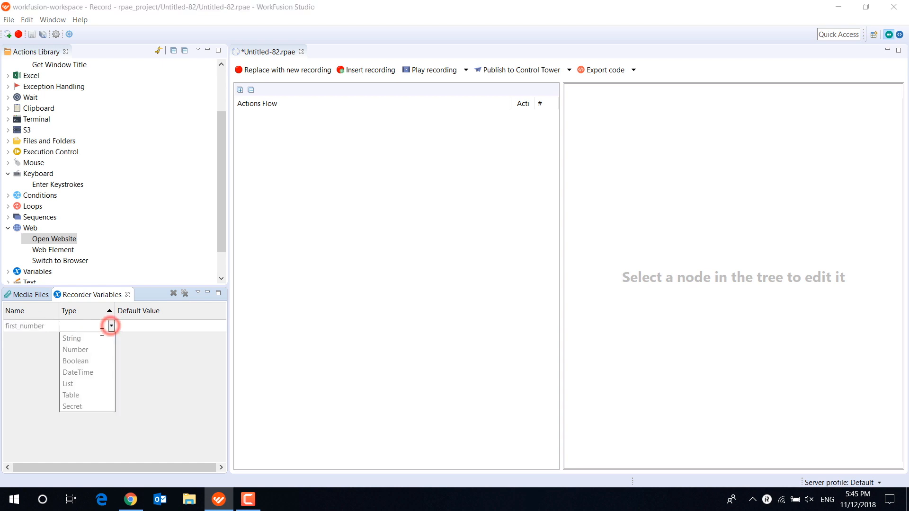
left_click(92, 350)
left_click(135, 327)
type("12")
- Create a second recorder variable named second_number of type Number with default value 17
left_click(52, 337)
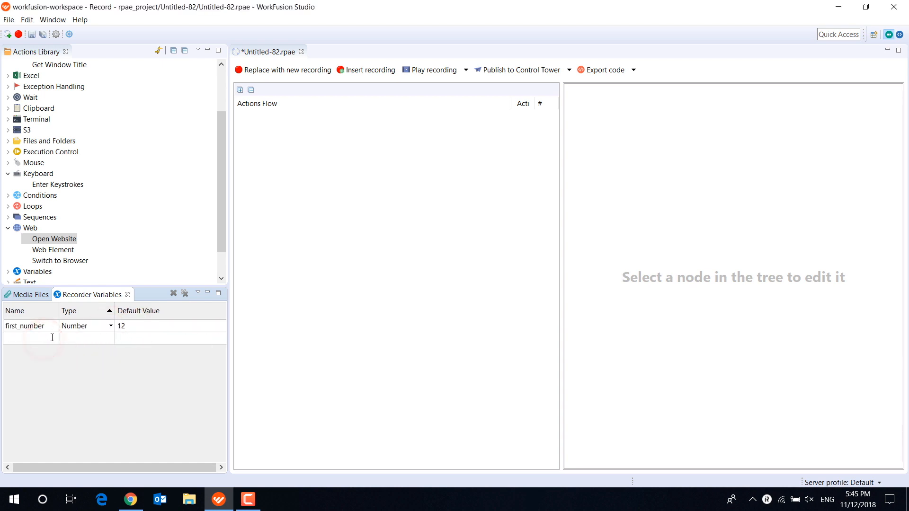
type("second_number")
left_click(113, 344)
left_click(86, 361)
left_click(128, 338)
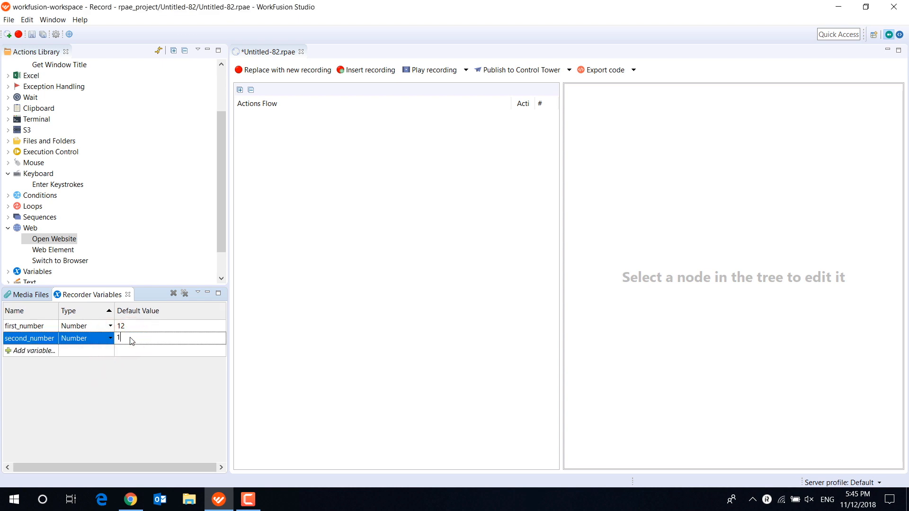
type("17")
- Create a third recorder variable named result of type Number
left_click(49, 352)
type("result")
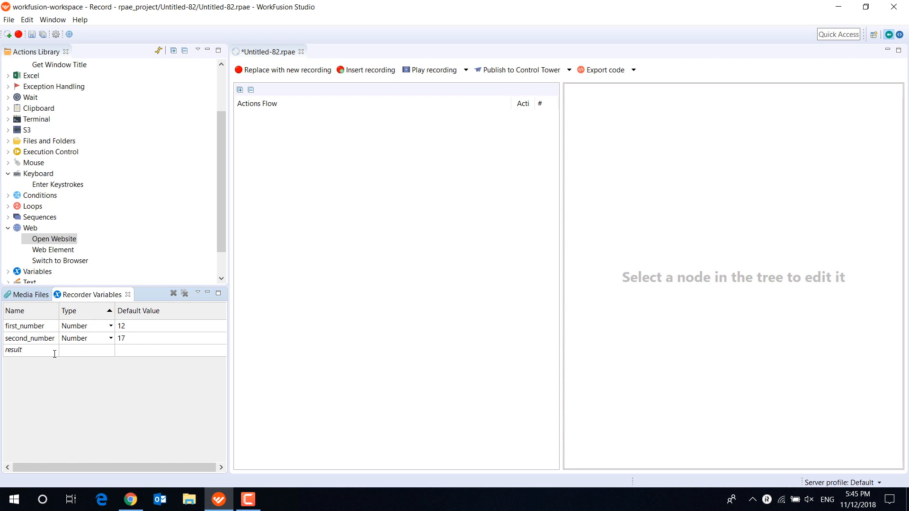
left_click(97, 375)
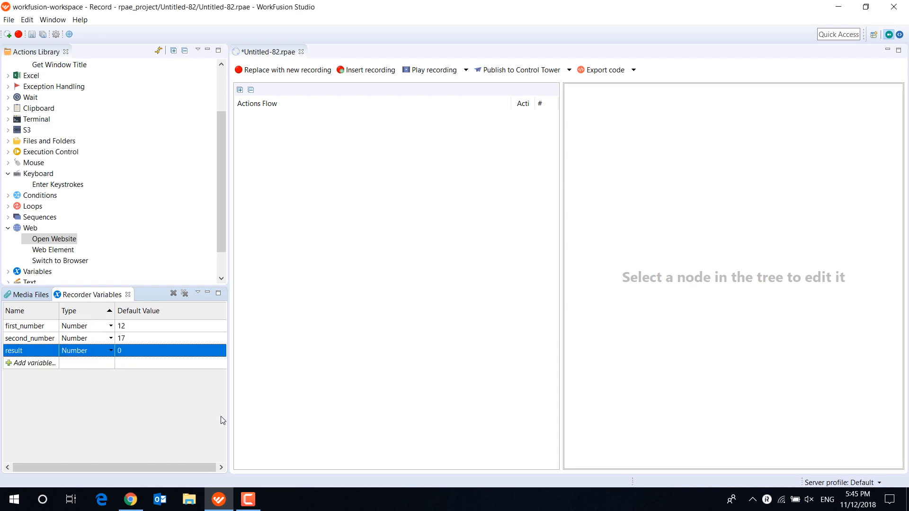
- Add an Expression action to the actions flow and make it assign its value to the result variable
scroll(78, 200, "down", 1)
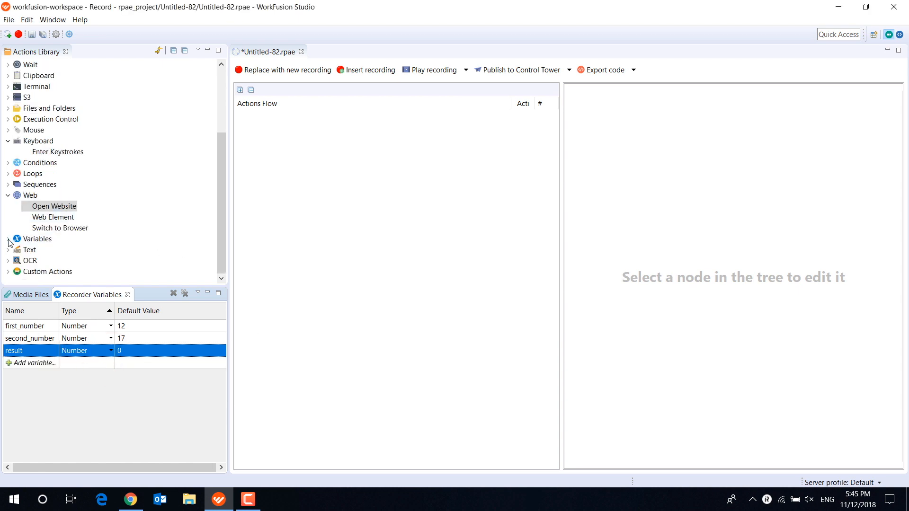
left_click(8, 239)
left_click_drag(49, 250, 294, 197)
left_click(311, 115)
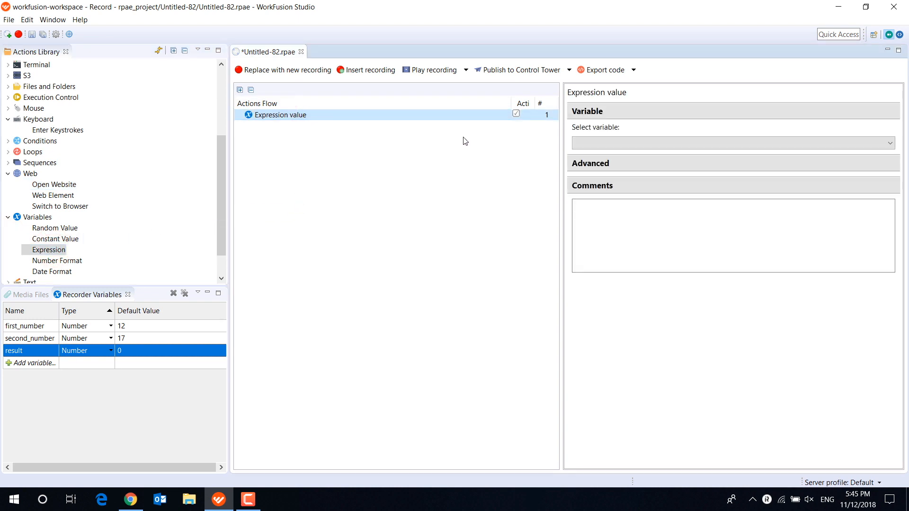
left_click(648, 143)
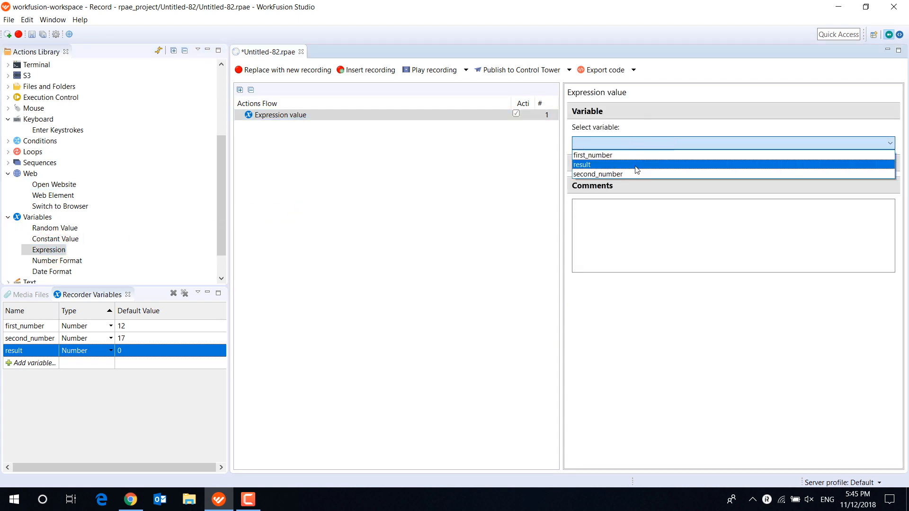
left_click(637, 165)
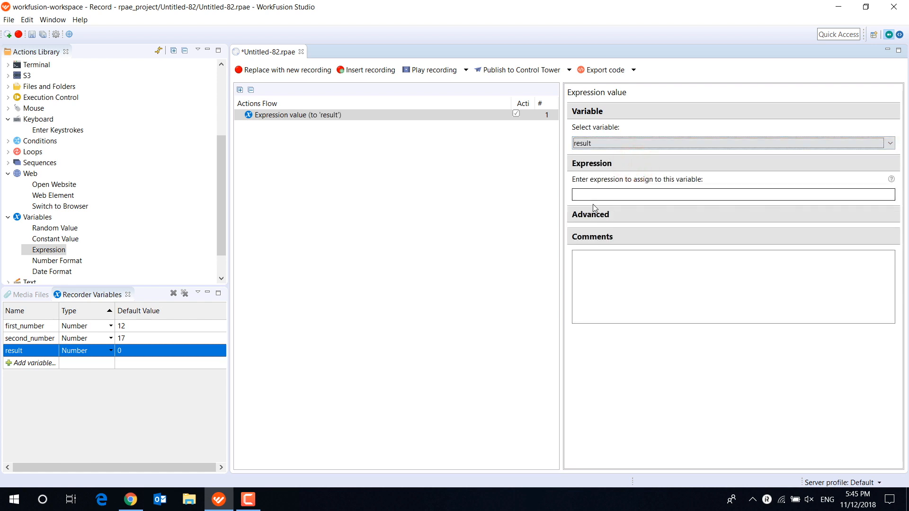
- Enter ${first_number}+${second_number} as the expression for the result variable
left_click(599, 197)
type("fi")
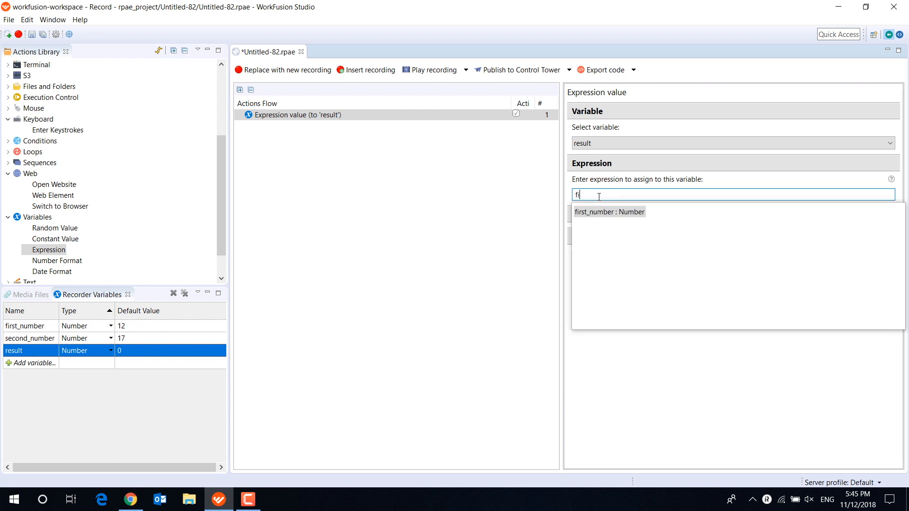
double_click(610, 213)
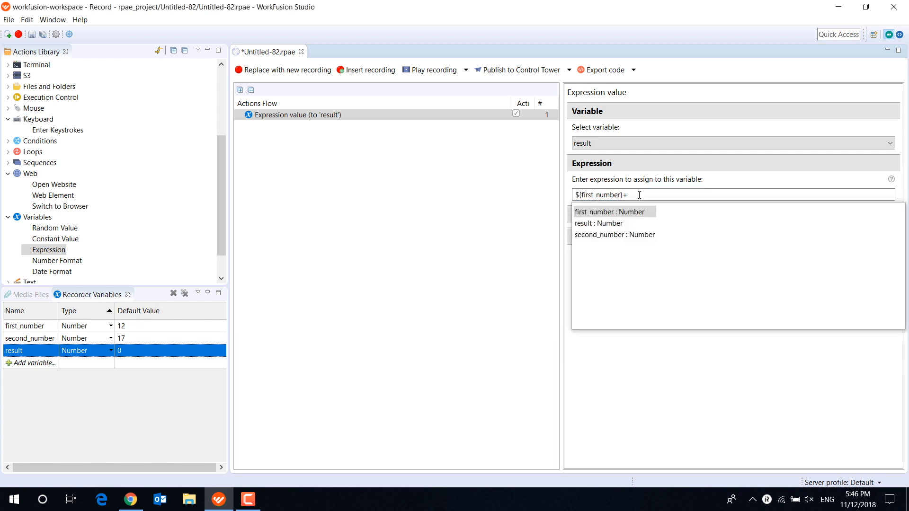
double_click(608, 234)
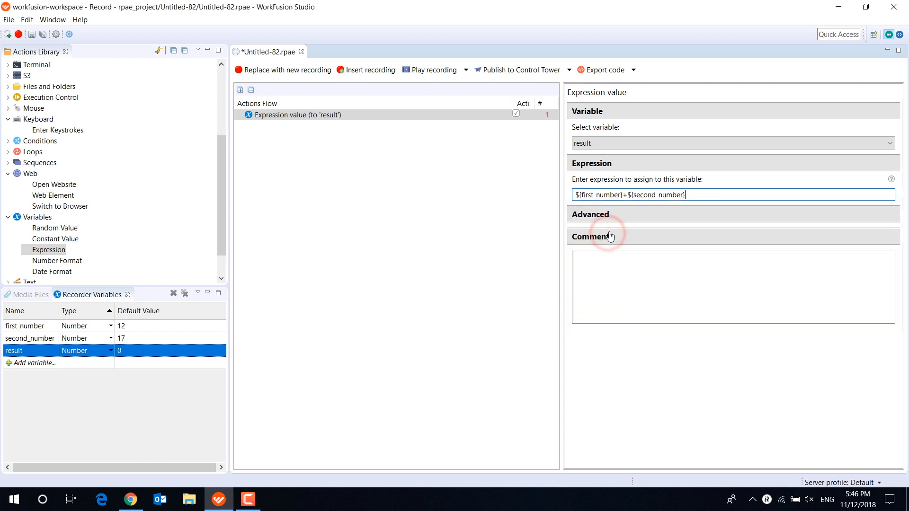
- Play the recording and check the value of result in the execution-result log, then return to the recorder variables
left_click(430, 71)
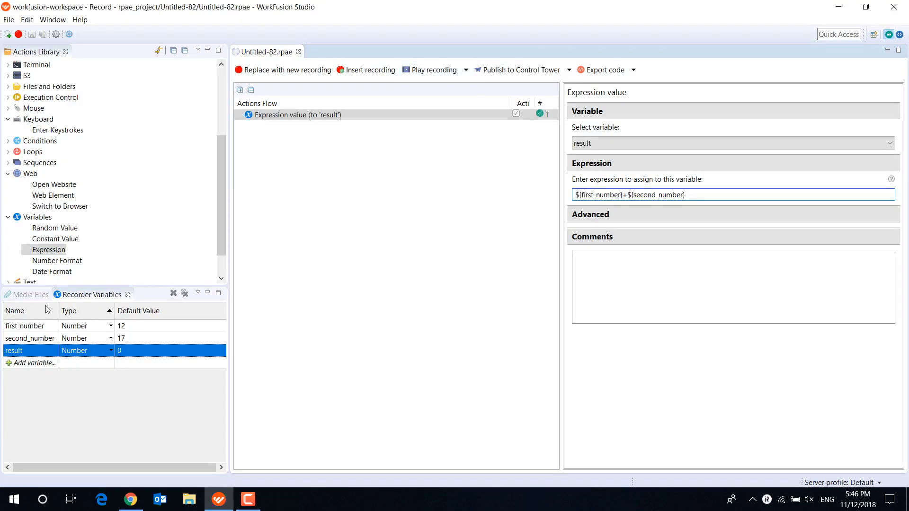
left_click(26, 295)
double_click(66, 449)
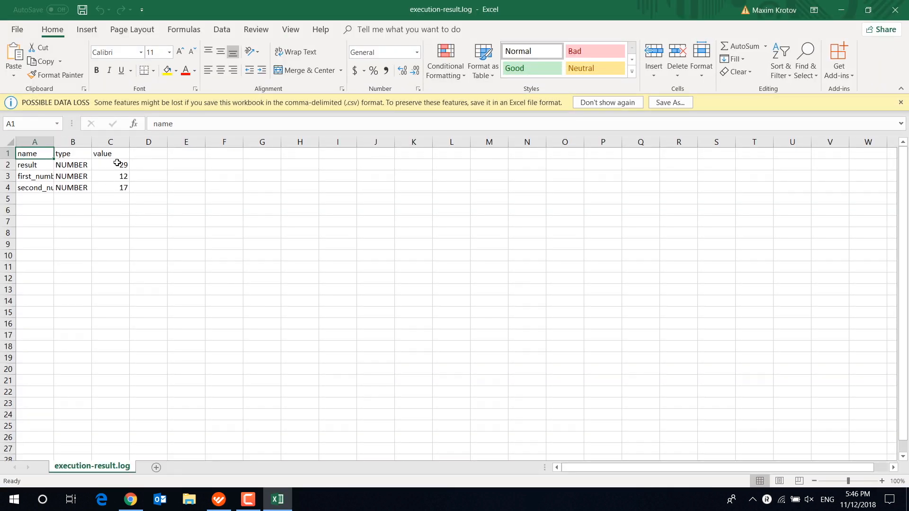
left_click(117, 165)
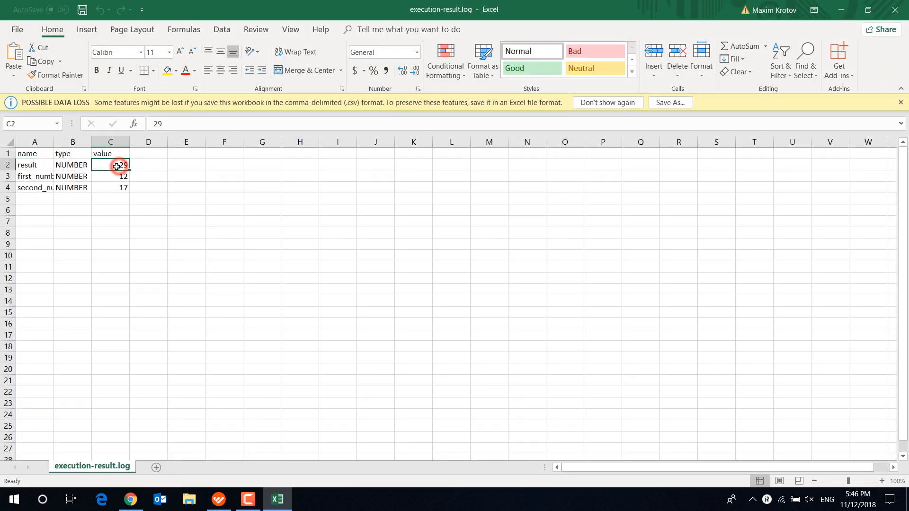
left_click(902, 7)
left_click(90, 296)
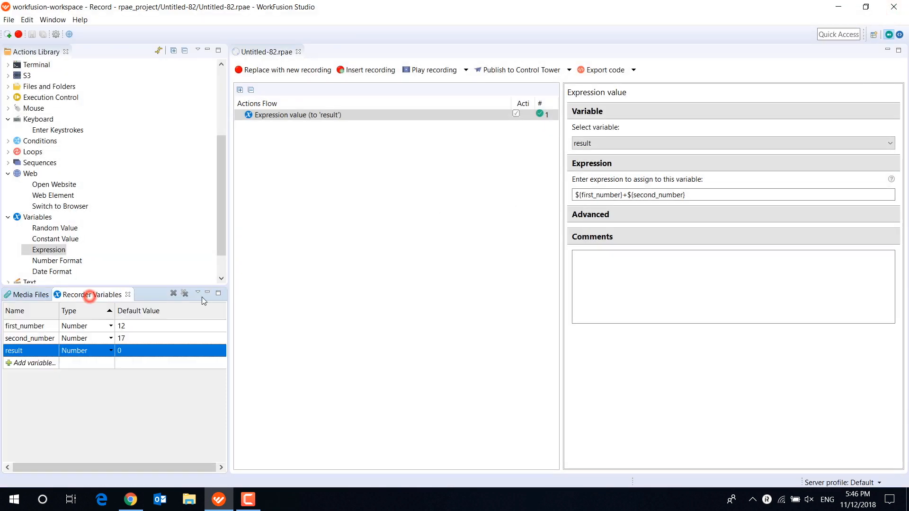
- Create a recorder variable named numbersintext of type String with default value 133
left_click(28, 365)
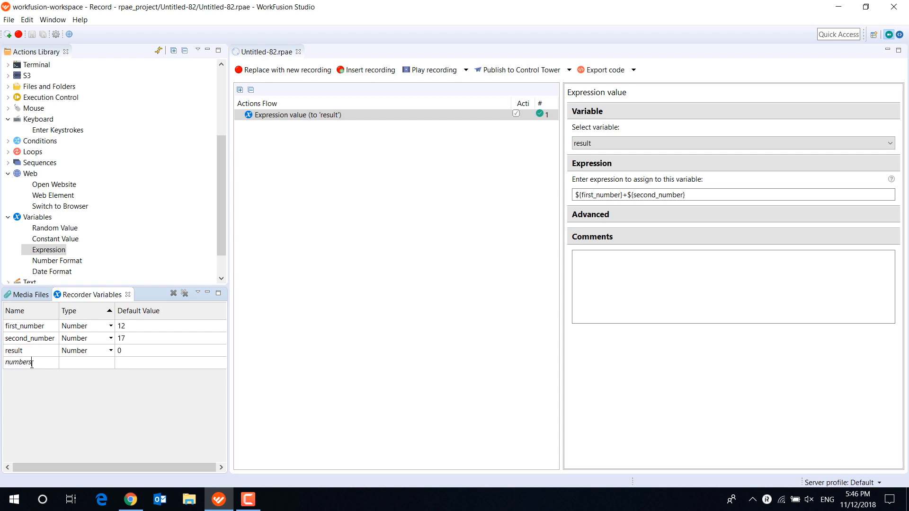
key("Return")
left_click(111, 363)
left_click(97, 377)
left_click(127, 363)
type("133")
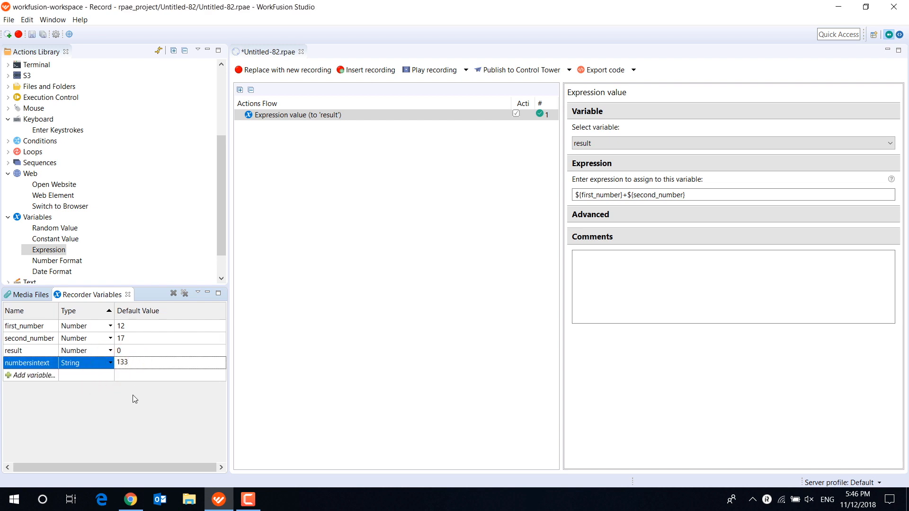
key("Return")
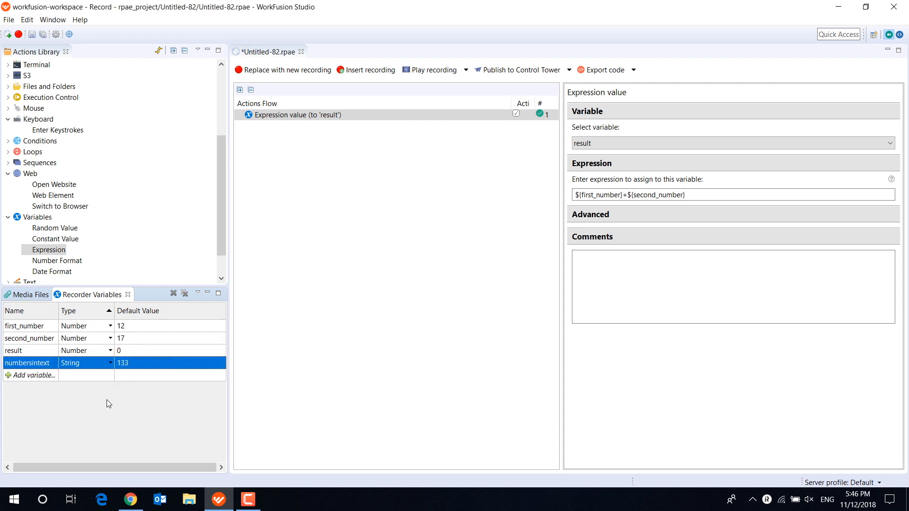
- Remove all recorder variables and delete the Expression action from the flow
left_click(185, 294)
left_click(520, 254)
right_click(395, 116)
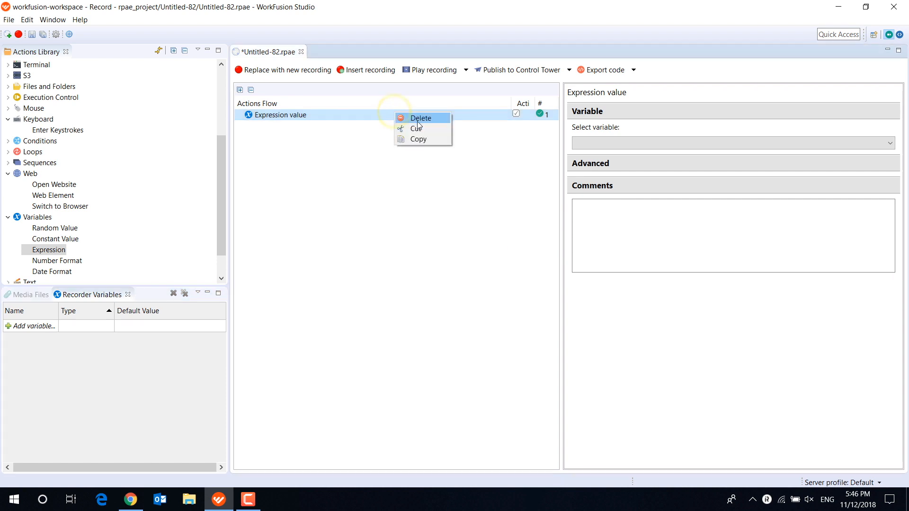
left_click(422, 117)
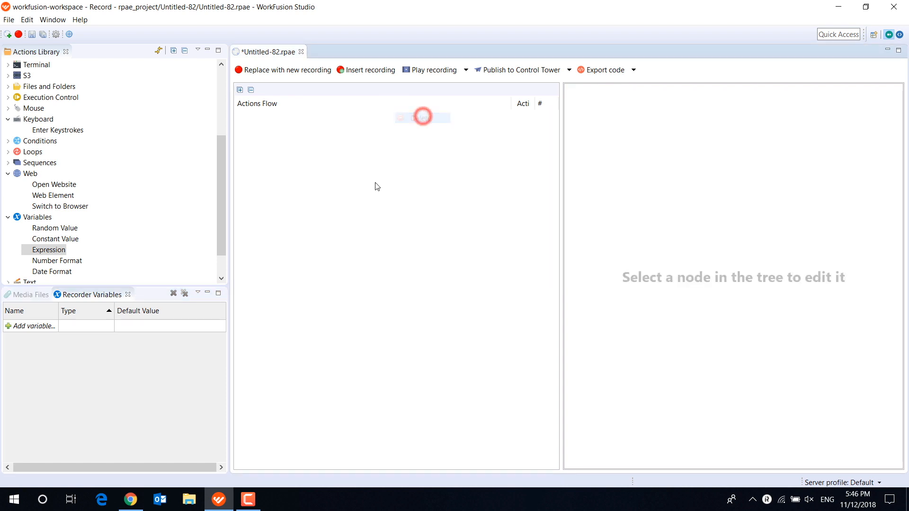
- Create a recorder variable named test of type Boolean with default value false
left_click(110, 327)
left_click(111, 326)
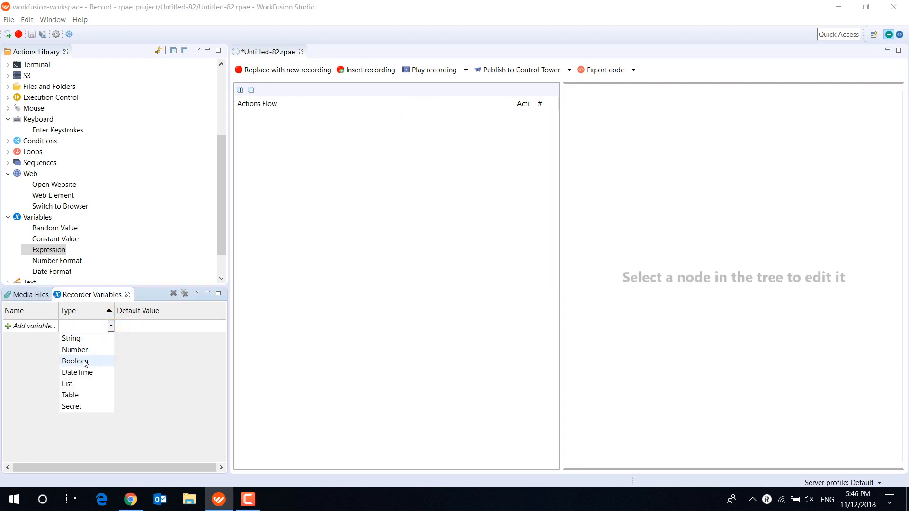
left_click(34, 325)
type("test")
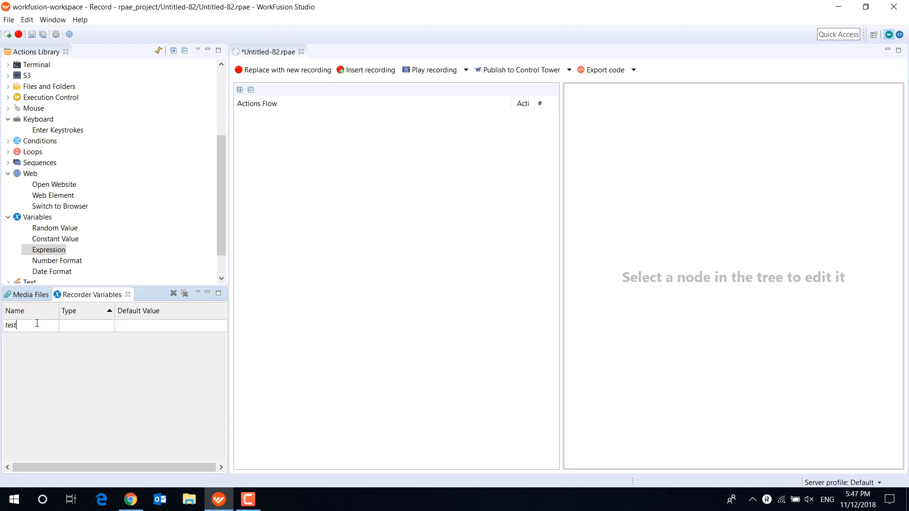
left_click(112, 325)
left_click(94, 362)
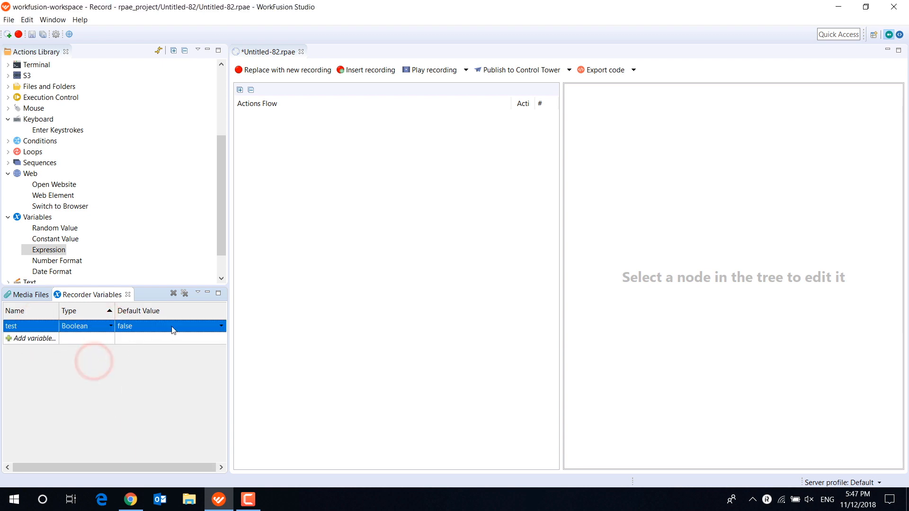
left_click(221, 326)
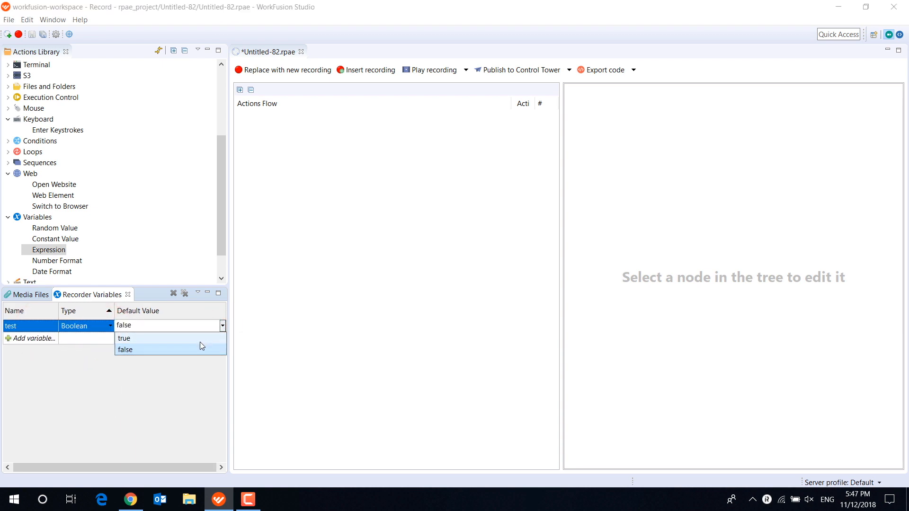
left_click(177, 374)
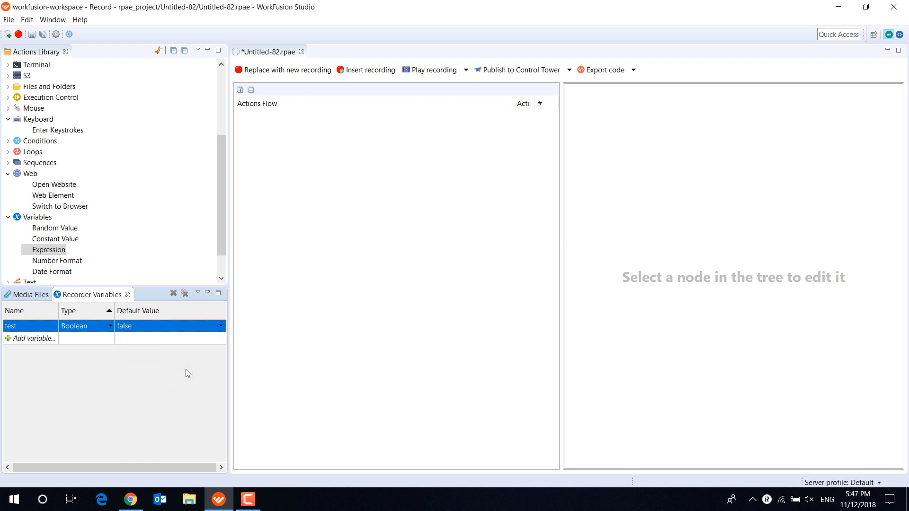
- Examine the If-Else action under Conditions and the While action under Loops in the actions library
left_click(8, 141)
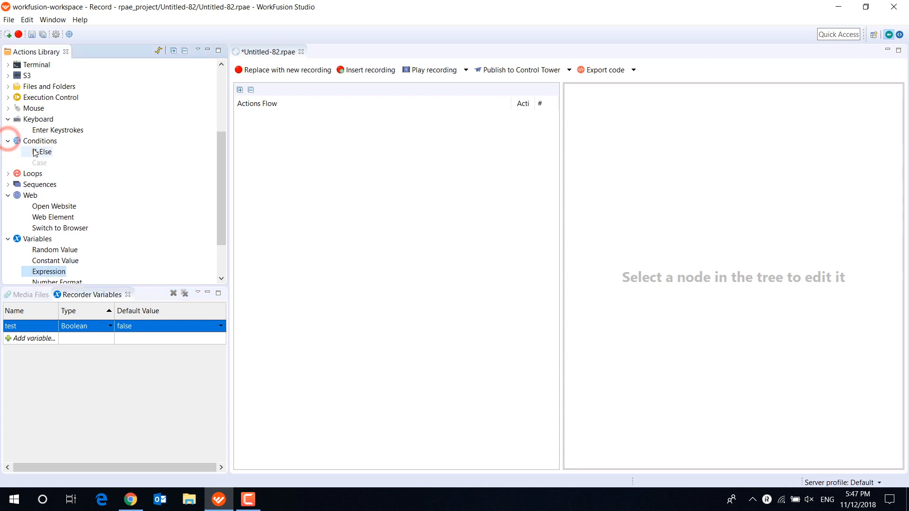
left_click(42, 151)
left_click(8, 173)
left_click(41, 184)
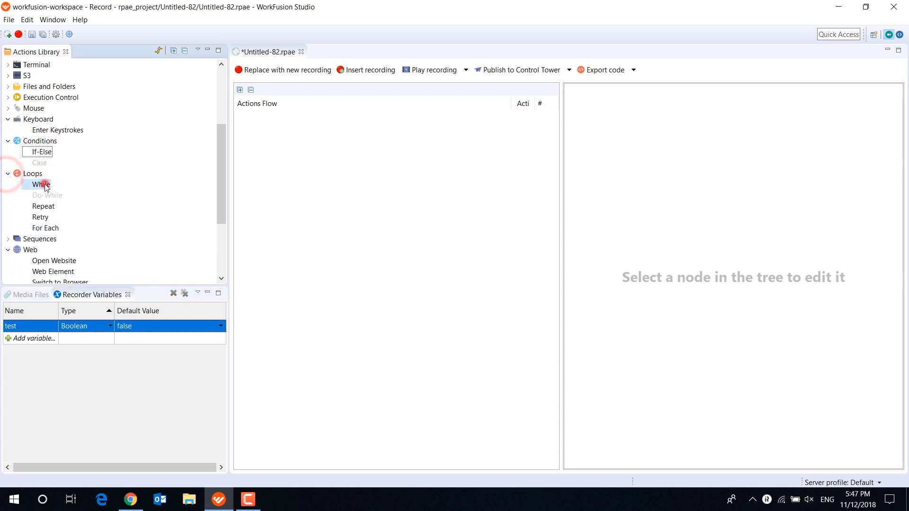
left_click(7, 174)
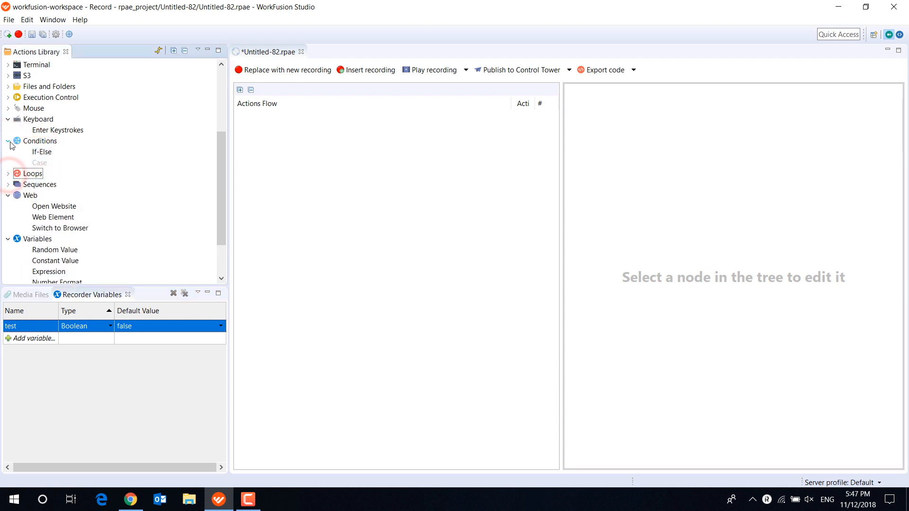
left_click(8, 141)
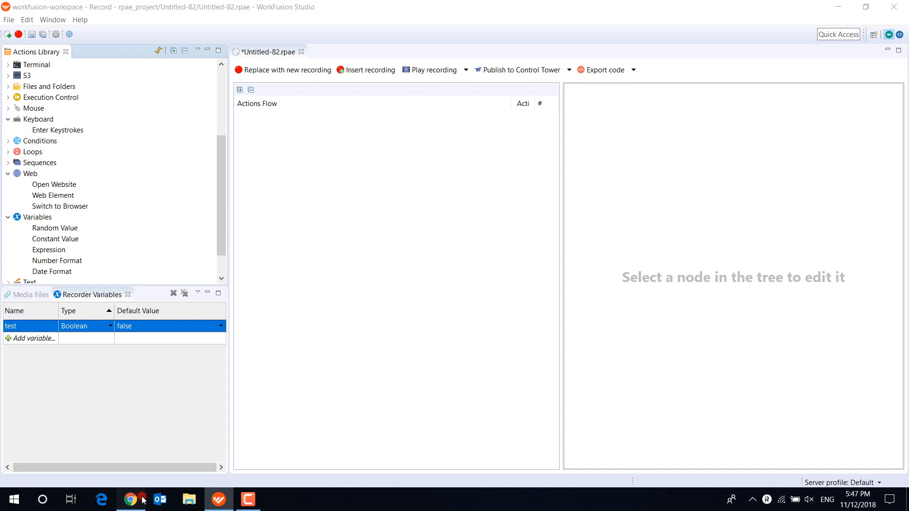
- Switch to Chrome, open the CNN website and look through the sections of its home page
left_click(131, 500)
type("cnn")
key("Return")
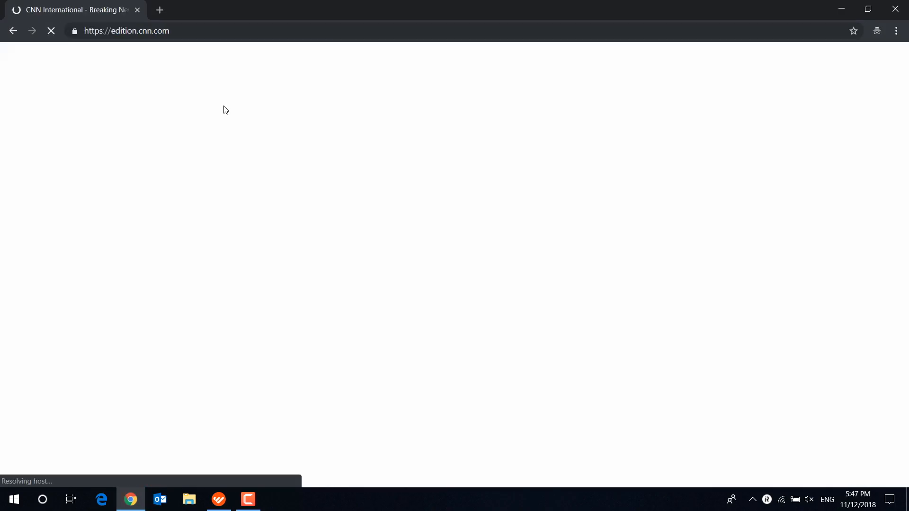
scroll(426, 204, "down", 4)
scroll(425, 204, "down", 15)
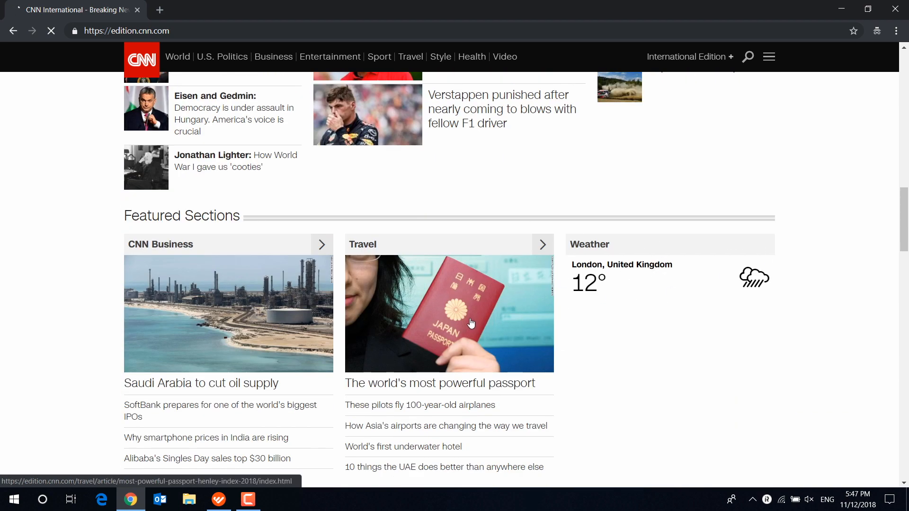
- Switch back to WorkFusion Studio and add an Open Website action for cnn.com using the Chrome browser
scroll(471, 324, "down", 1)
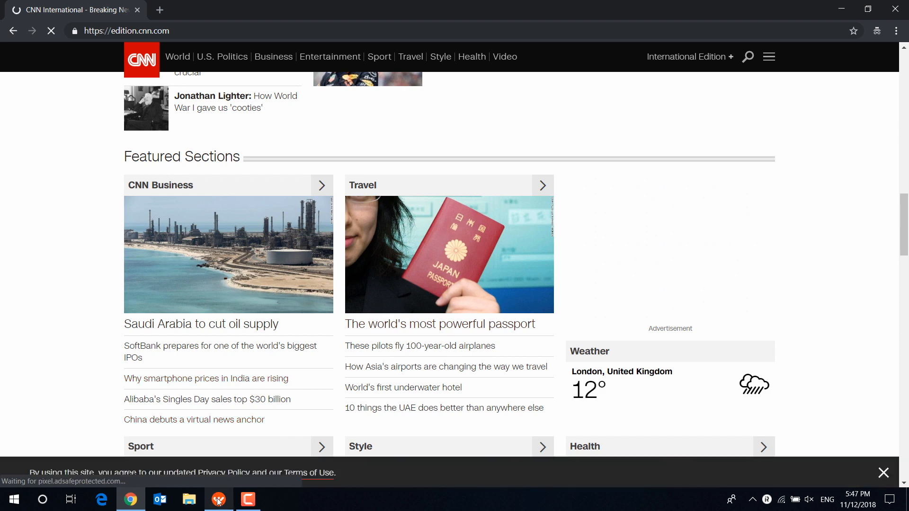
left_click(219, 501)
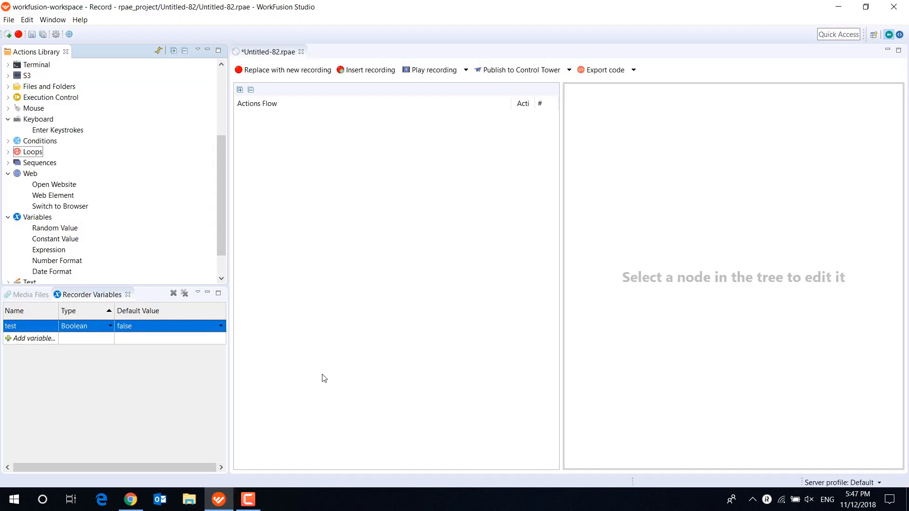
scroll(48, 175, "down", 1)
left_click_drag(54, 151, 301, 122)
left_click(295, 115)
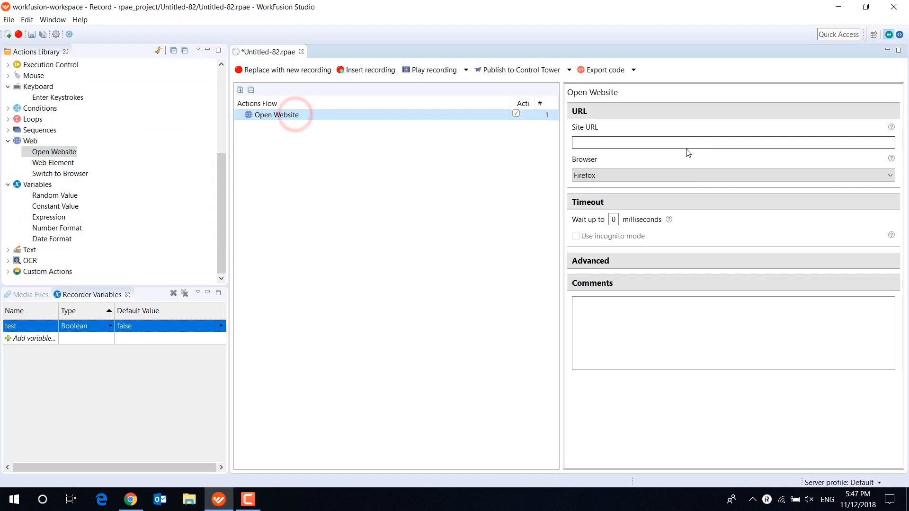
left_click(684, 142)
type("cnn.com")
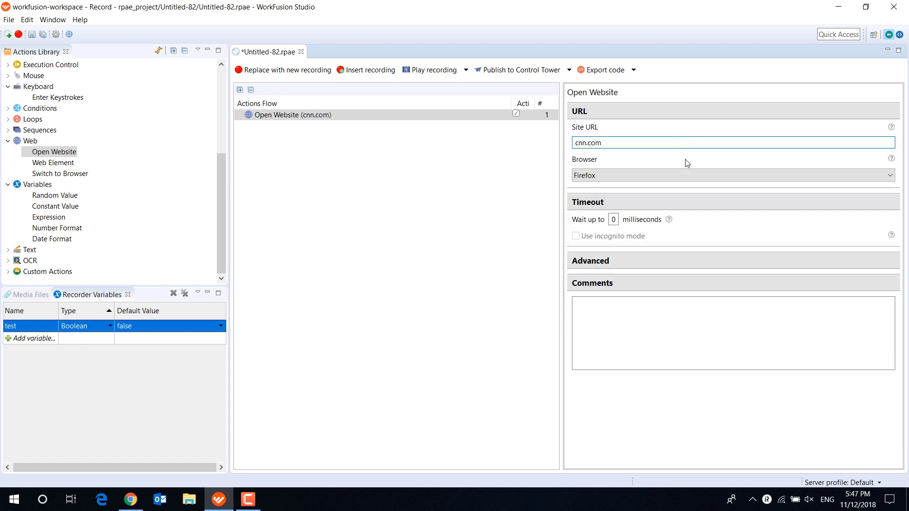
left_click(687, 176)
left_click(676, 195)
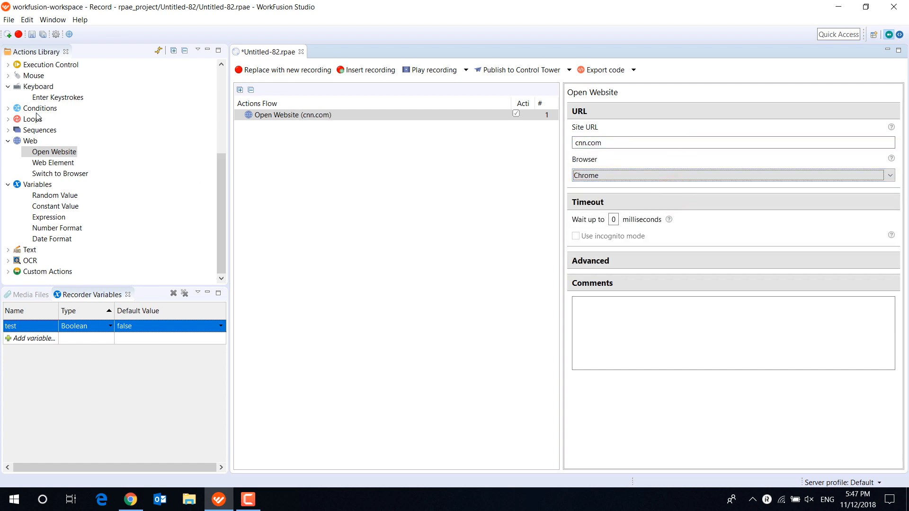
- Add a Wait For Image action after Open Website, capturing the Weather heading from the CNN page and waiting up to 500 milliseconds
scroll(38, 119, "up", 5)
left_click(8, 162)
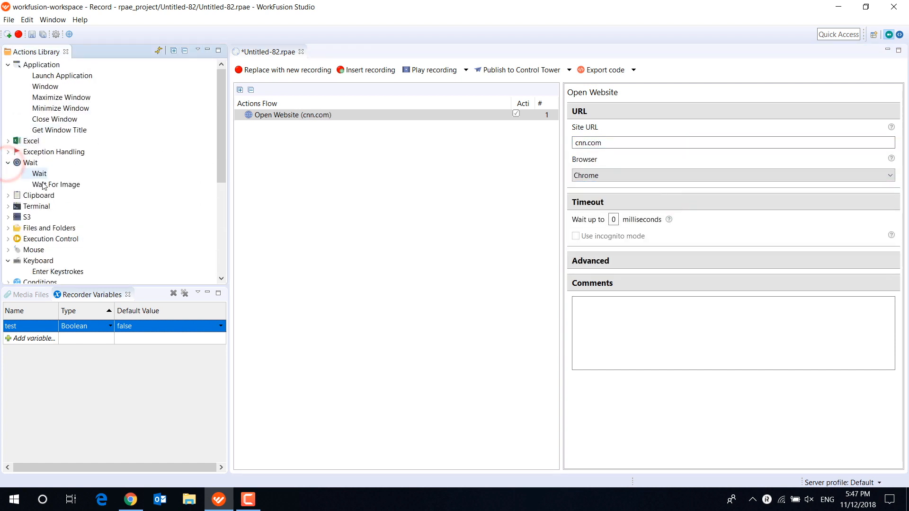
left_click_drag(43, 185, 304, 126)
left_click(298, 127)
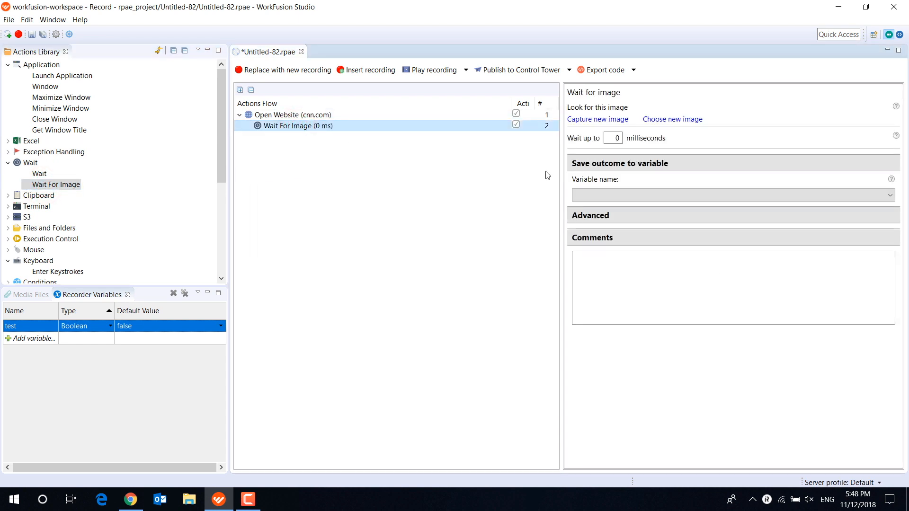
left_click(598, 120)
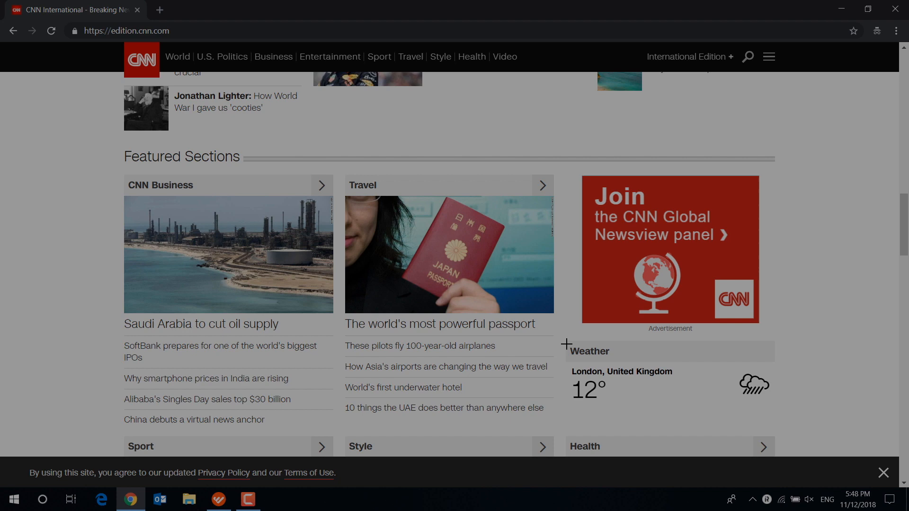
left_click_drag(569, 345, 619, 365)
double_click(613, 159)
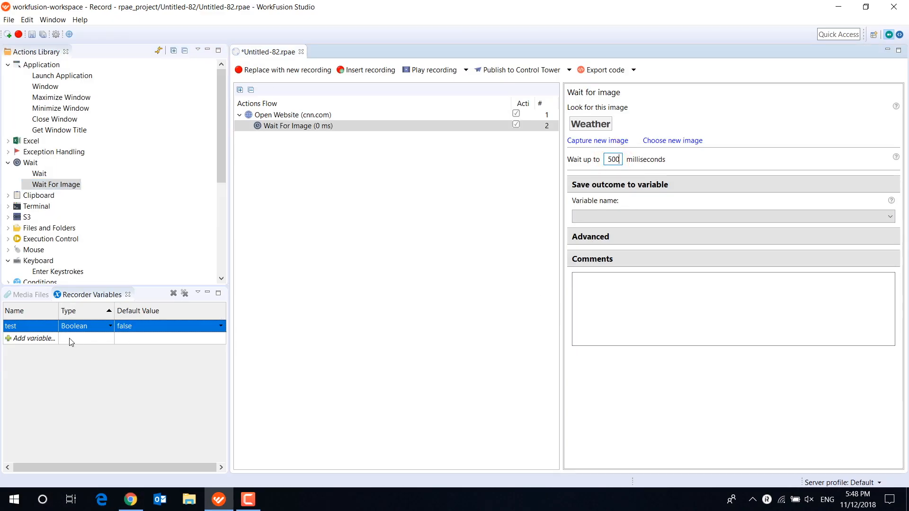
- Create a Boolean recorder variable named is_image_found and save the Wait For Image outcome to it
left_click(49, 337)
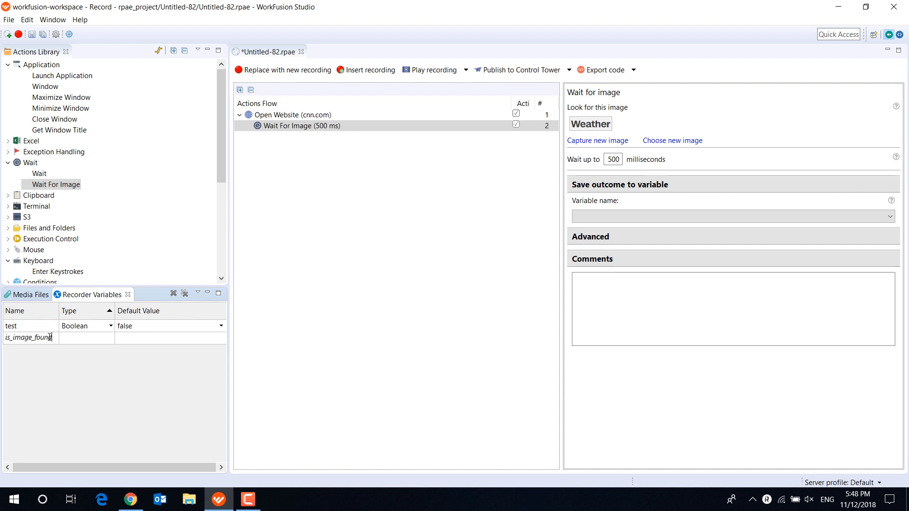
left_click(113, 337)
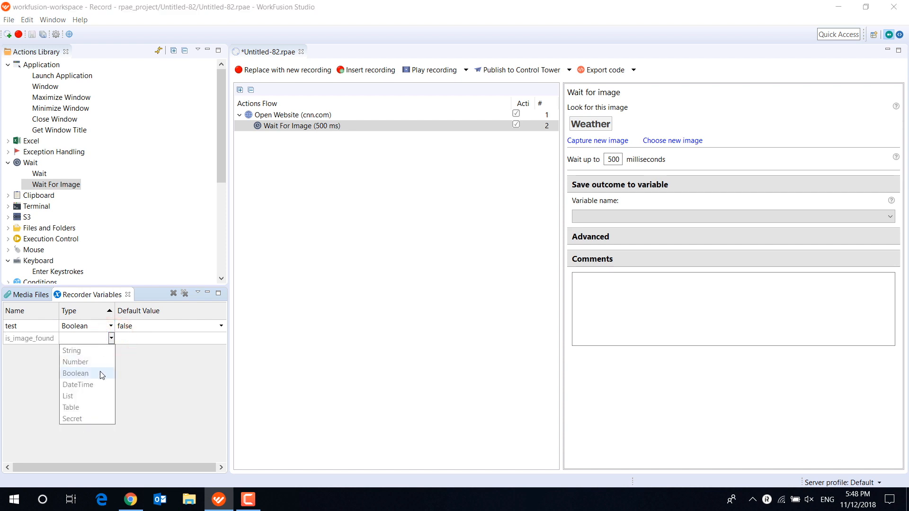
left_click(99, 372)
left_click(648, 216)
left_click(644, 229)
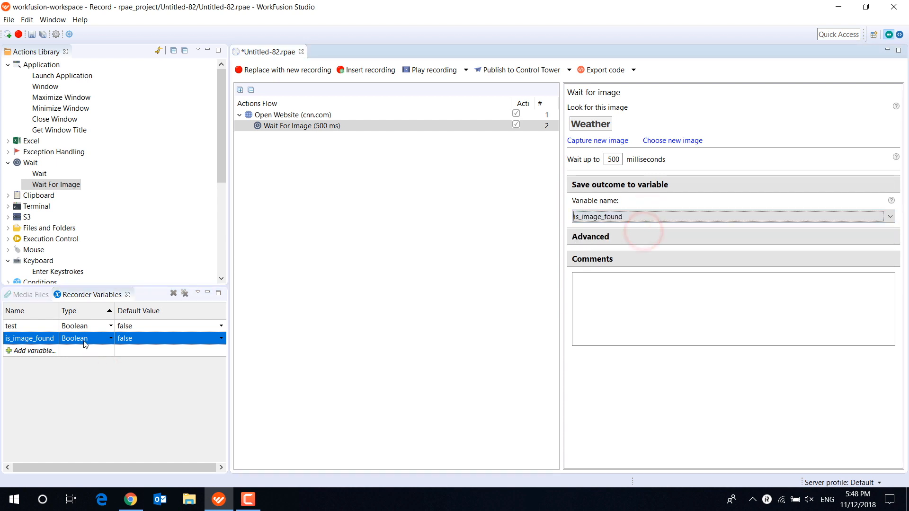
- Delete the recorder variable test and check the default value options of is_image_found, keeping false
left_click(39, 326)
left_click(174, 294)
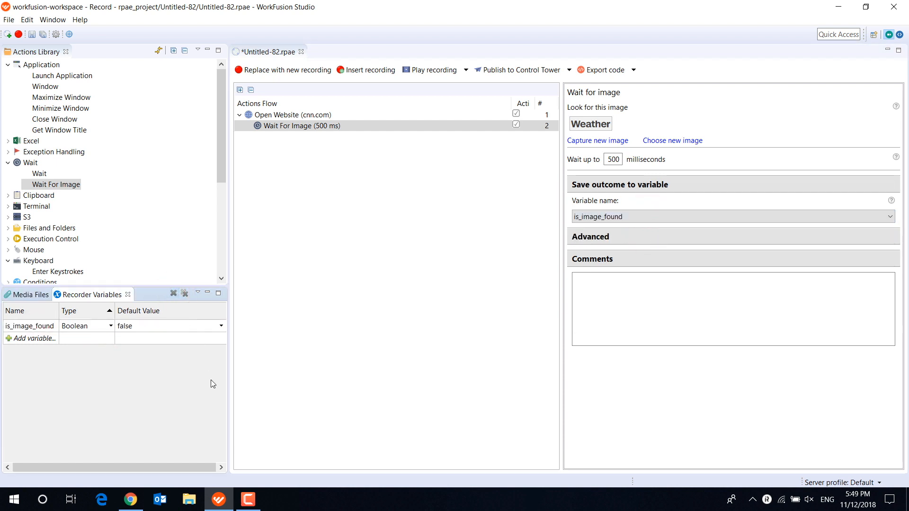
left_click(219, 327)
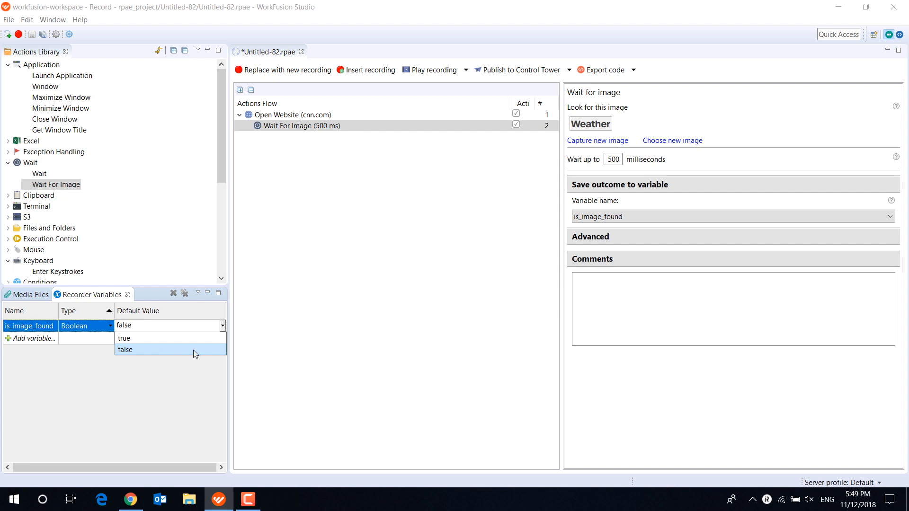
left_click(281, 321)
- Add a While loop after Wait For Image with the condition that is_image_found equals false
scroll(25, 241, "down", 2)
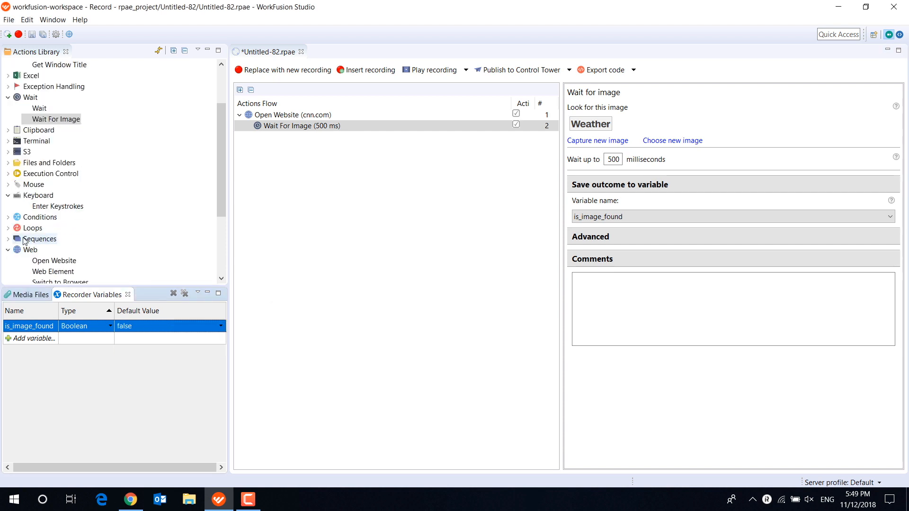
left_click(8, 227)
left_click_drag(41, 228, 303, 133)
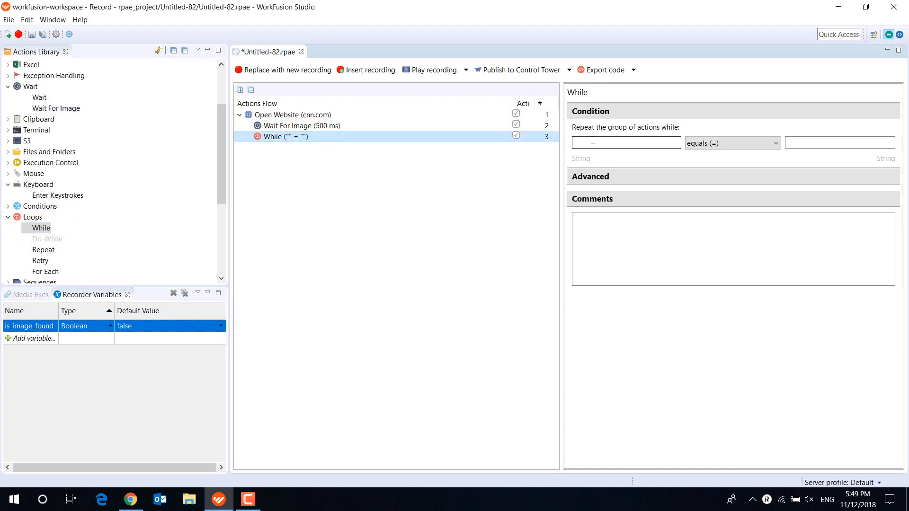
left_click(593, 140)
left_click(614, 163)
left_click(822, 140)
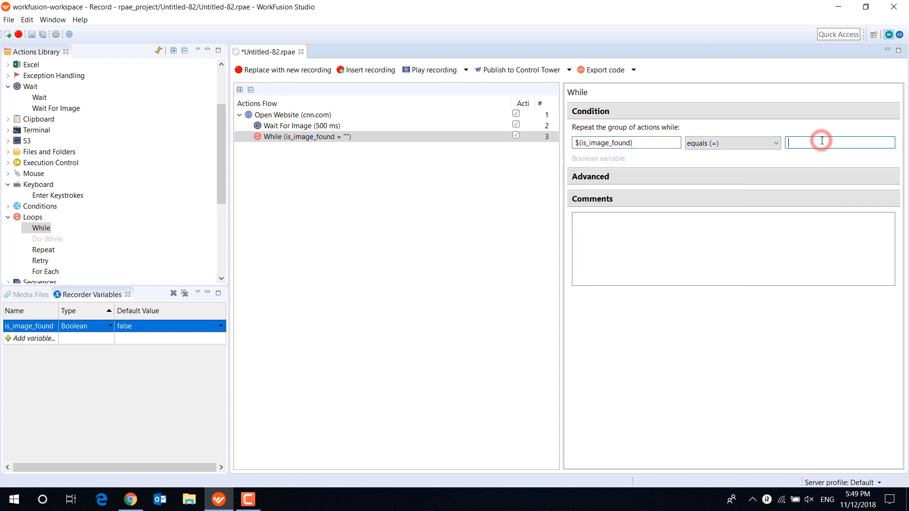
left_click(759, 159)
- Add a Mouse Scroll action inside the While loop, targeting a captured image of the CNN logo and scrolling 5 lines down
left_click(8, 174)
left_click_drag(52, 217, 244, 139)
left_click(286, 148)
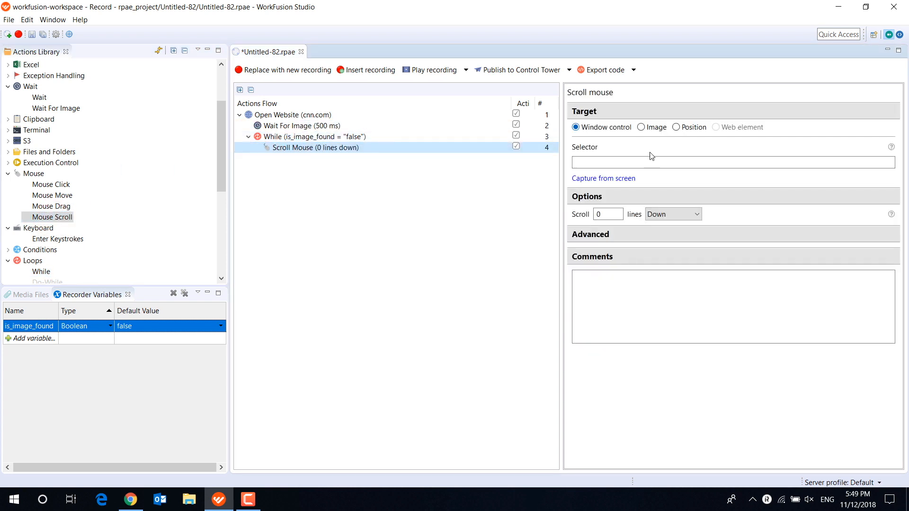
left_click(641, 127)
left_click(615, 170)
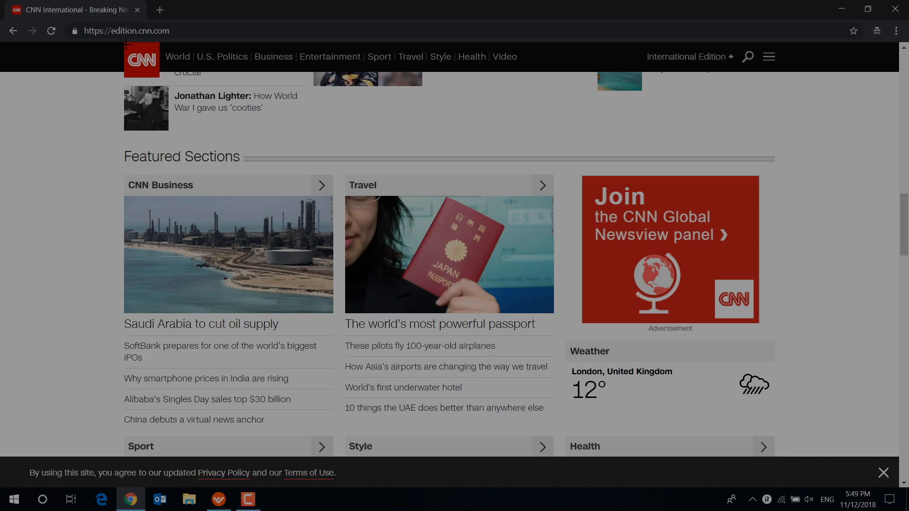
left_click_drag(125, 44, 160, 77)
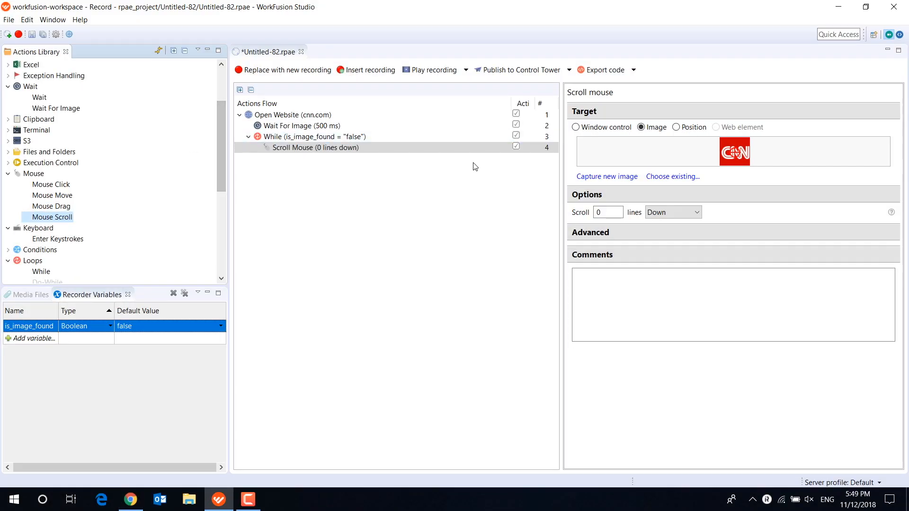
left_click_drag(614, 212, 573, 213)
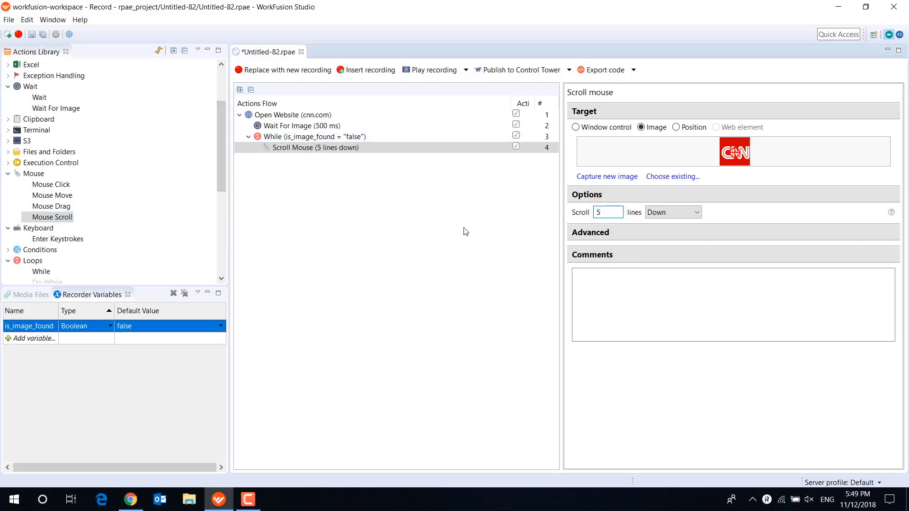
- Copy the Wait For Image action into the While loop below Scroll Mouse and review the default value options of is_image_found
left_click_drag(322, 126, 327, 160)
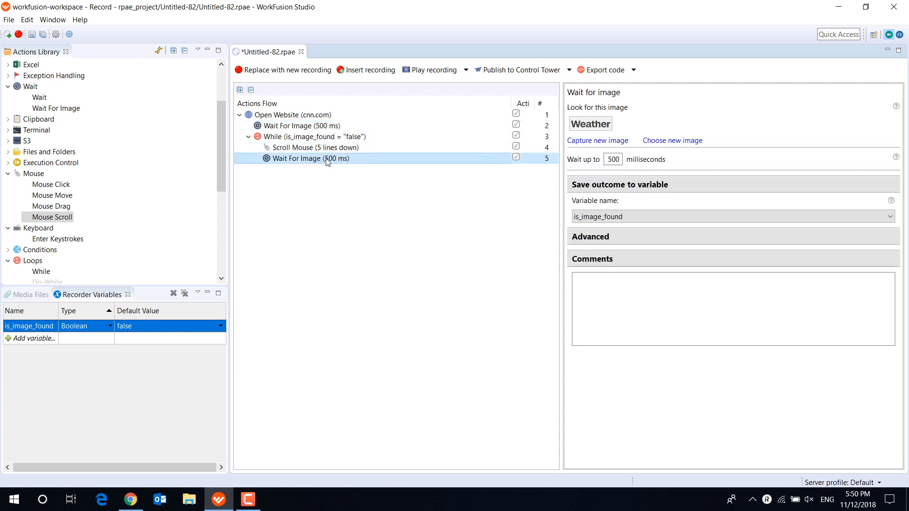
left_click(223, 327)
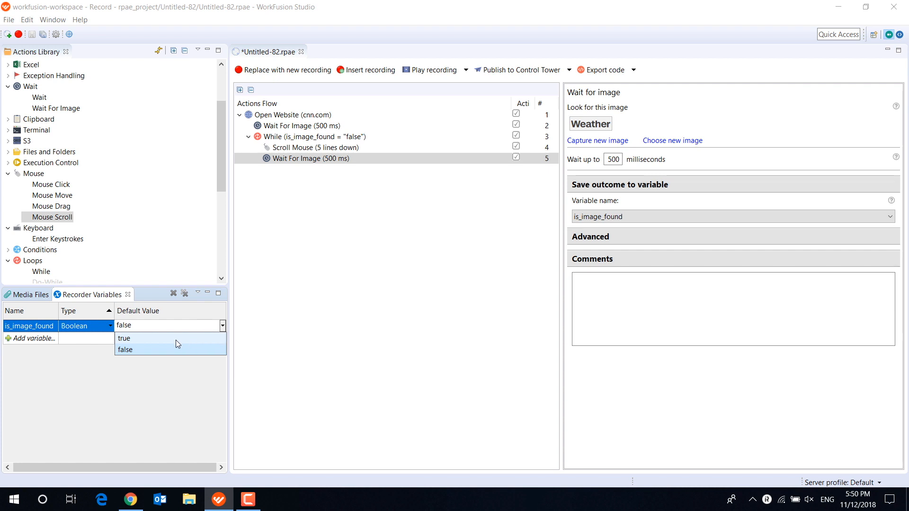
left_click(323, 305)
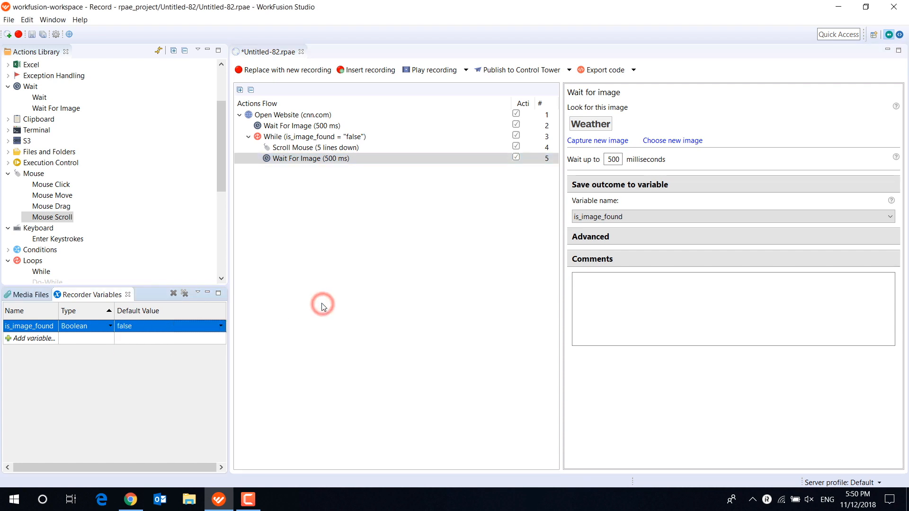
- Play the recording and watch the While loop scroll through the CNN home page
left_click(433, 70)
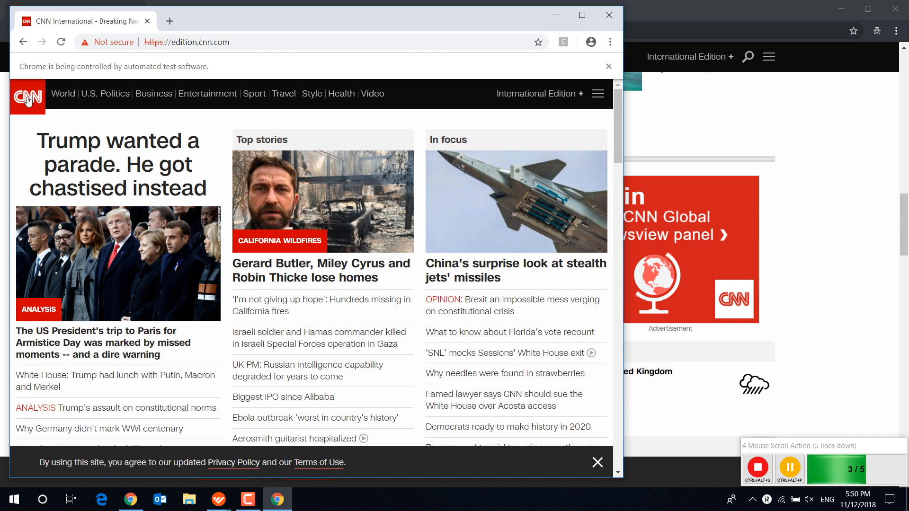
scroll(27, 99, "down", 5)
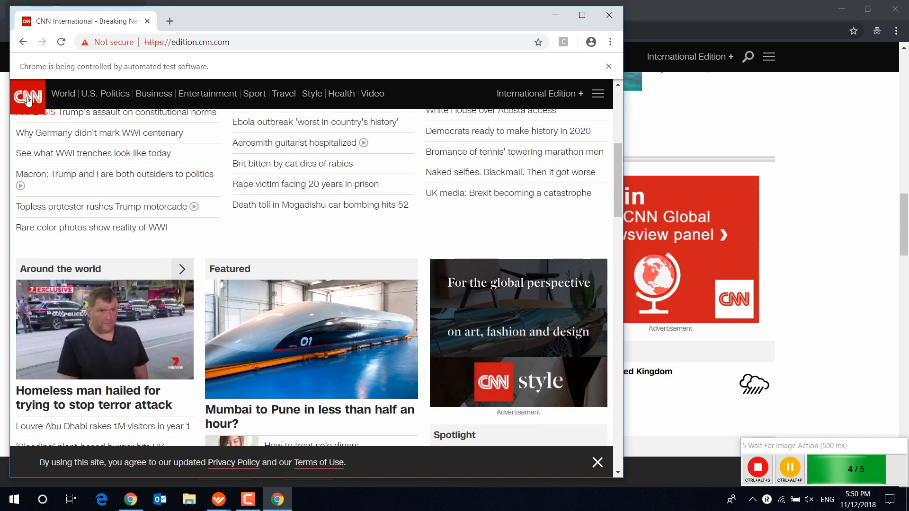
scroll(27, 99, "down", 5)
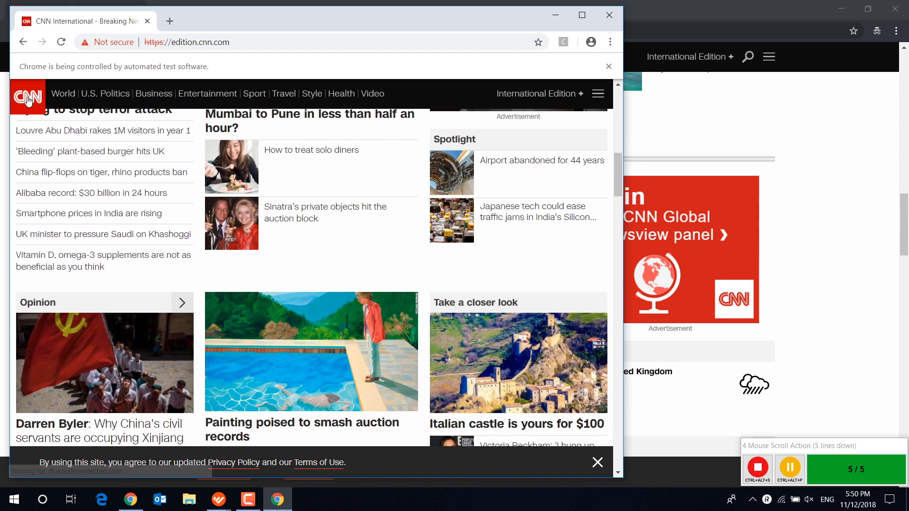
scroll(27, 99, "down", 5)
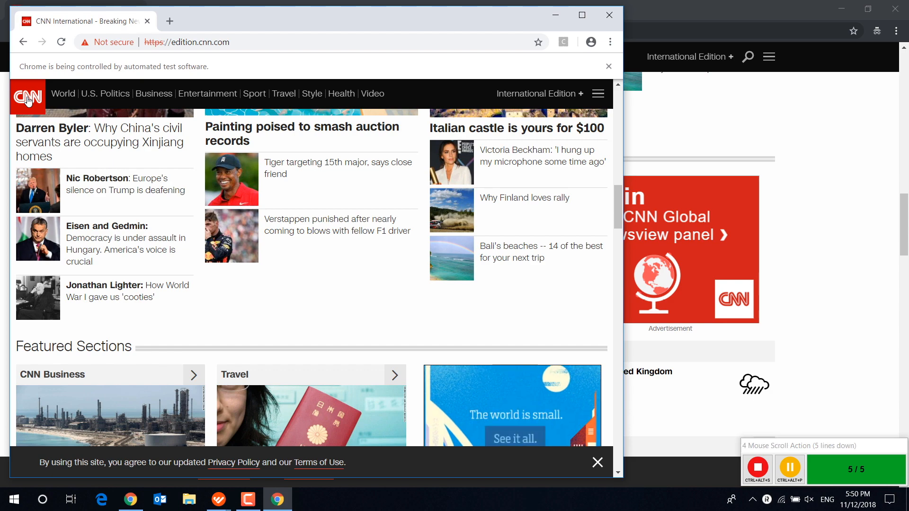
scroll(27, 100, "down", 5)
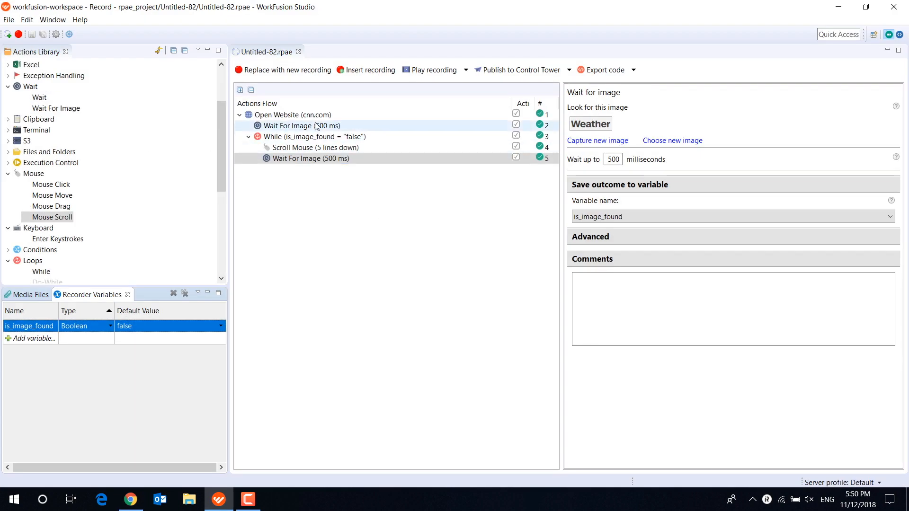
- Delete all actions from the flow and remove all recorder variables
left_click(320, 116)
key("ctrl+a")
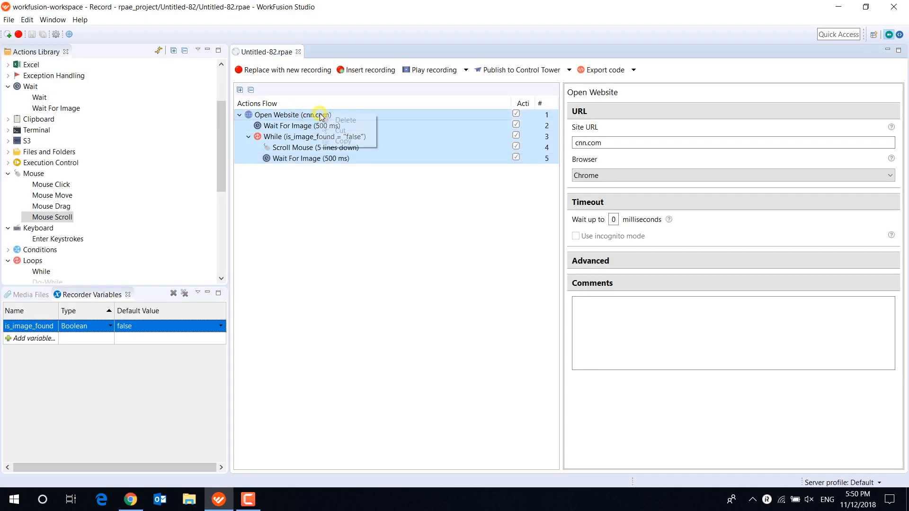
key("Delete")
left_click(185, 294)
key("Return")
- Create a recorder variable named date_info of type DateTime
left_click(110, 327)
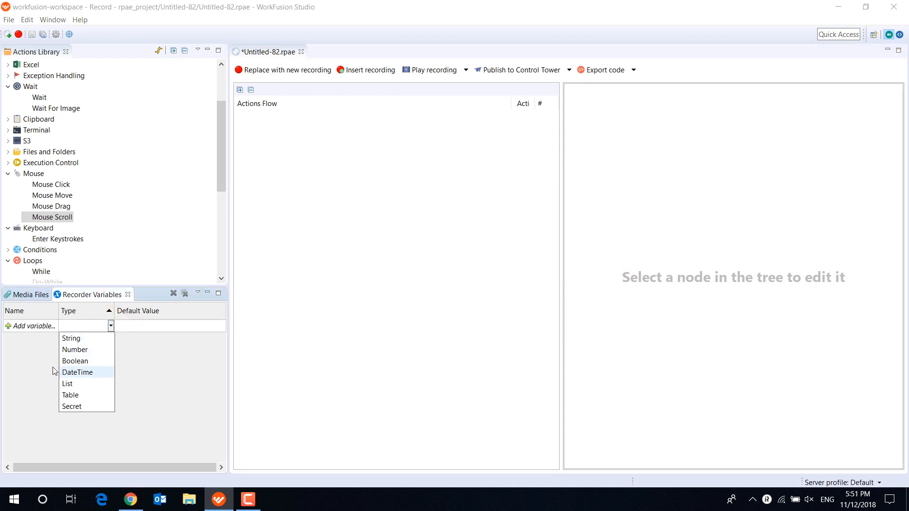
left_click(35, 359)
left_click(30, 325)
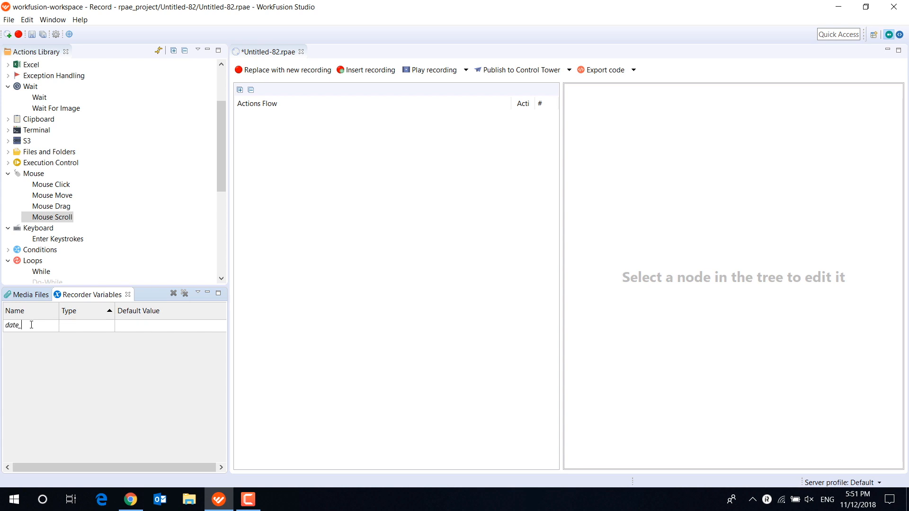
left_click(110, 326)
left_click(97, 371)
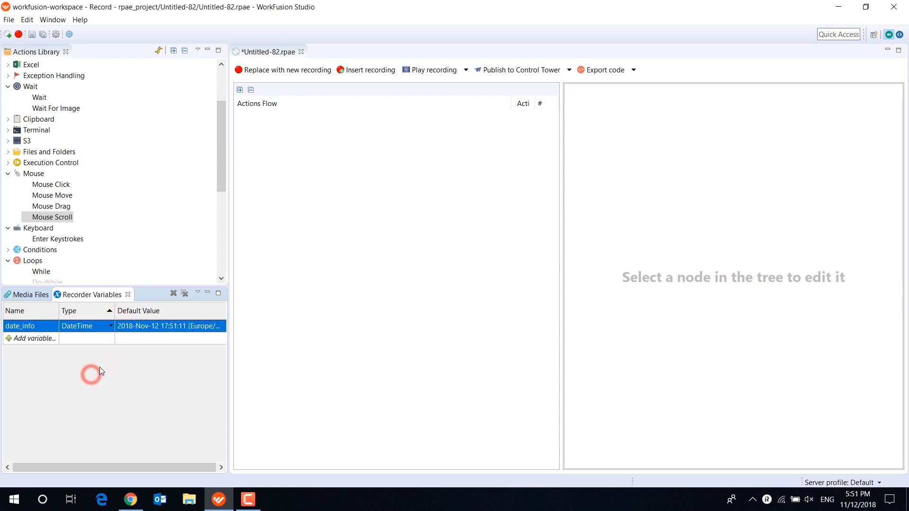
- Add a Constant Value action to the flow and select date_info as its variable
scroll(67, 236, "down", 6)
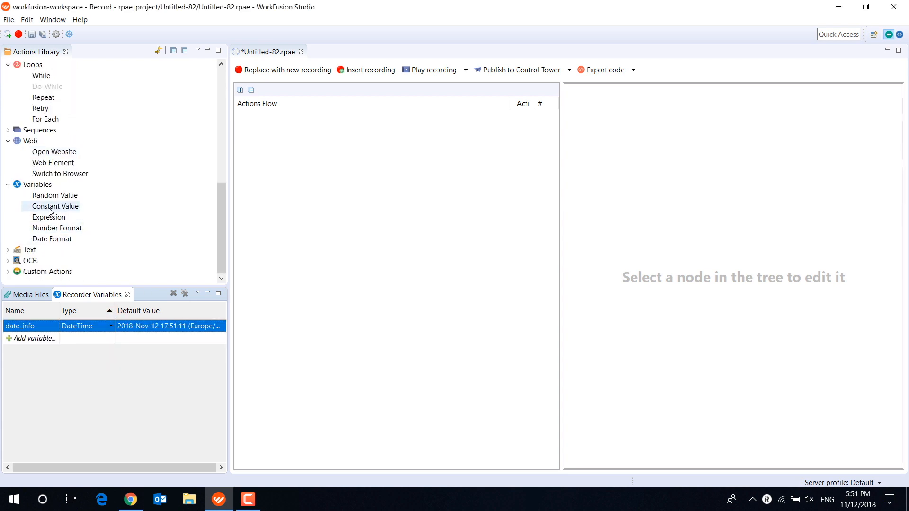
left_click_drag(45, 210, 279, 140)
left_click(279, 115)
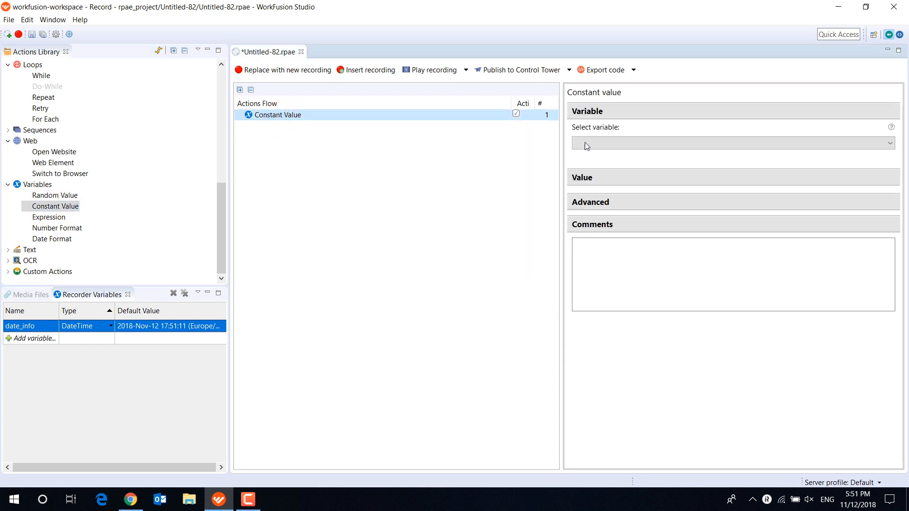
left_click(592, 142)
left_click(590, 154)
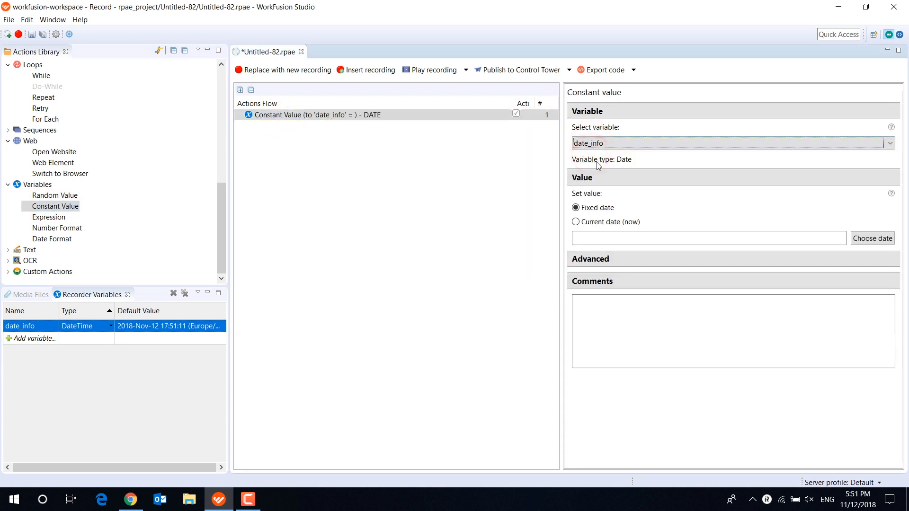
- Set the Constant Value action to assign the current date (now) to date_info
left_click(599, 222)
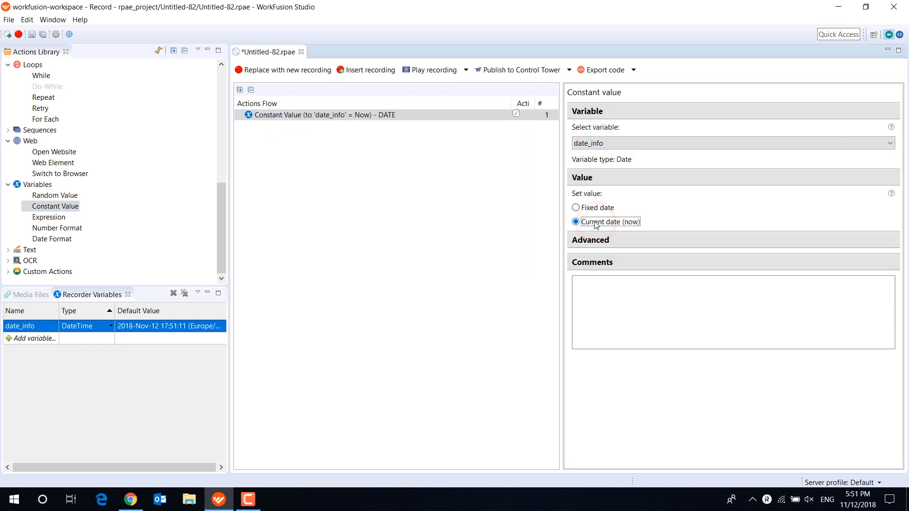
left_click(604, 210)
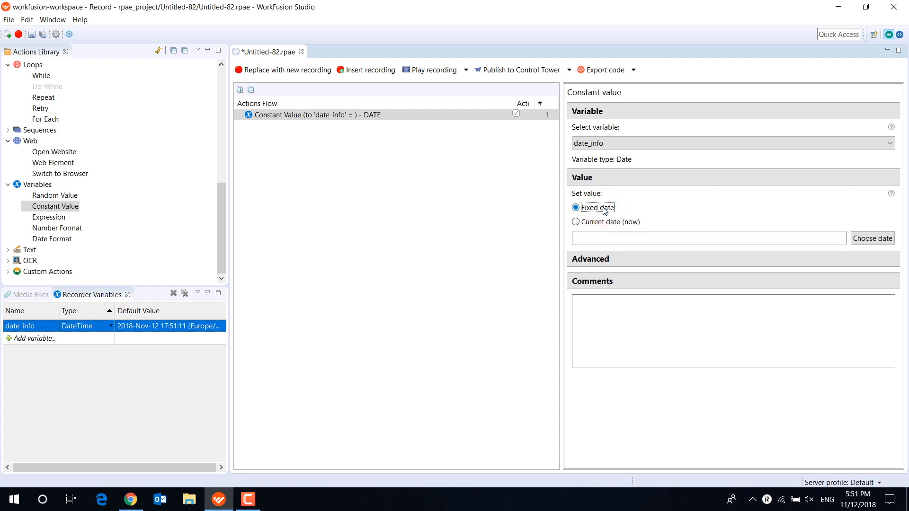
left_click(602, 224)
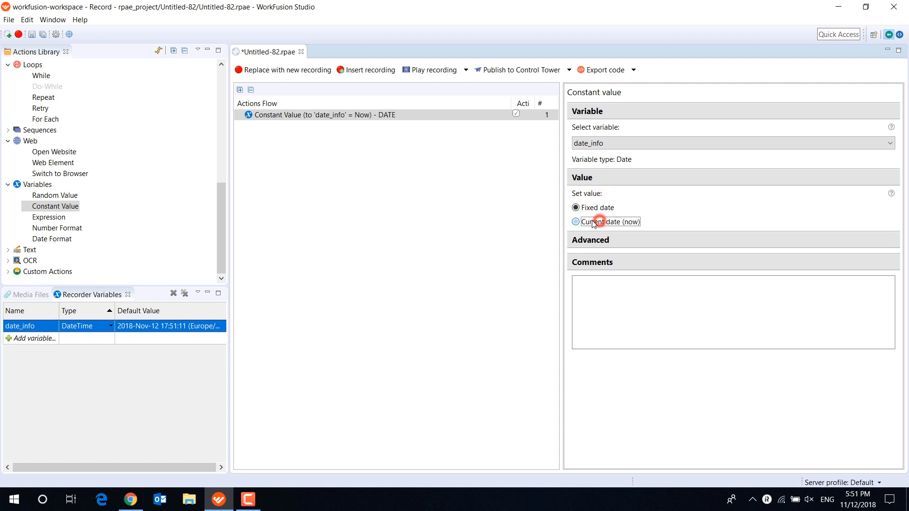
- Play the recording and examine the date_info value in execution-result.log.csv from the Untitled-82 folder, then close the file
left_click(433, 70)
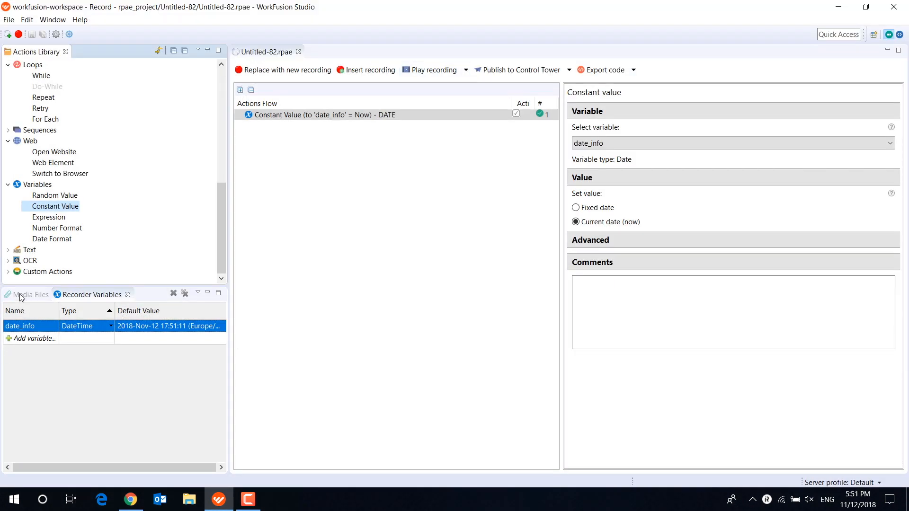
left_click(22, 294)
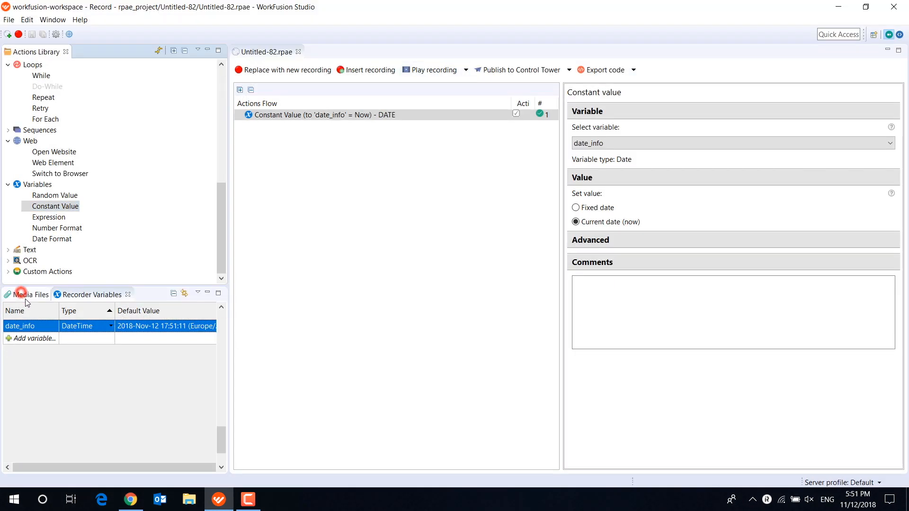
scroll(60, 426, "down", 2)
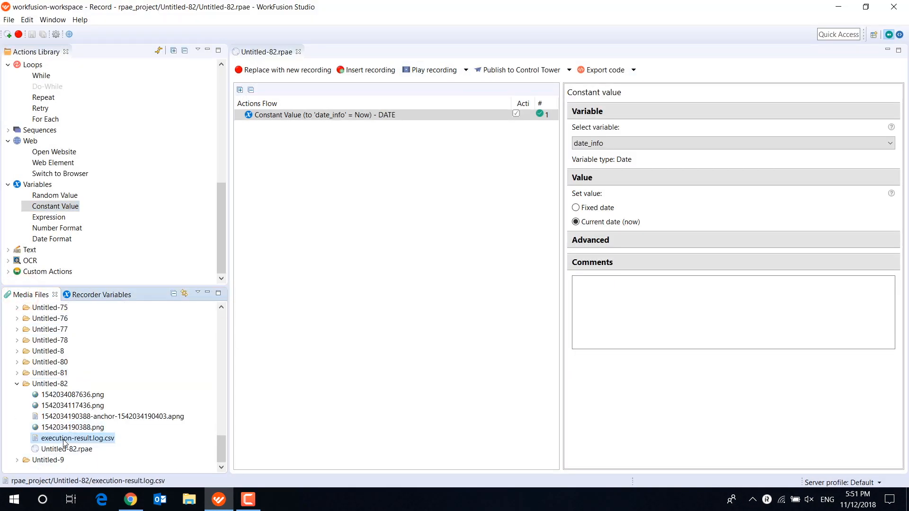
double_click(64, 438)
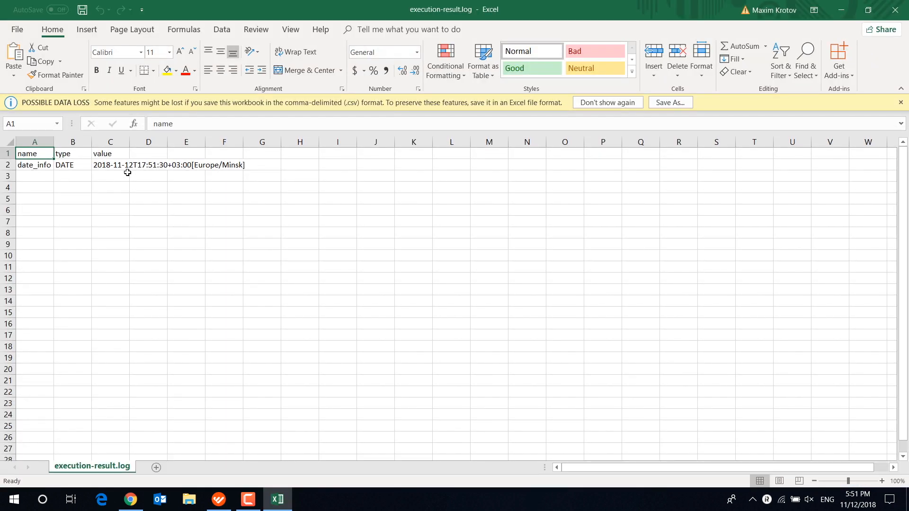
left_click(896, 10)
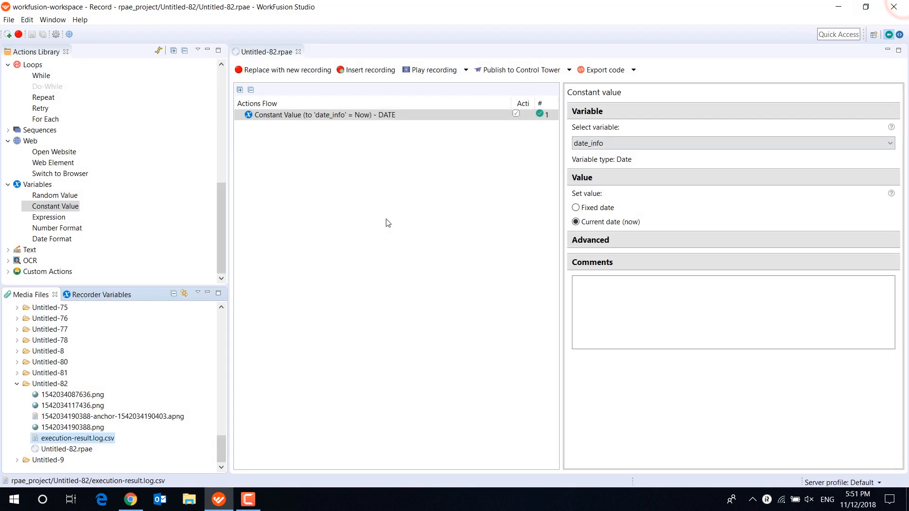
- Add a Date Format action after the Constant Value action and set it to convert date to string with date_info as input
left_click(98, 296)
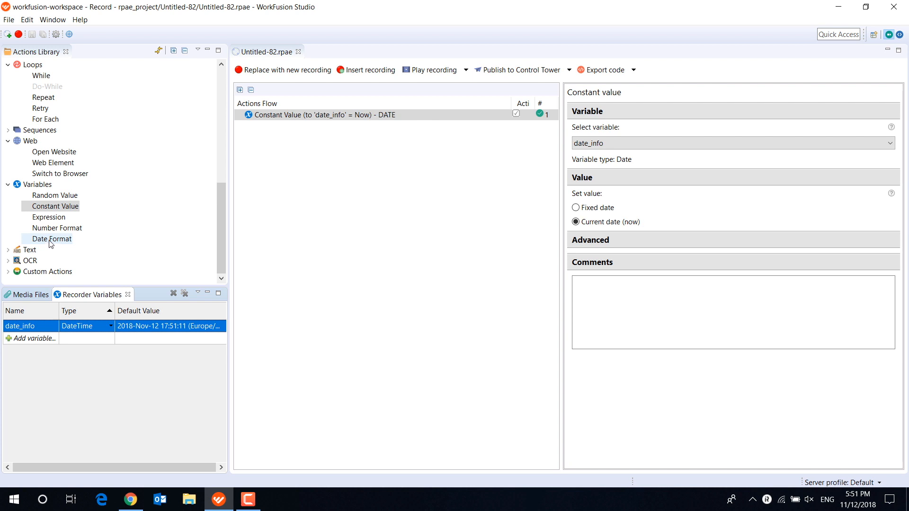
left_click_drag(52, 243, 311, 148)
left_click(302, 129)
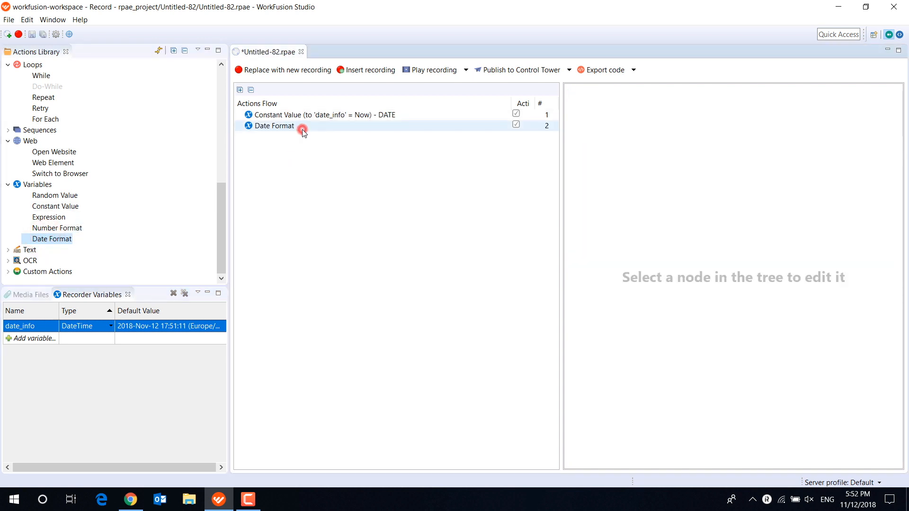
left_click(608, 125)
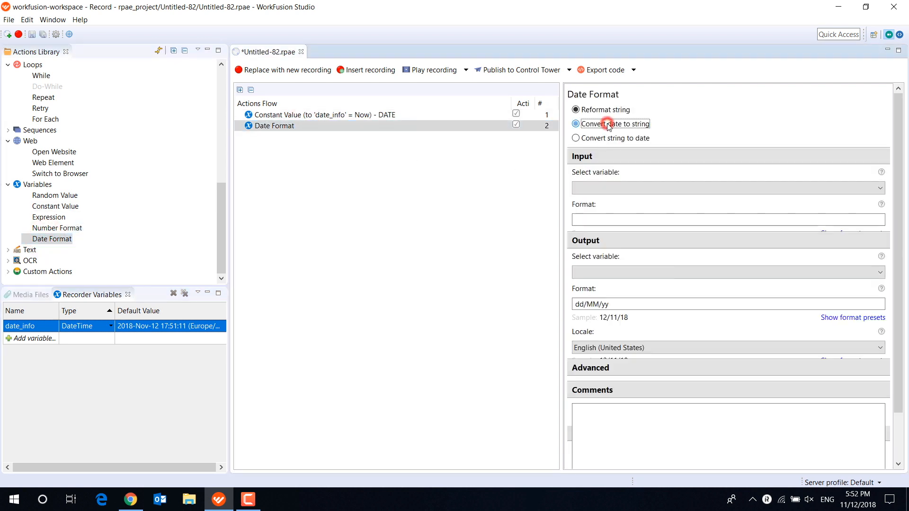
left_click(620, 190)
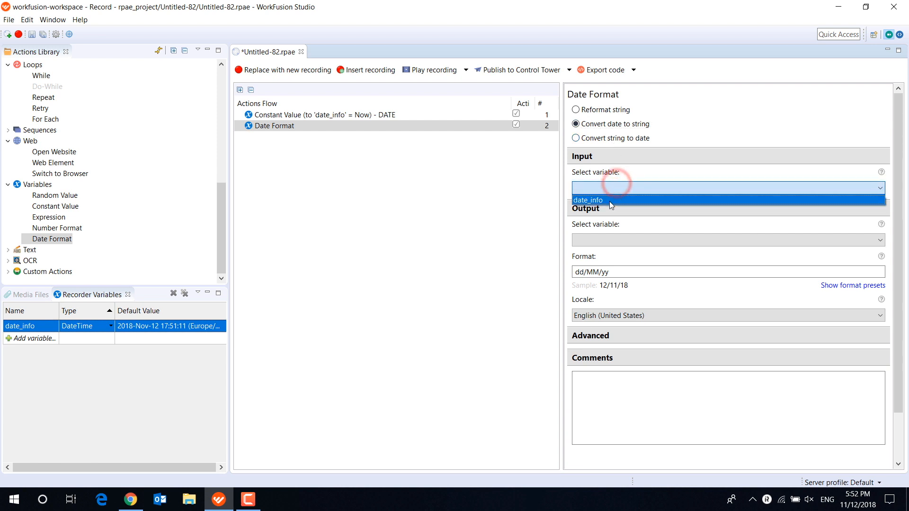
left_click(610, 199)
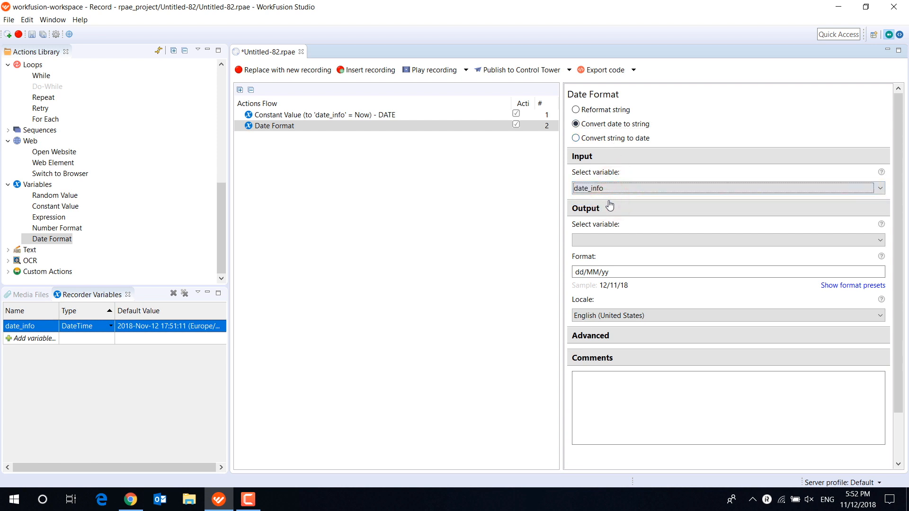
- Create a recorder variable named date_string of type String
left_click(25, 339)
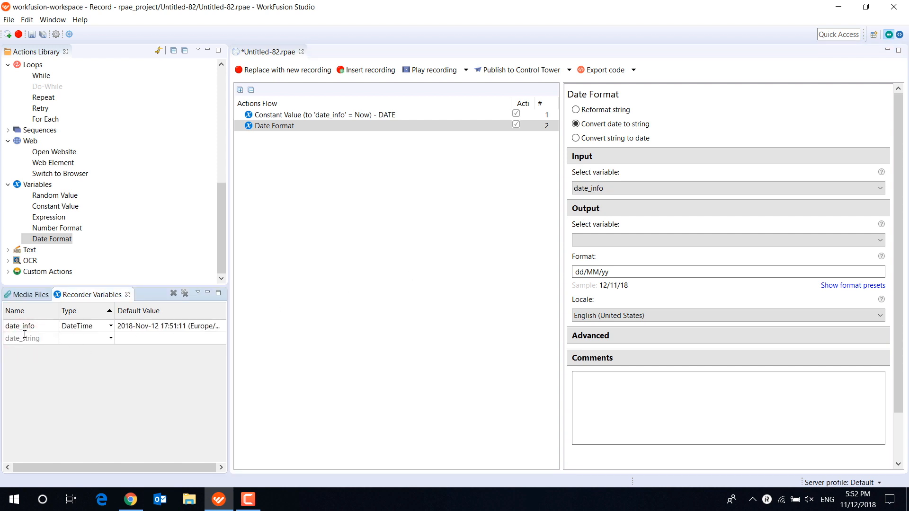
left_click(111, 338)
left_click(101, 350)
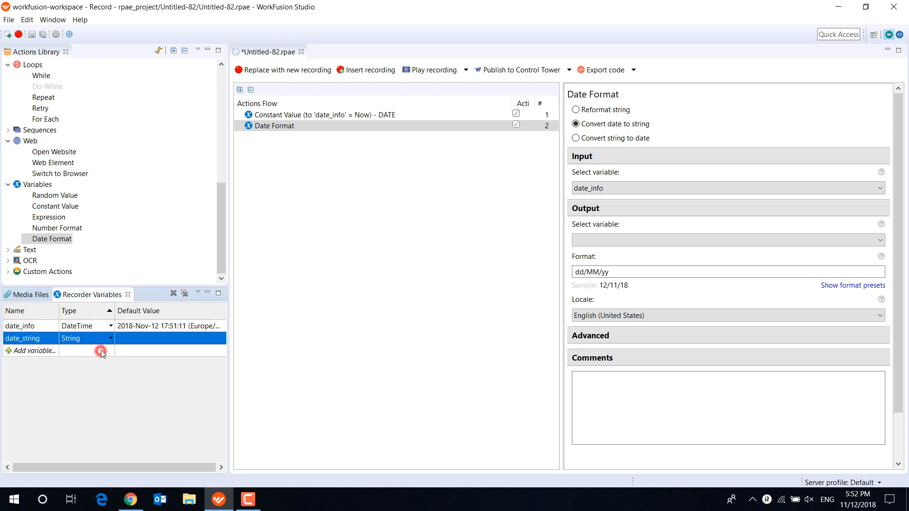
- Set the Date Format action's output variable to date_string with the dd/MM/yy format preset
left_click(609, 240)
left_click(604, 251)
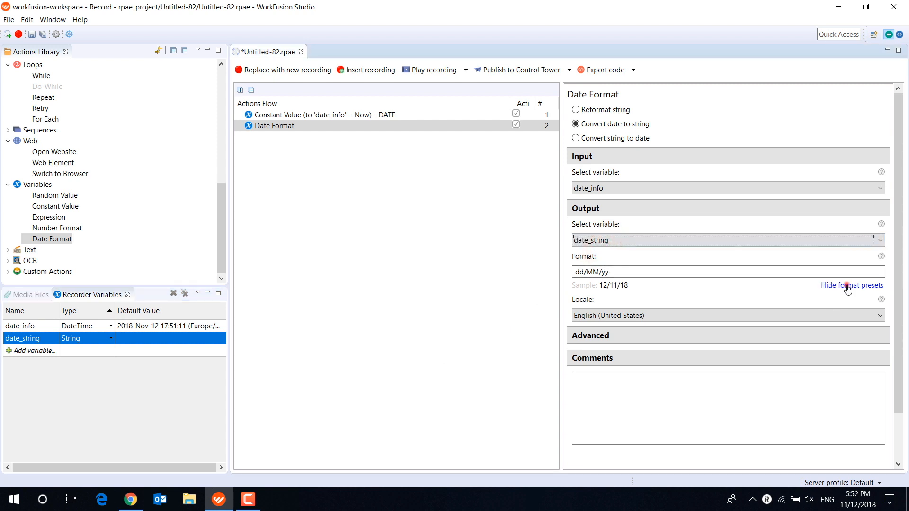
left_click(609, 386)
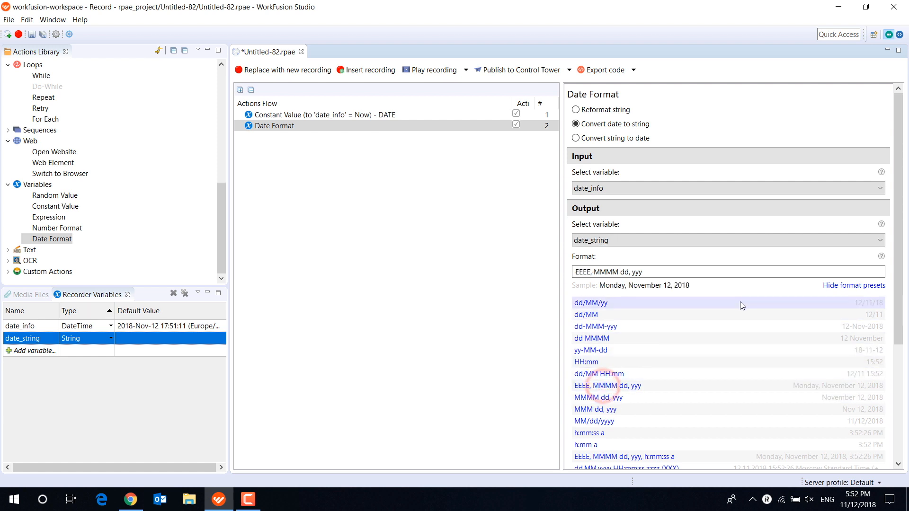
left_click(598, 302)
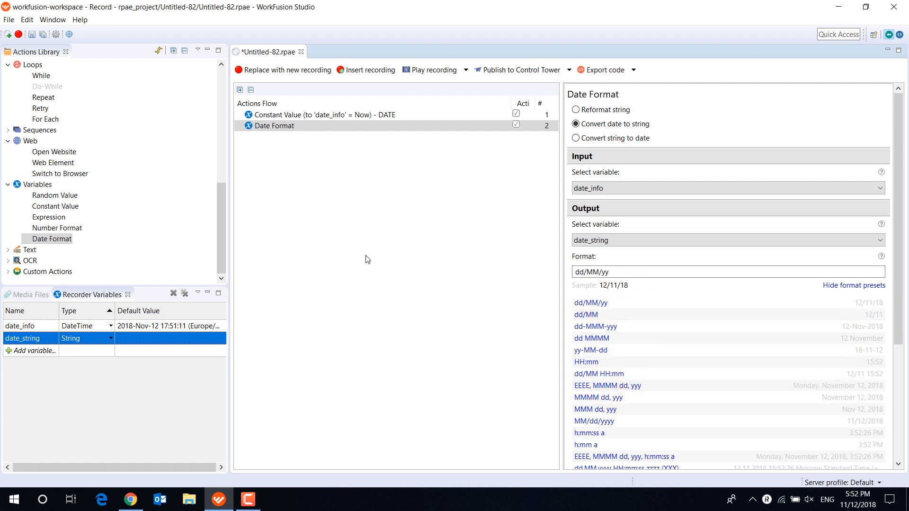
- Play the recording and compare the date_string and date_info values in execution-result.log.csv, widening the value column, and close the file
left_click(426, 72)
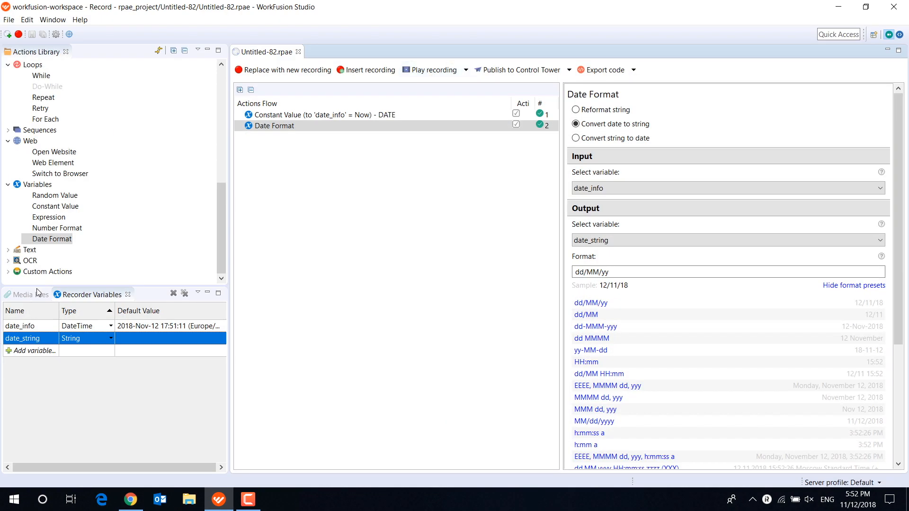
left_click(33, 294)
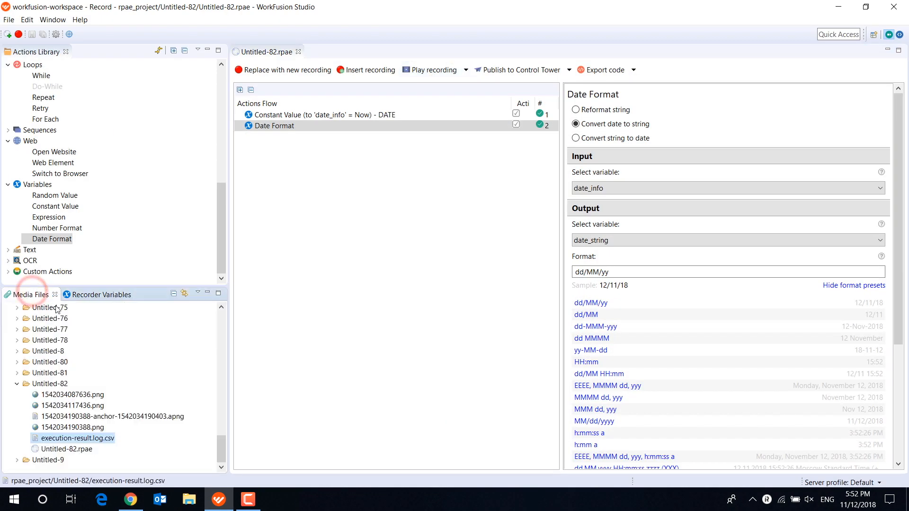
left_click(80, 440)
double_click(80, 440)
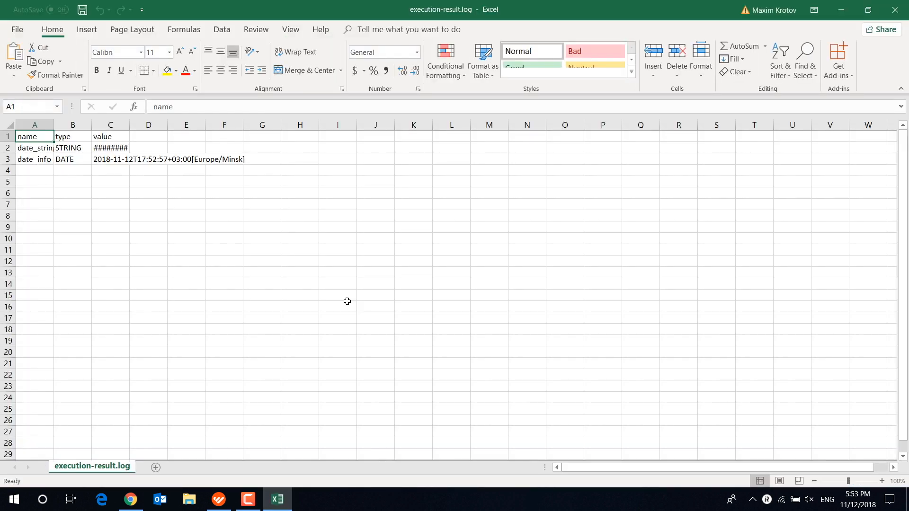
left_click_drag(130, 142, 204, 151)
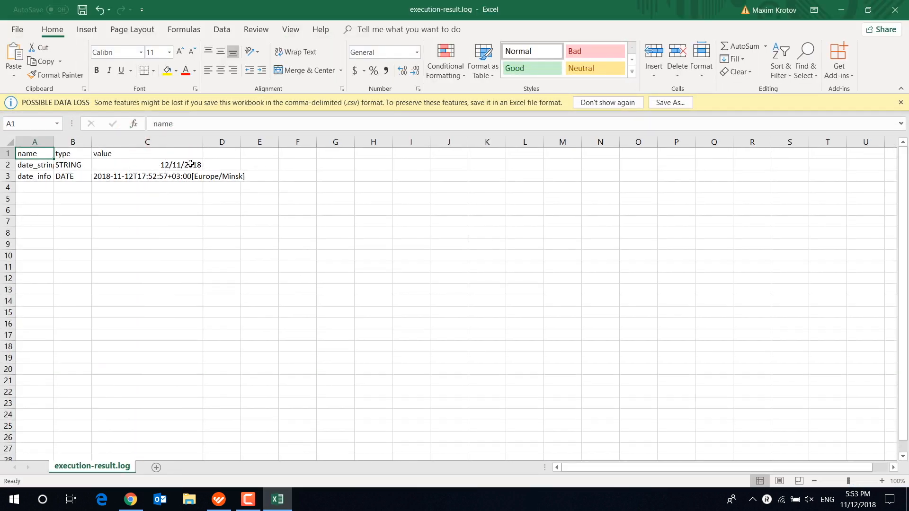
left_click(900, 15)
left_click(454, 264)
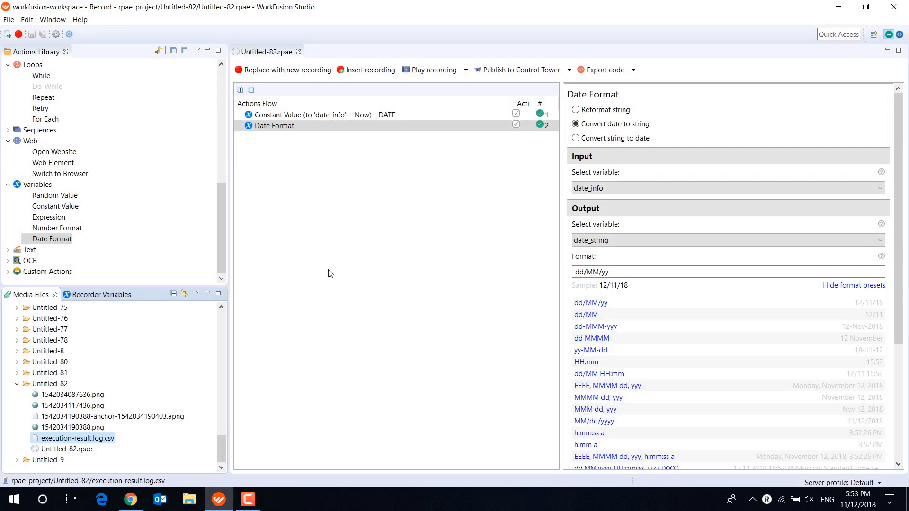
- Remove all recorder variables and delete both actions from the flow
left_click(80, 294)
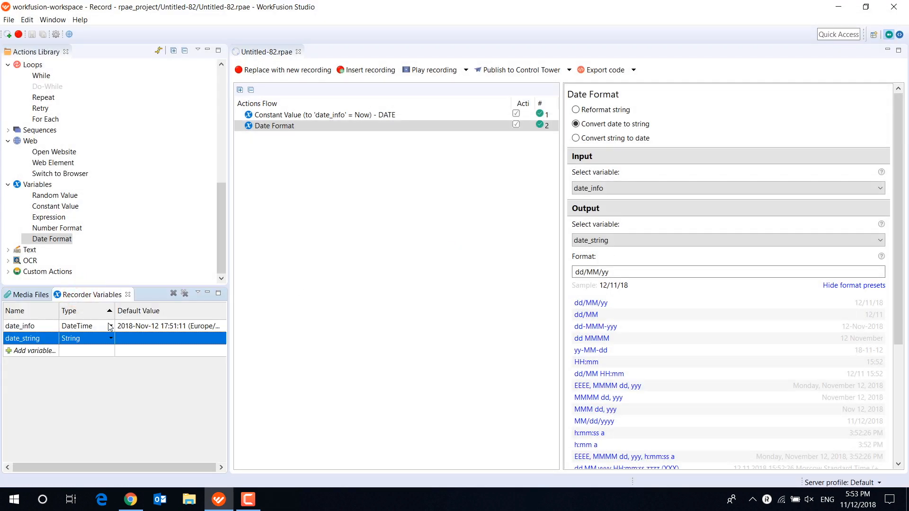
left_click(185, 294)
left_click(528, 252)
left_click(436, 117, "shift")
right_click(436, 117)
left_click(450, 123)
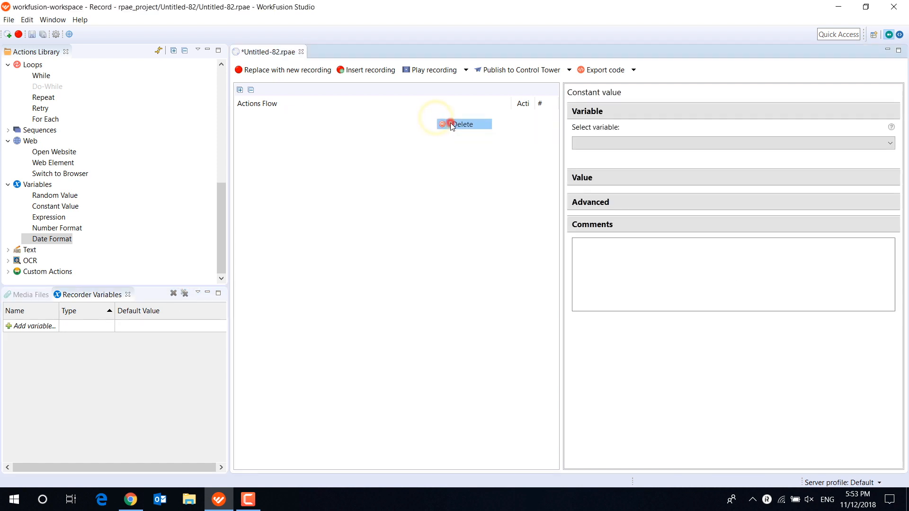
- Create a recorder variable named login of type Secret
left_click(110, 326)
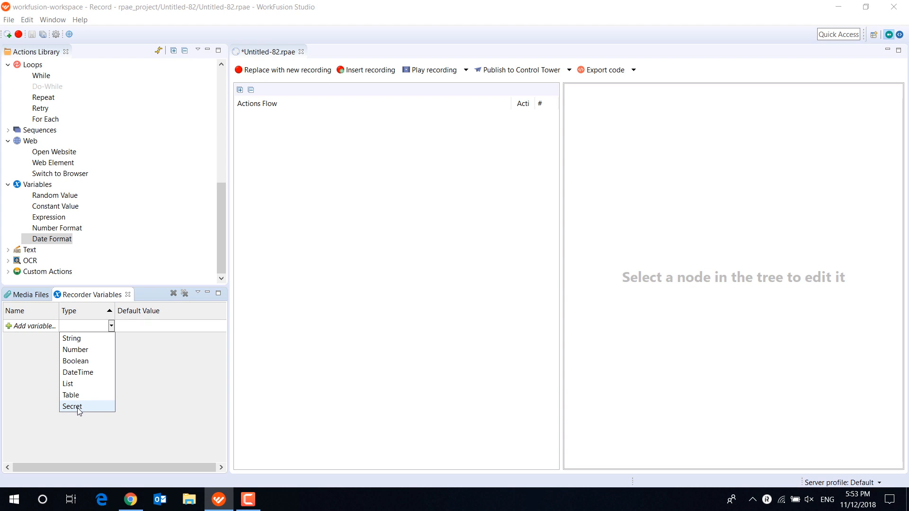
left_click(71, 424)
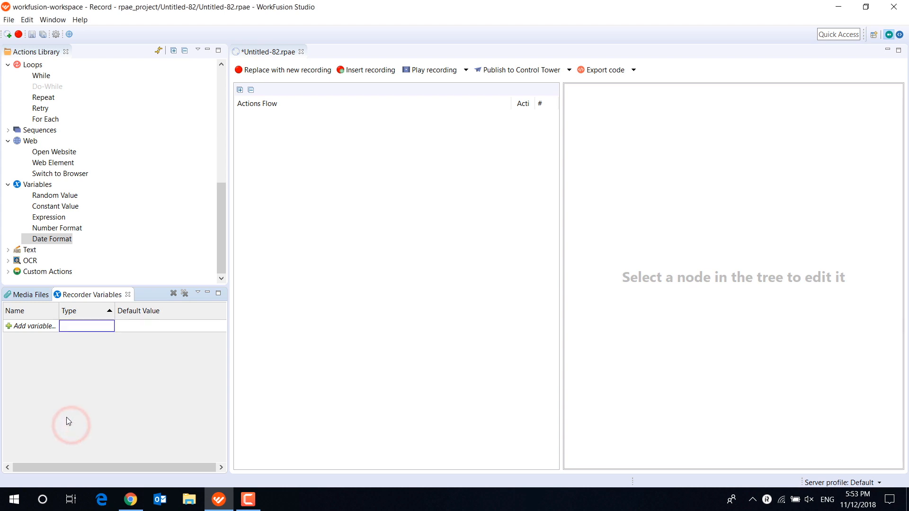
left_click(35, 327)
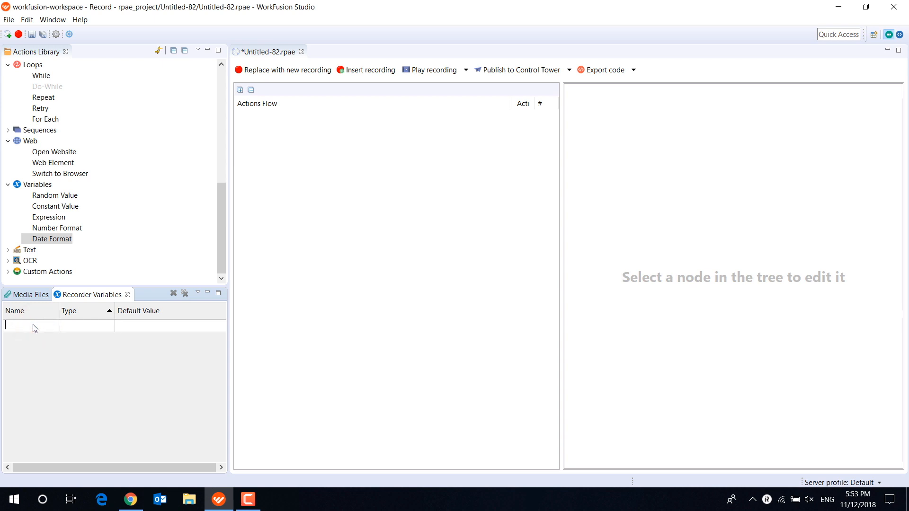
left_click(111, 326)
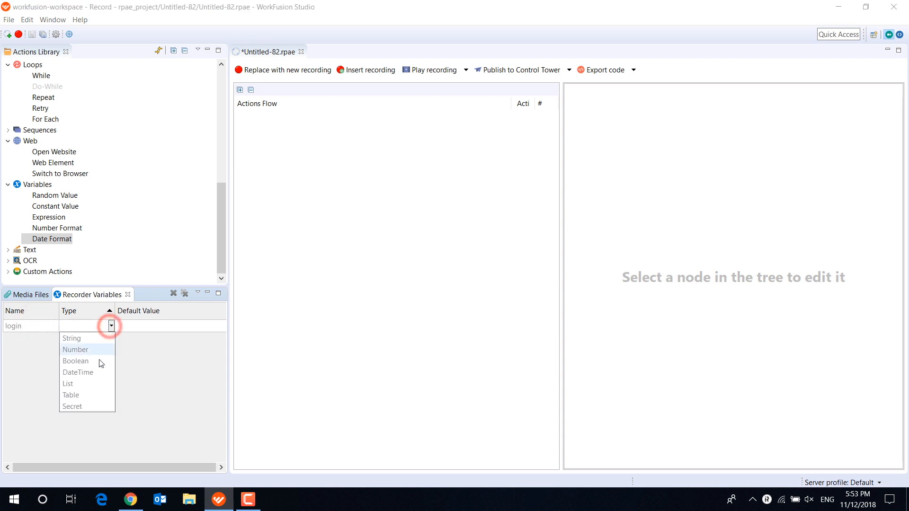
left_click(81, 406)
- Add a gmail entry with its secret key and value to the Secrets Vault and set the login variable's default to gmail — KEY
left_click(138, 326)
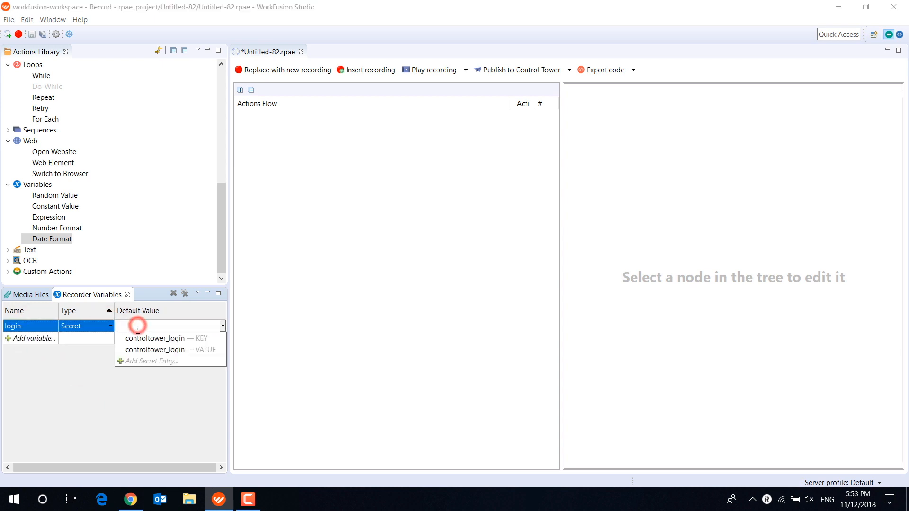
left_click(147, 360)
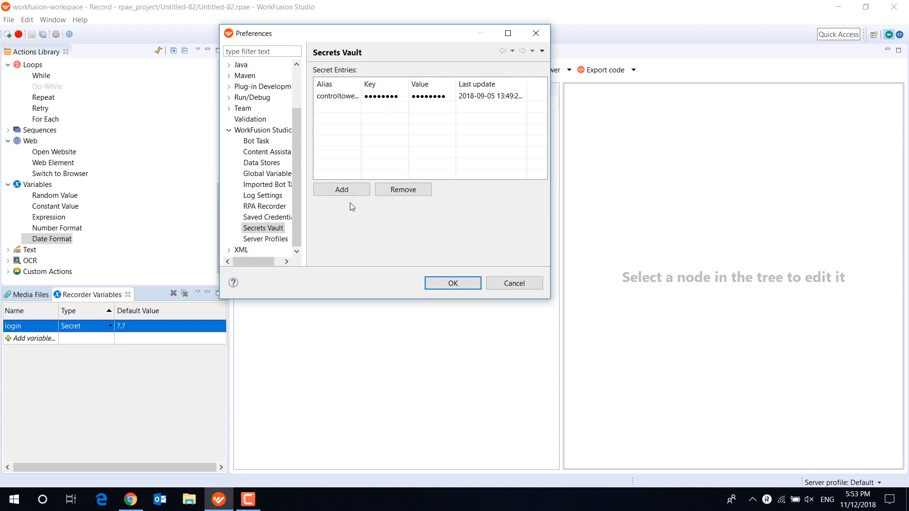
left_click(352, 190)
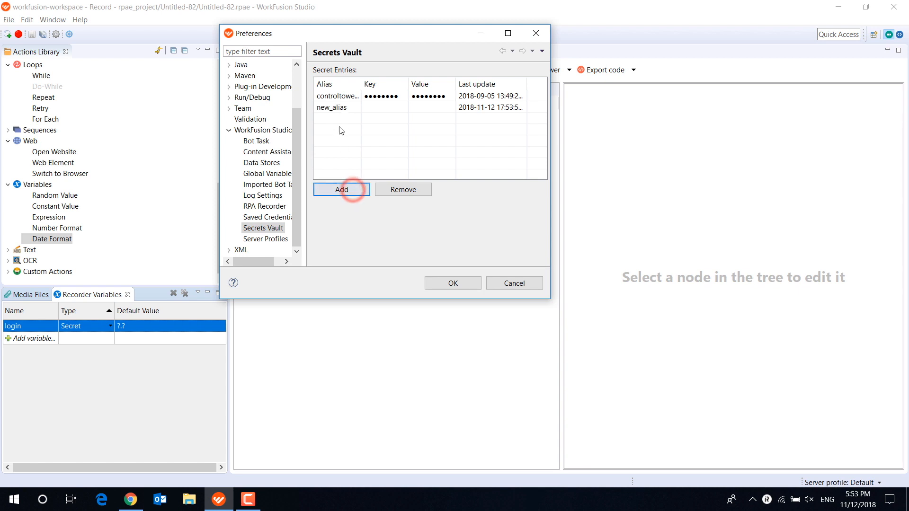
left_click(338, 108)
type("gmail")
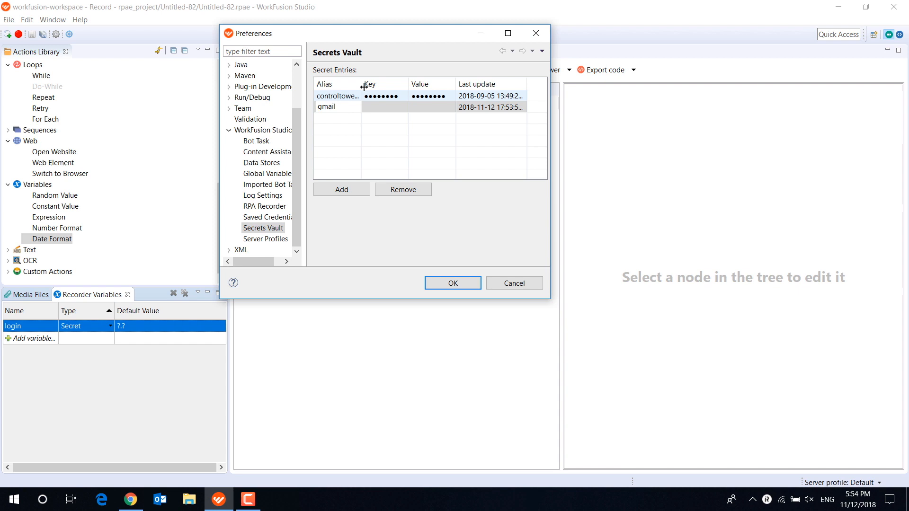
left_click(377, 110)
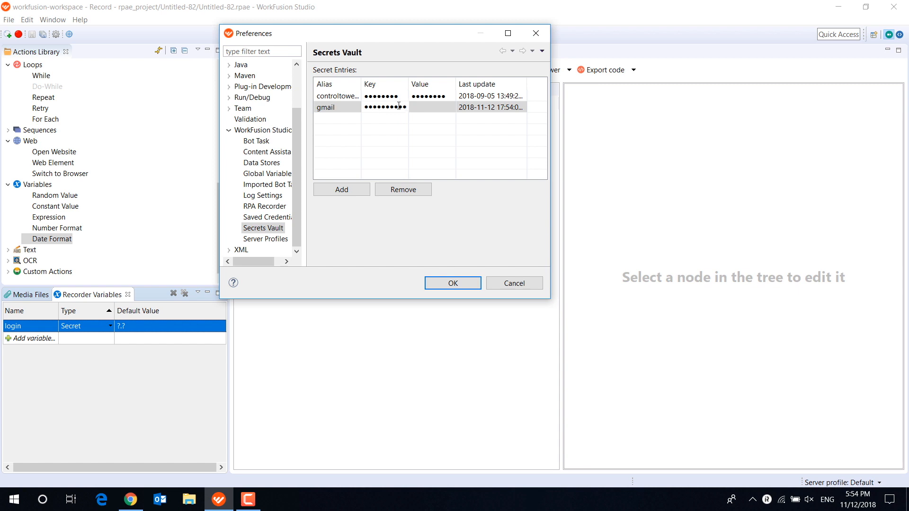
left_click(426, 104)
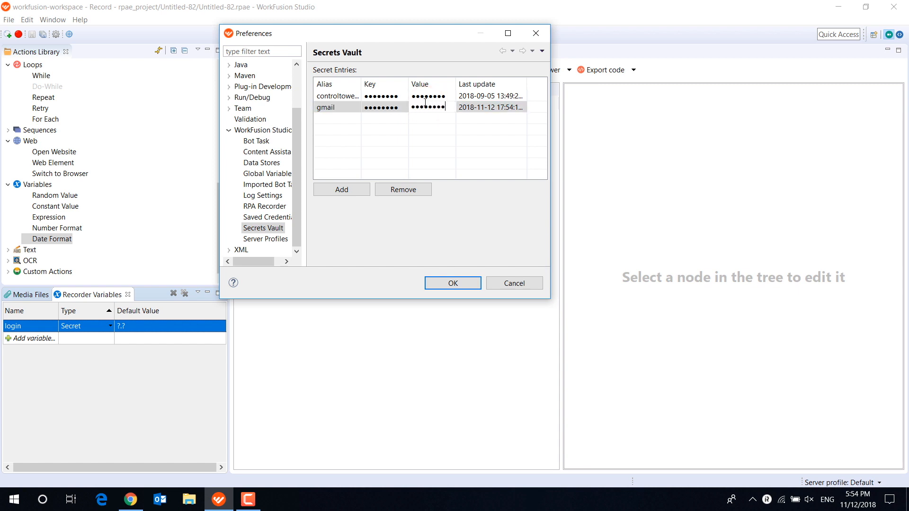
type("••")
left_click(453, 282)
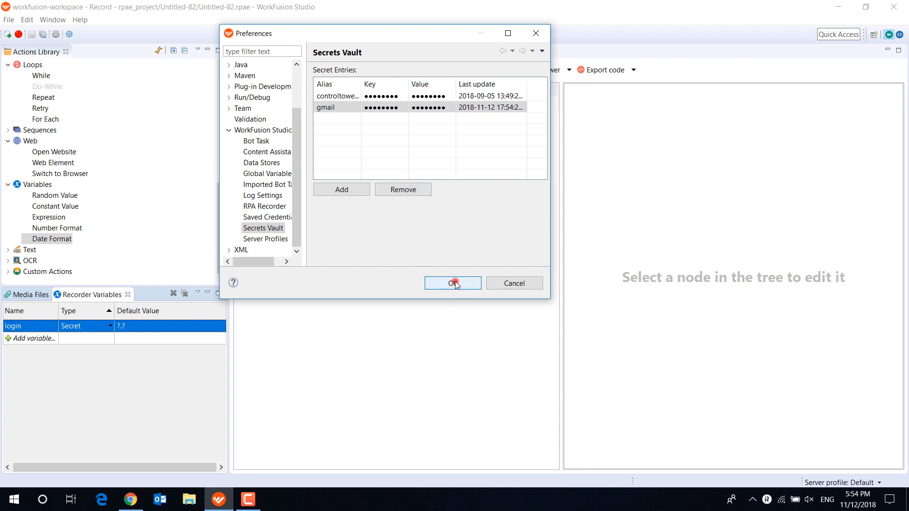
left_click(160, 327)
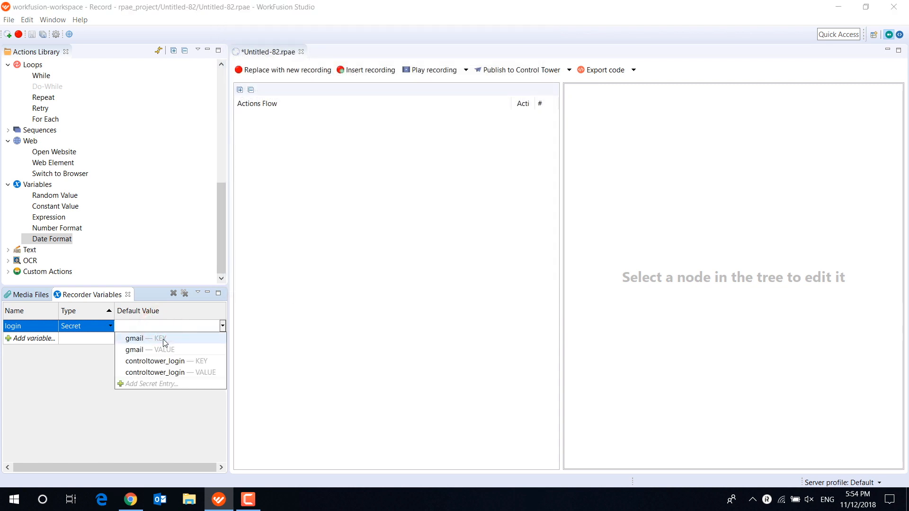
left_click(159, 340)
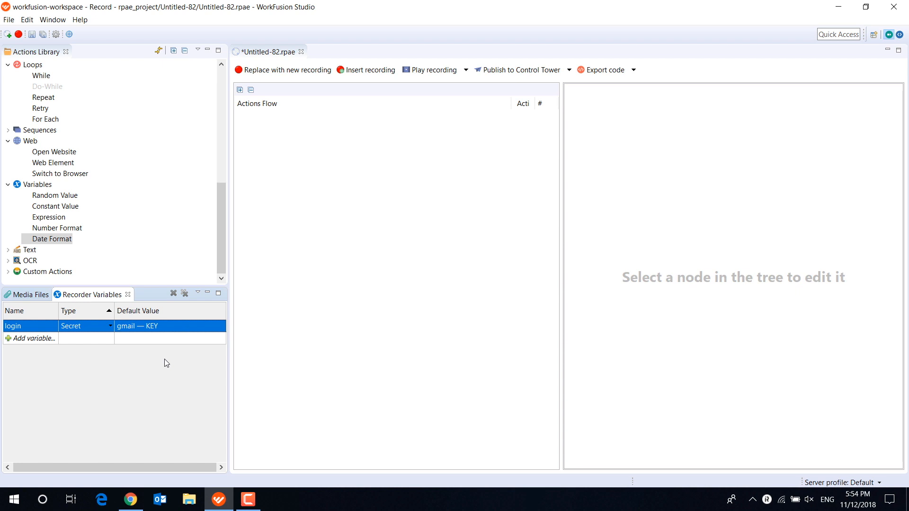
- Remove all recorder variables, collapse the actions library and save the recording
left_click(184, 294)
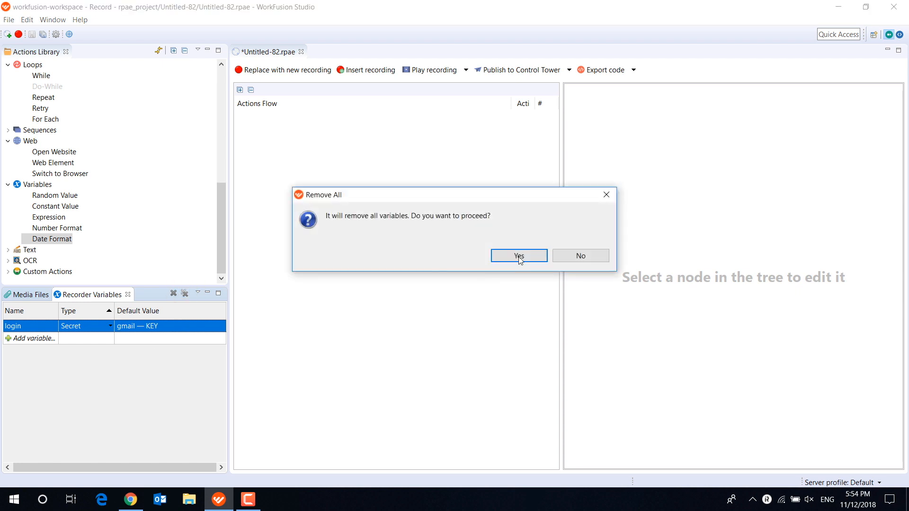
left_click(519, 256)
left_click(185, 50)
left_click(32, 34)
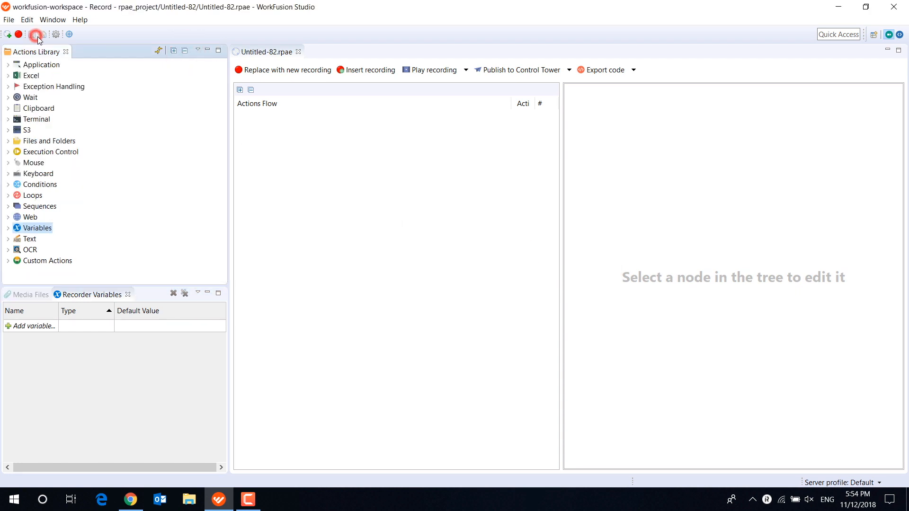
left_click(489, 288)
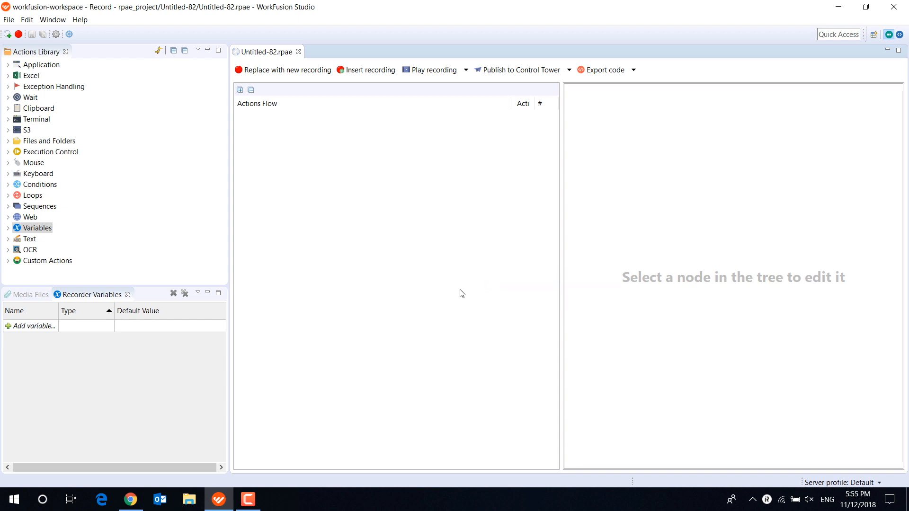
- Switch to Chrome, load the Gmail sign-in page and copy its full URL
left_click(130, 500)
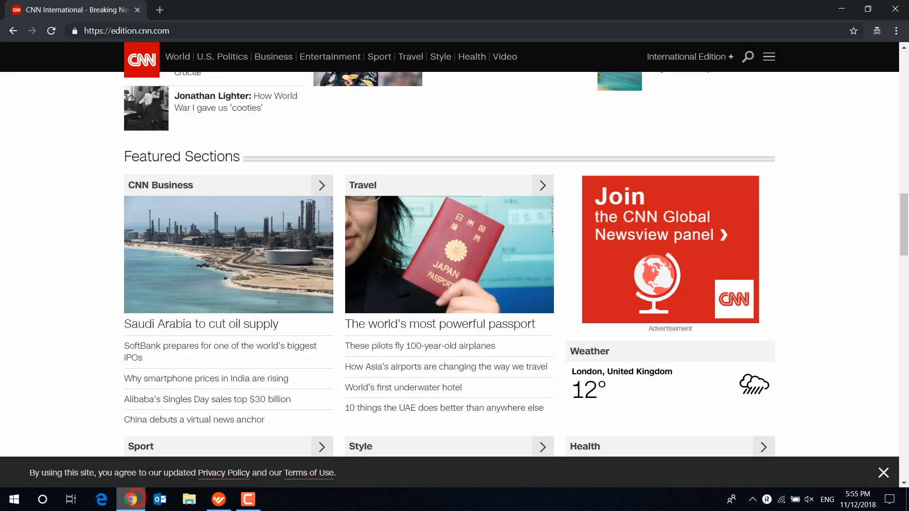
left_click(195, 33)
type("gmail")
key("Return")
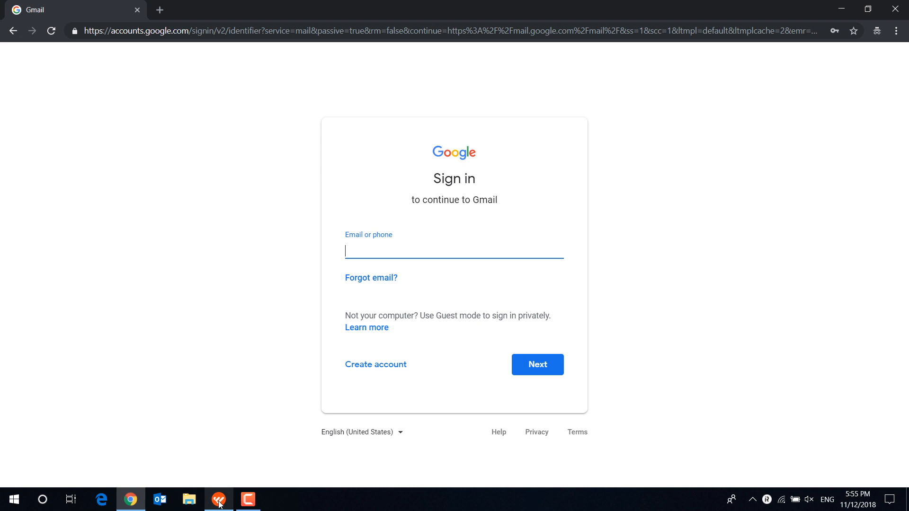
left_click(335, 32)
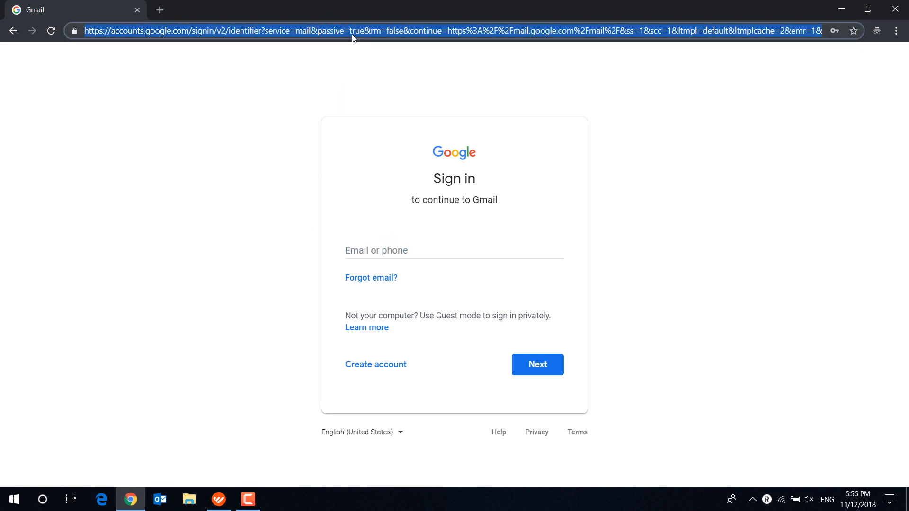
- Switch back to WorkFusion Studio and add an Open Website action to the flow
left_click(218, 500)
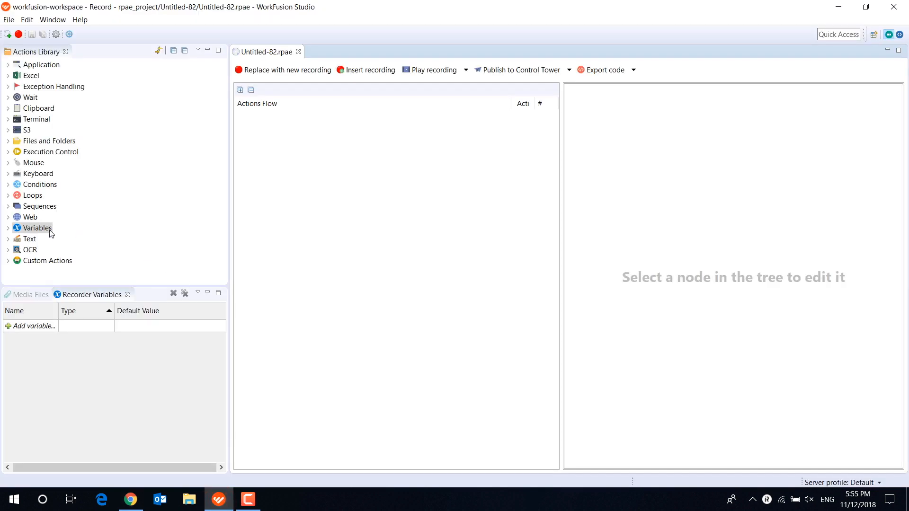
left_click(8, 217)
left_click_drag(53, 228, 337, 122)
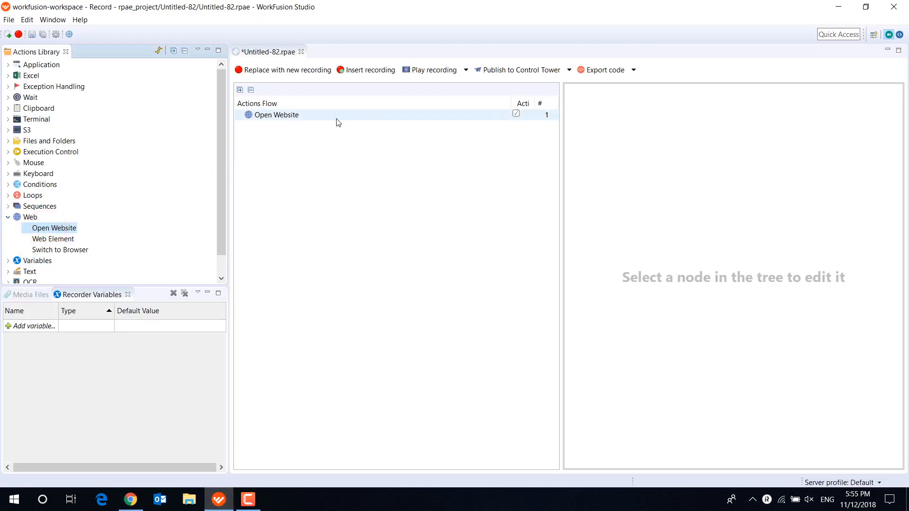
- Create a String recorder variable named website with the copied Gmail sign-in URL as its default value
left_click(21, 326)
type("web")
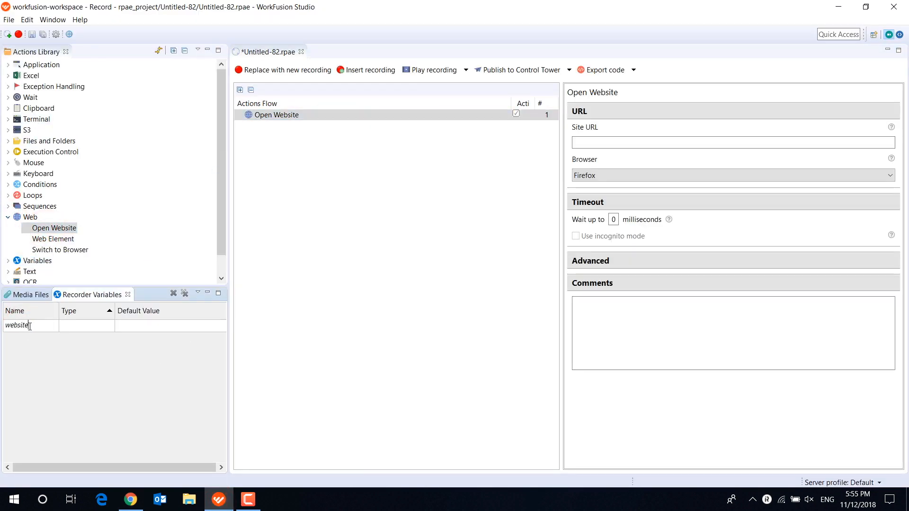
type("site")
left_click(103, 326)
left_click(143, 326)
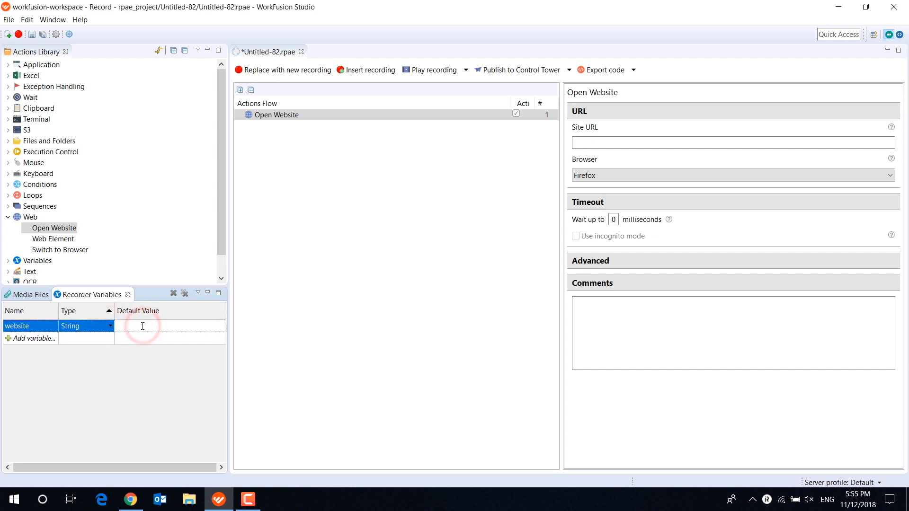
key("ctrl+v")
left_click(142, 367)
- Set the Open Website action's browser to Chrome and its site URL to ${website}
left_click(628, 174)
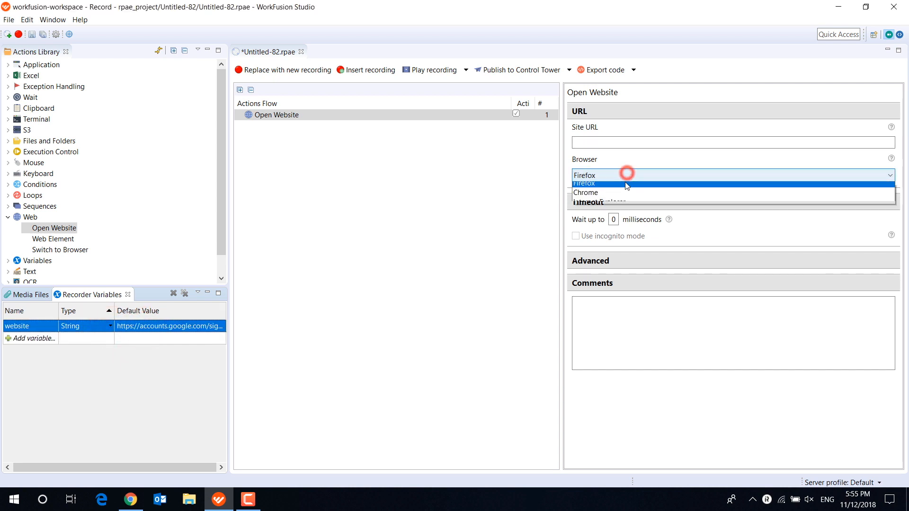
left_click(616, 192)
left_click(623, 142)
type("$w")
double_click(606, 157)
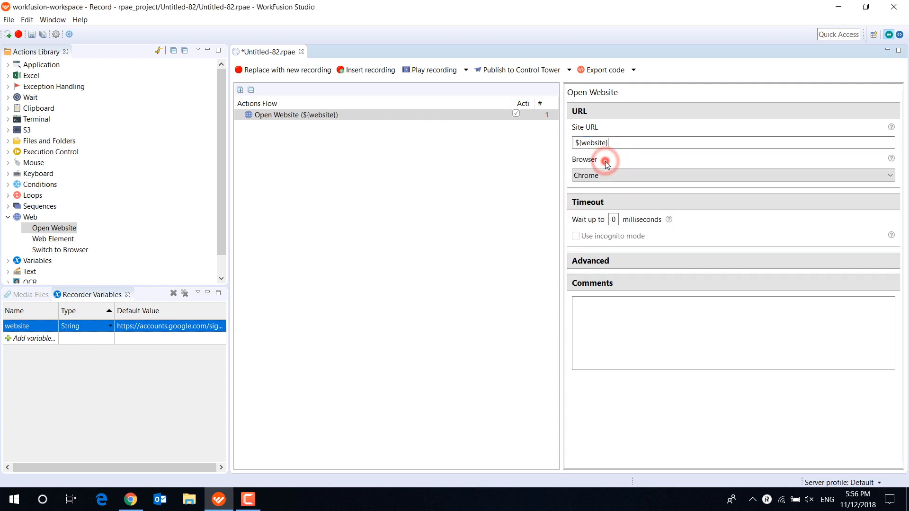
left_click(351, 166)
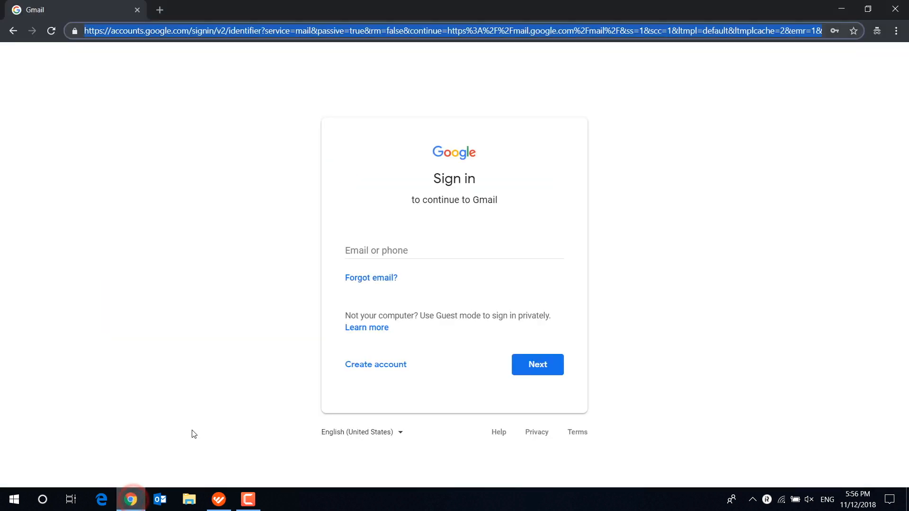
- Return from the Gmail page to WorkFusion Studio, nest a Web Element action under Open Website and choose its Set value mode
left_click(410, 250)
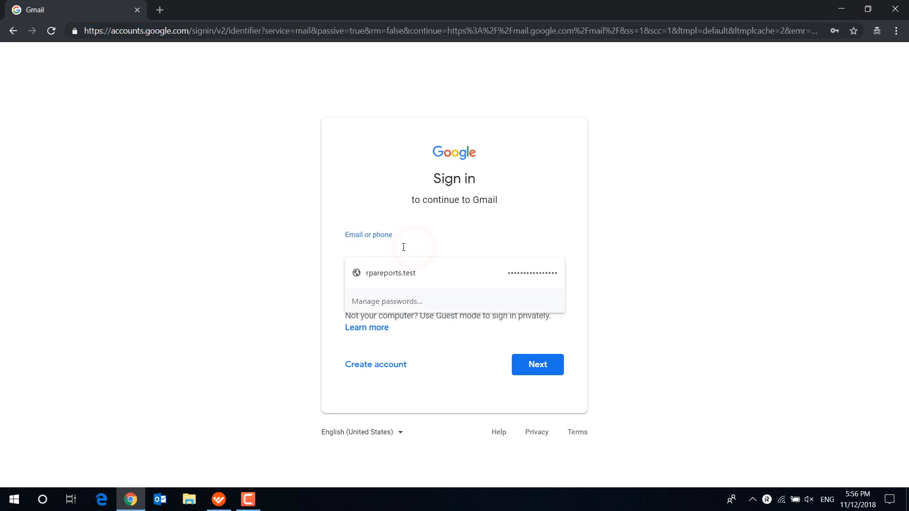
left_click(219, 499)
left_click_drag(57, 239, 251, 124)
left_click(239, 115)
left_click(300, 126)
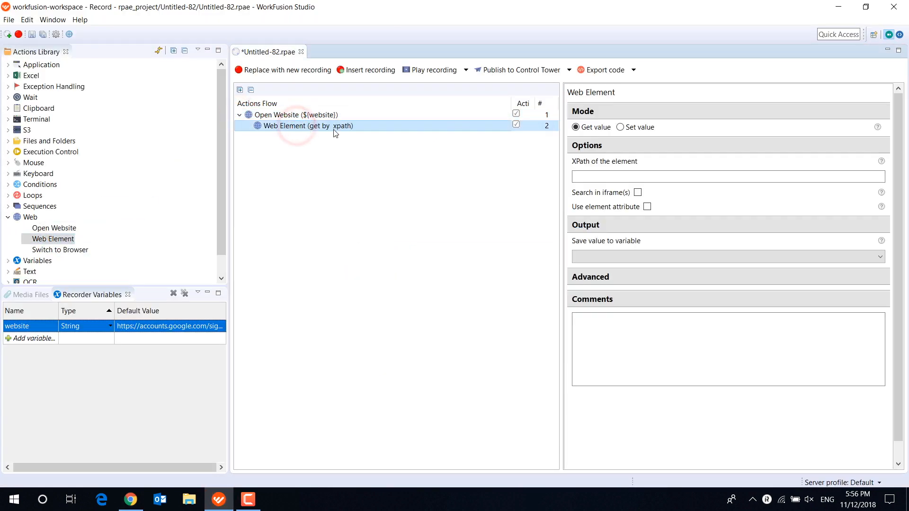
left_click(630, 128)
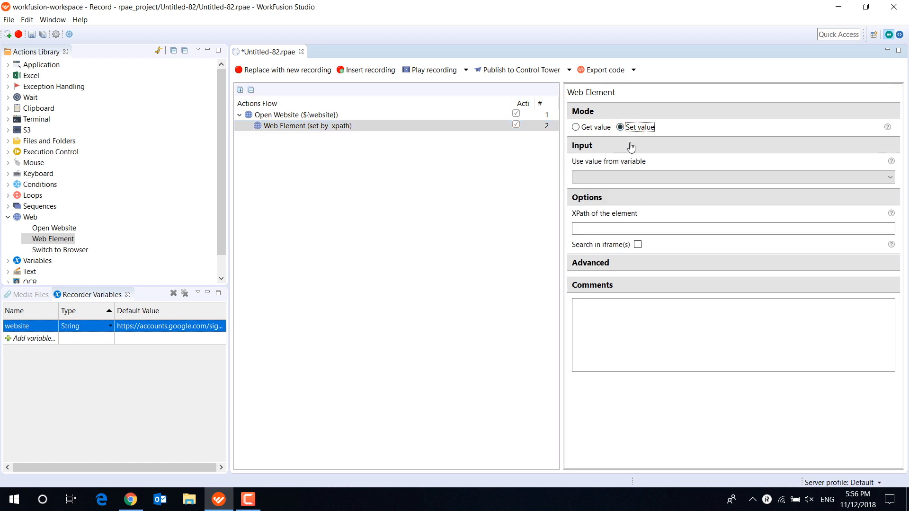
- Create a Secret variable named username with default gmail — KEY and choose it as the Web Element action's input variable
left_click(35, 340)
type("username")
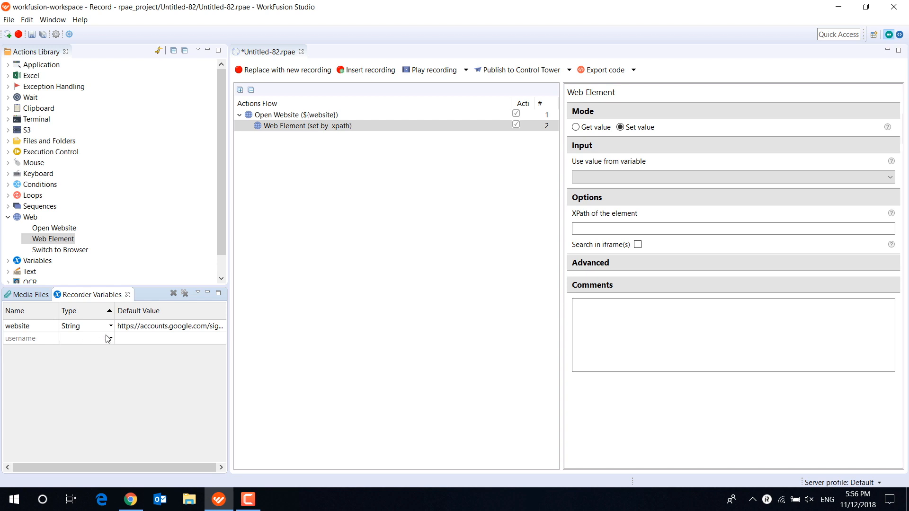
left_click(109, 338)
left_click(93, 419)
left_click(149, 327)
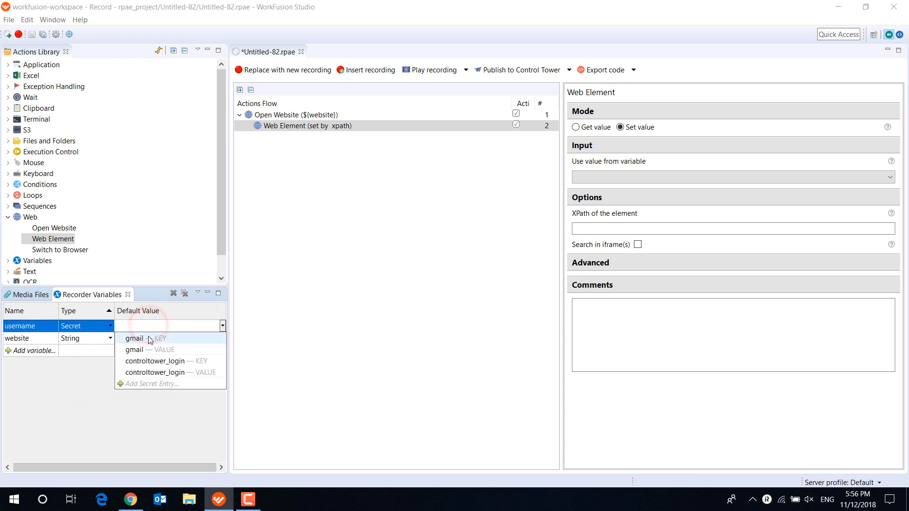
left_click(149, 338)
left_click(590, 178)
left_click(598, 188)
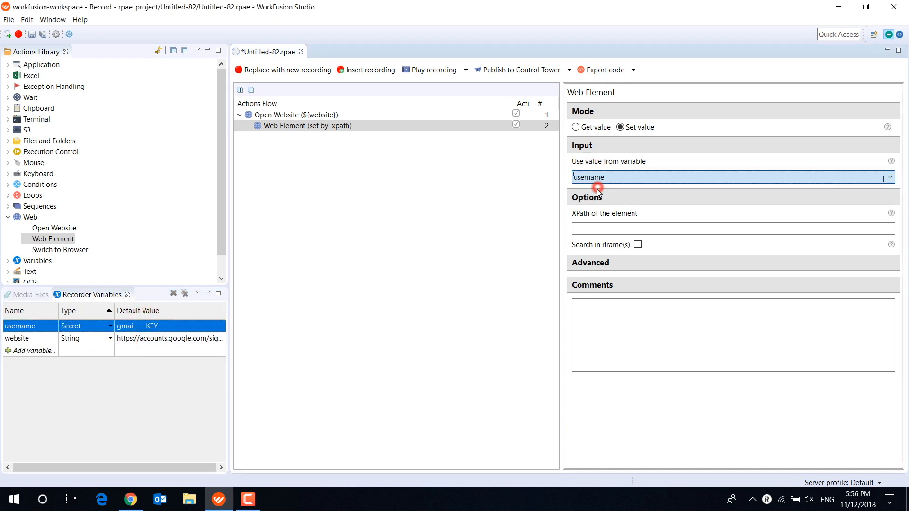
- Switch to Chrome, inspect the Gmail email field, copy its XPath and close the developer tools
left_click(130, 500)
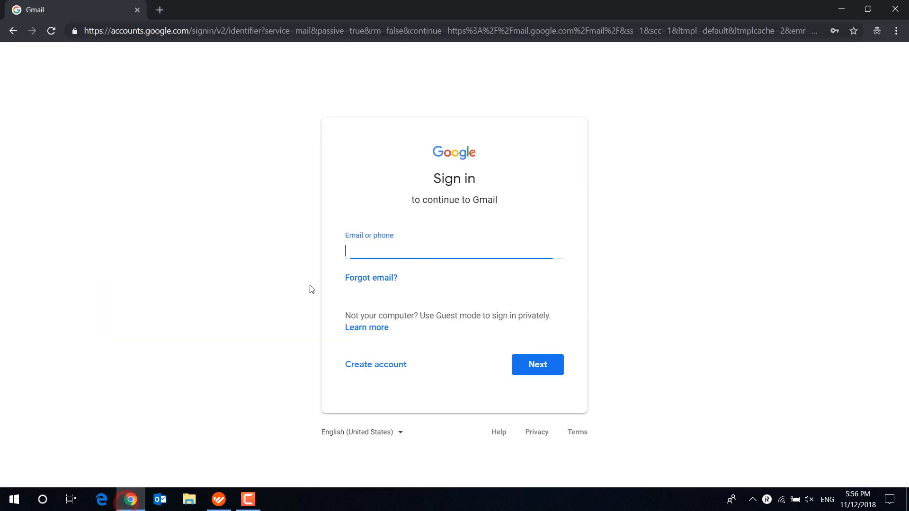
right_click(368, 252)
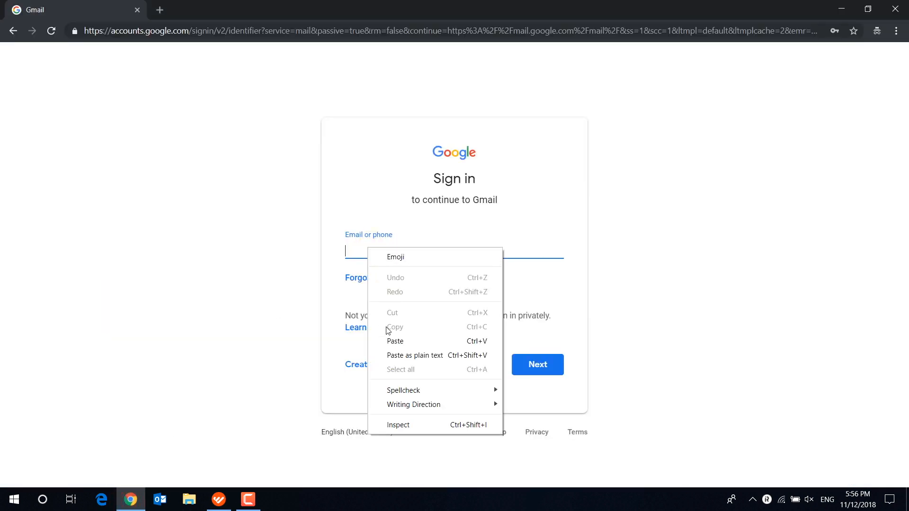
left_click(398, 425)
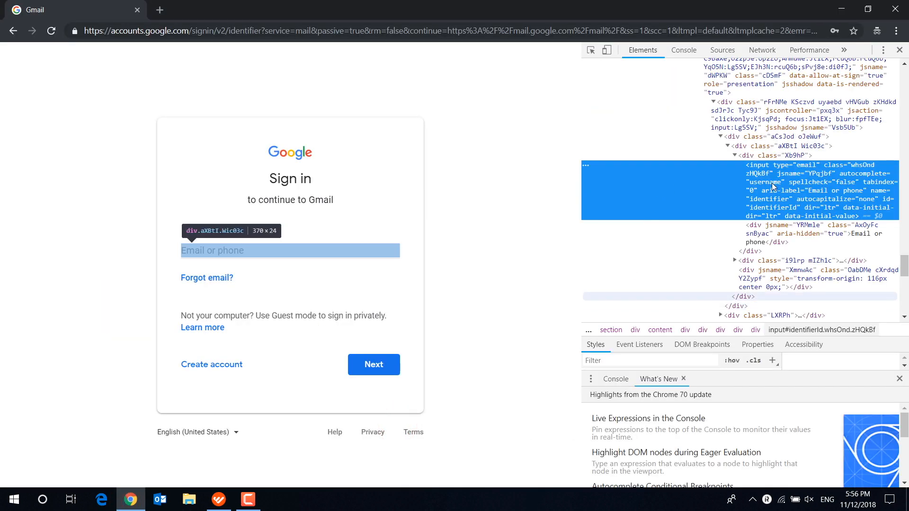
right_click(799, 185)
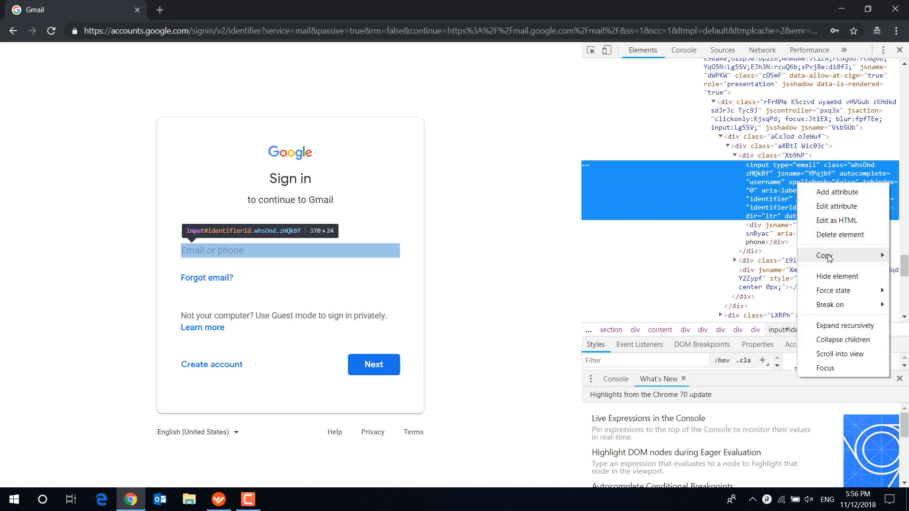
mouse_move(827, 256)
left_click(764, 334)
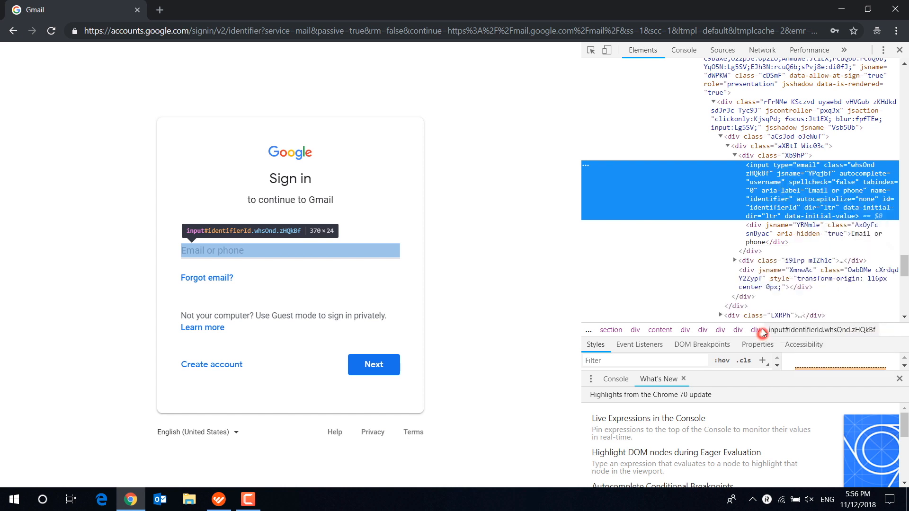
left_click(900, 49)
left_click(217, 506)
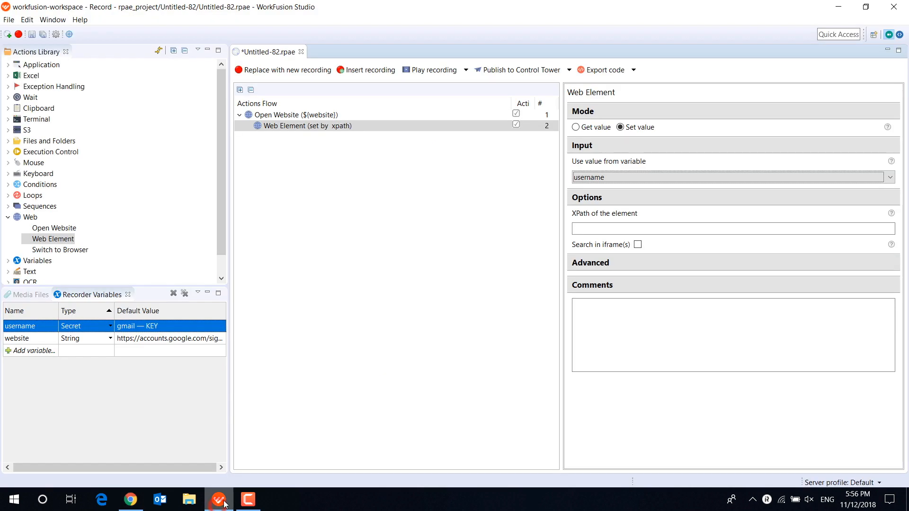
right_click(606, 228)
left_click(633, 276)
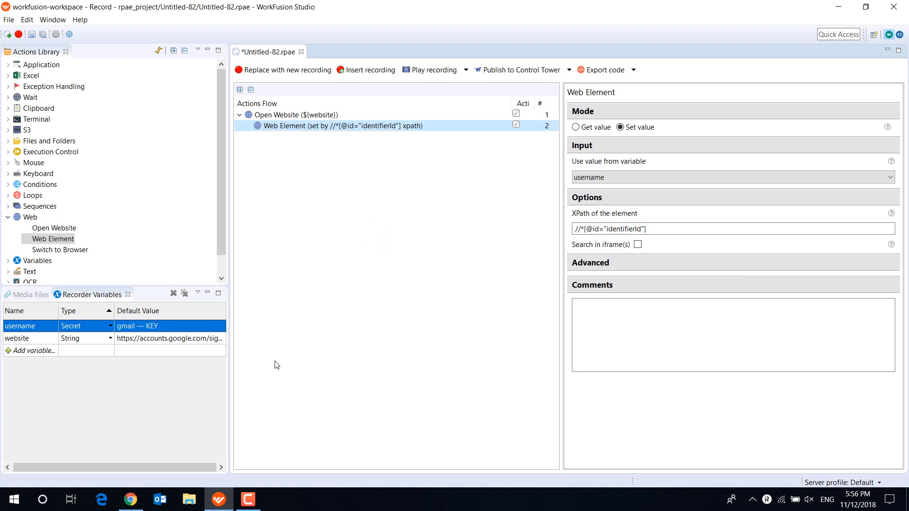
- Switch to Chrome, enter the account's e-mail on the Gmail sign-in page and continue to the password page
left_click(131, 499)
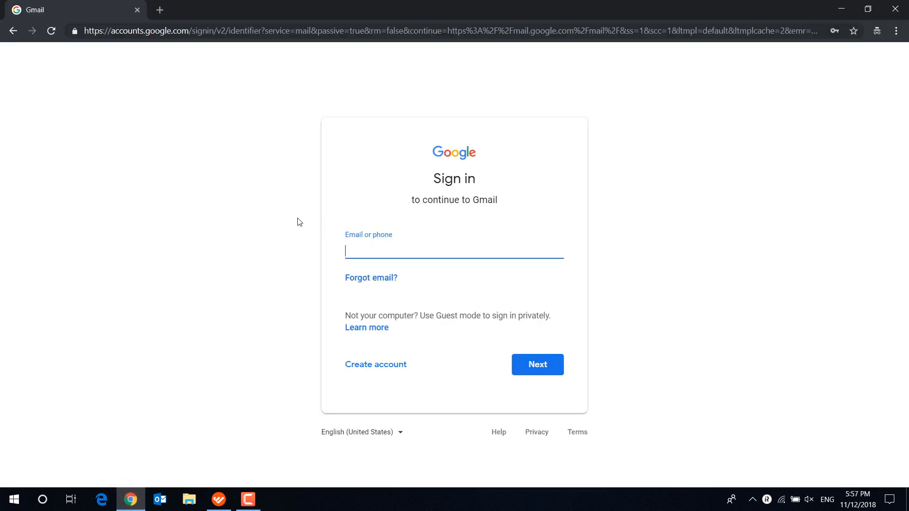
key("Return")
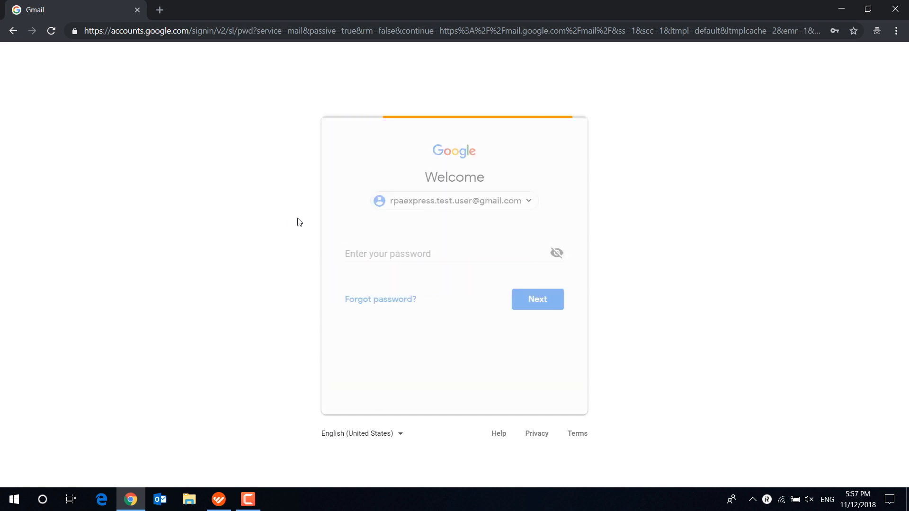
- Return to WorkFusion Studio, add an Enter Keystrokes action after the Web Element action and set its key combination to ENTER
left_click(219, 500)
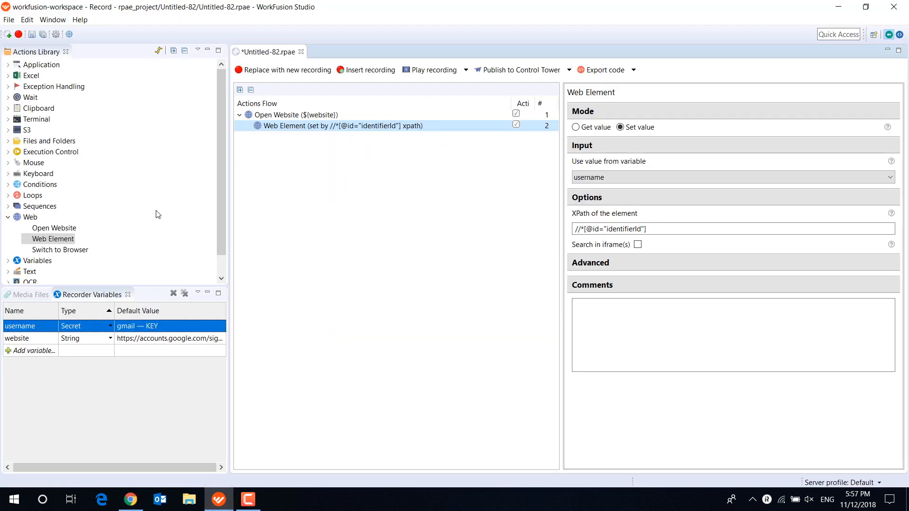
left_click(8, 174)
left_click_drag(43, 184, 287, 137)
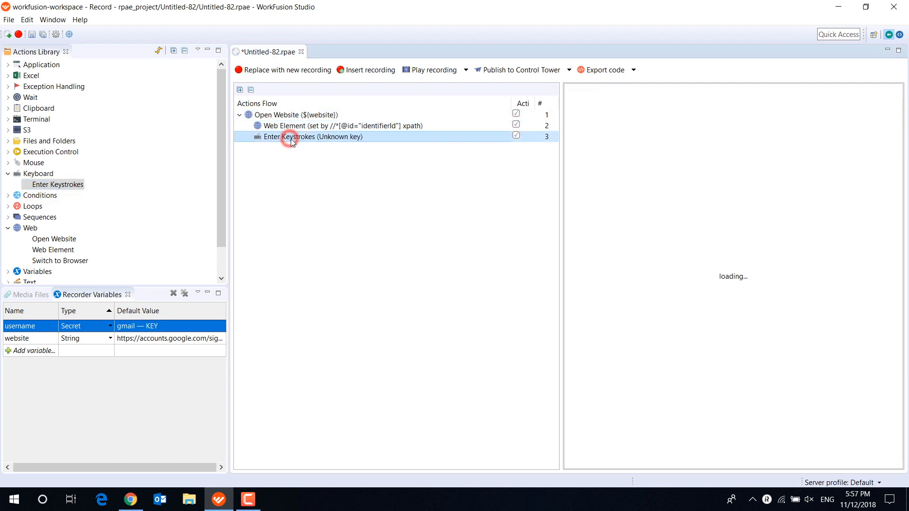
left_click(881, 166)
key("Return")
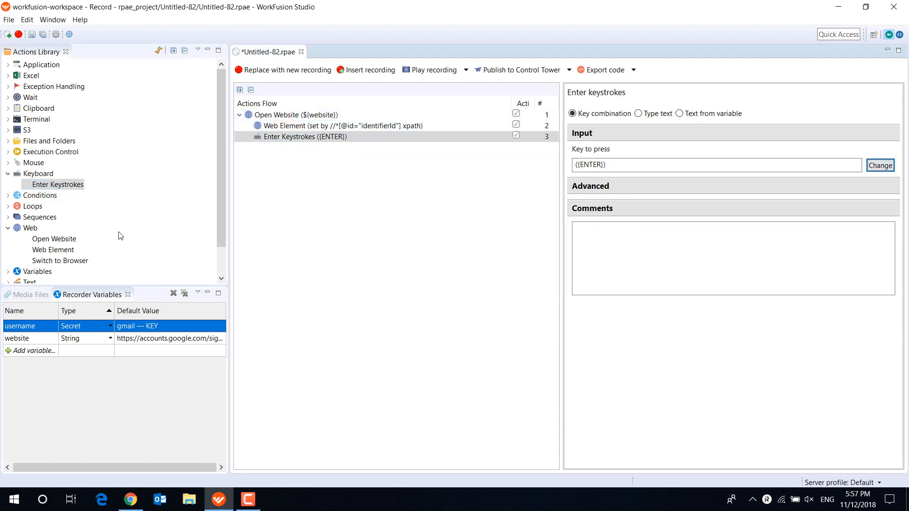
- Add a second Web Element action after Enter Keystrokes and create a Secret variable named password with default gmail — VALUE
left_click_drag(53, 250, 303, 149)
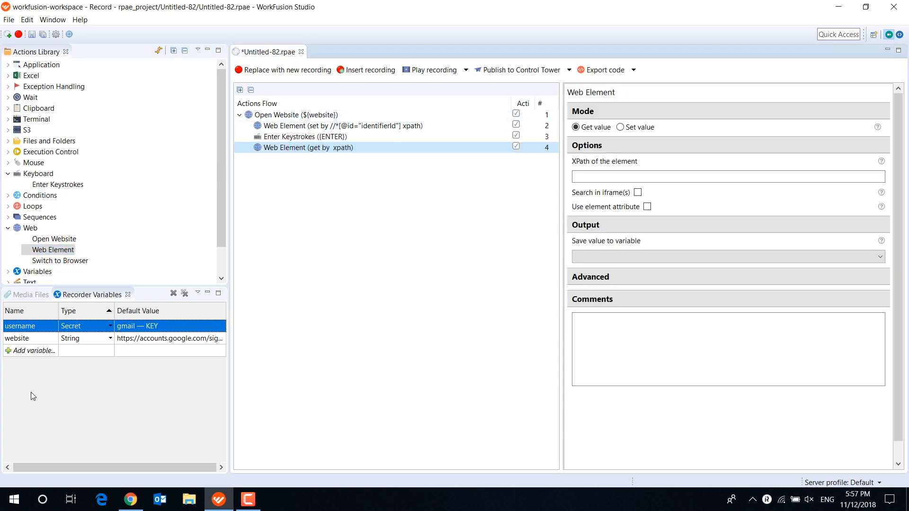
left_click(40, 351)
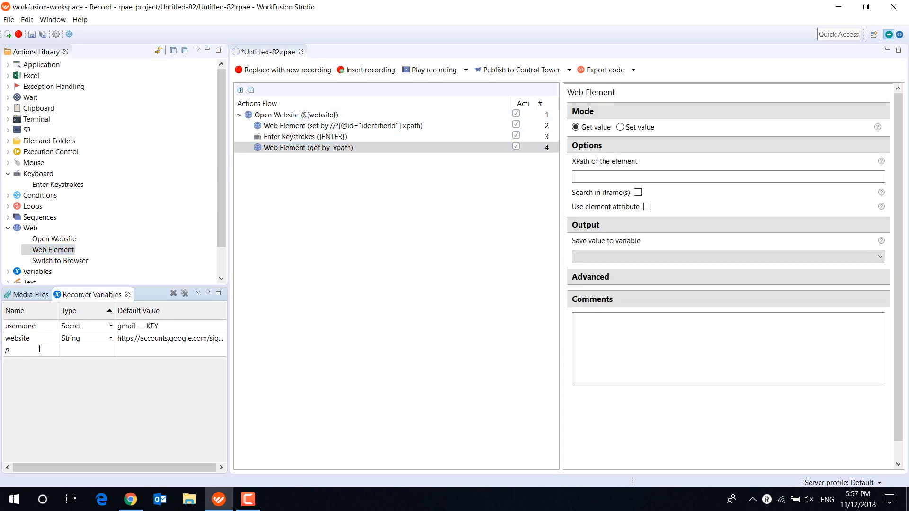
type("password")
key("Return")
left_click(112, 351)
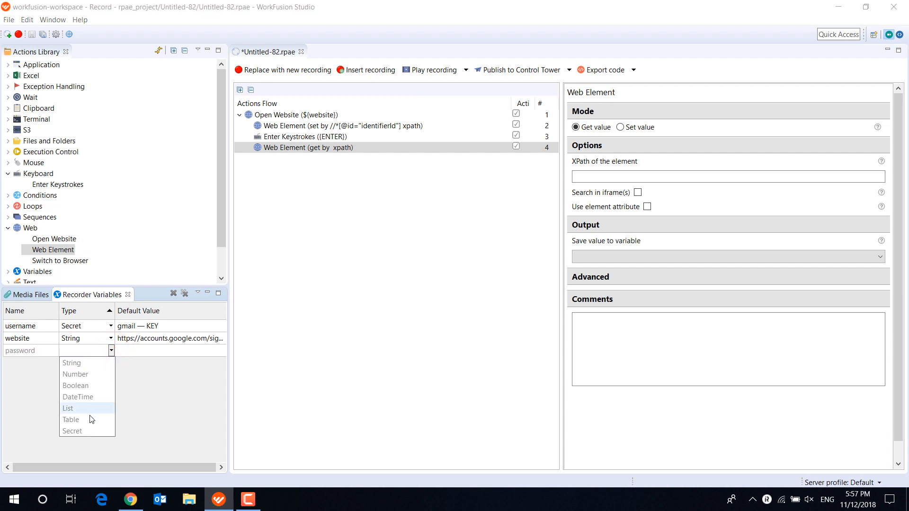
left_click(87, 426)
left_click(158, 338)
left_click(152, 361)
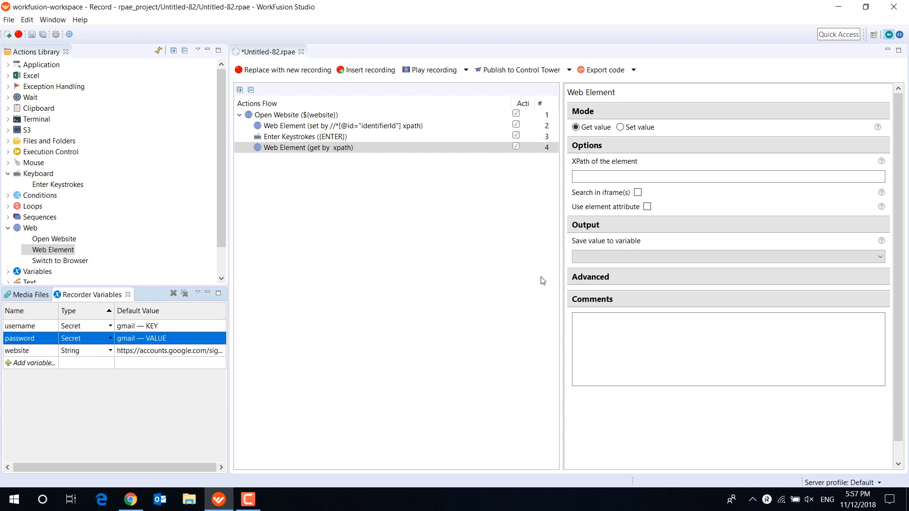
- Set the second Web Element action to Set value mode with password as its input variable
left_click(620, 127)
left_click(626, 177)
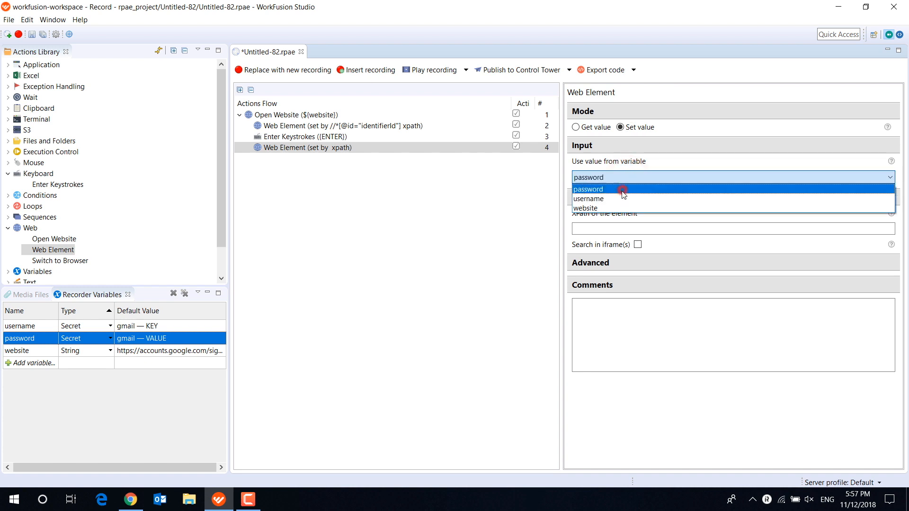
left_click(627, 188)
- Switch to Chrome, inspect the Gmail password field, copy its XPath and close the developer tools
left_click(131, 500)
right_click(372, 254)
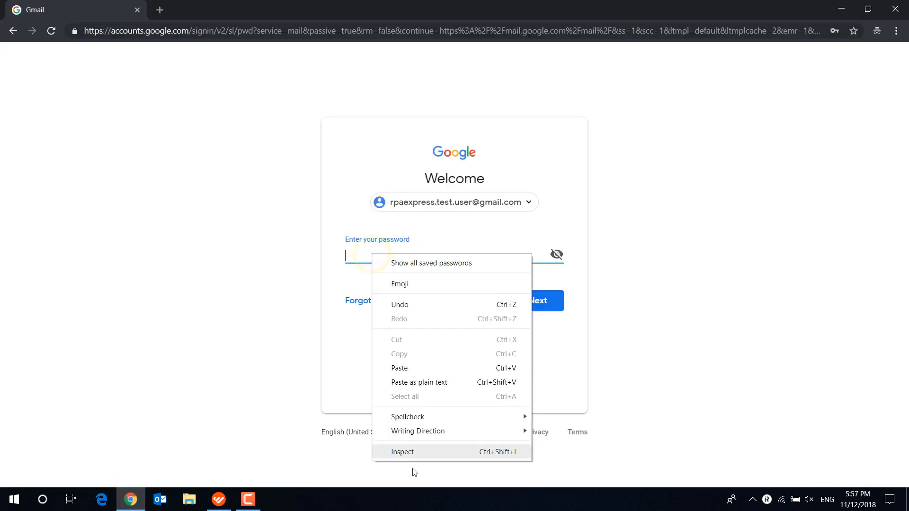
left_click(417, 450)
right_click(779, 193)
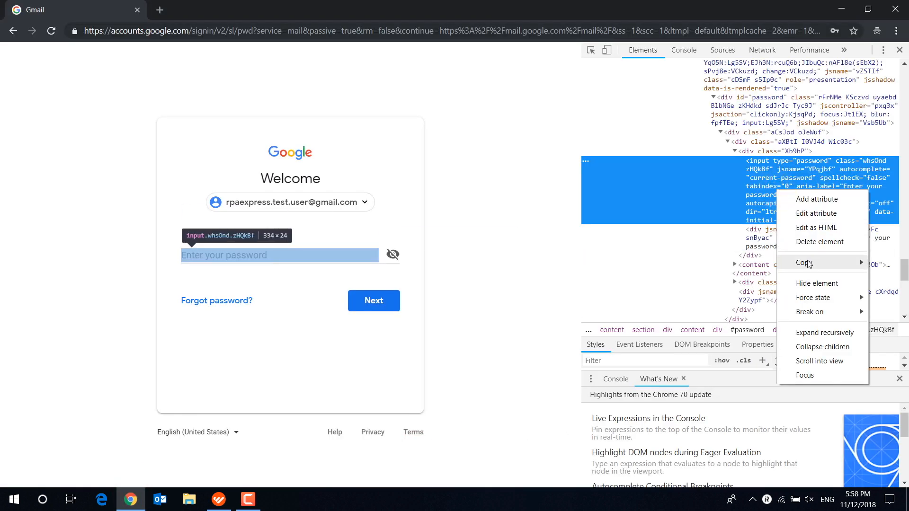
mouse_move(805, 263)
left_click(728, 340)
key("F12")
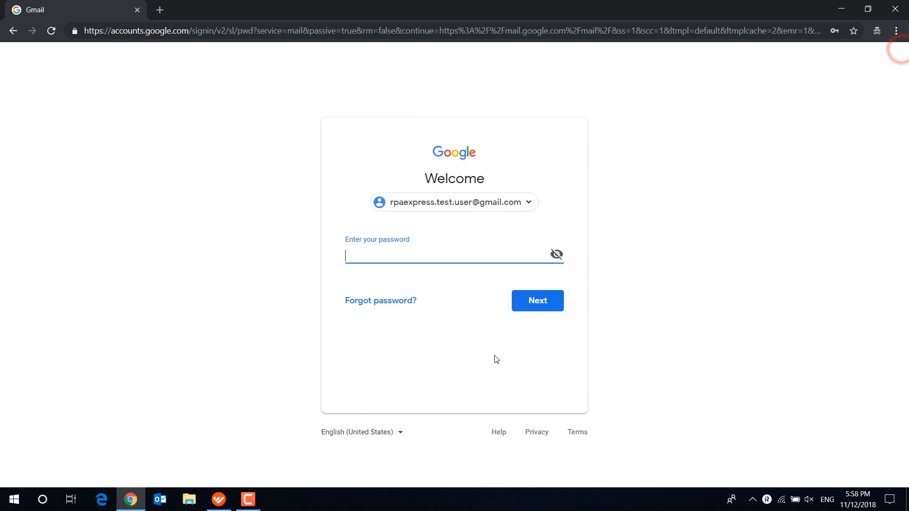
left_click(219, 500)
left_click(631, 228)
right_click(630, 228)
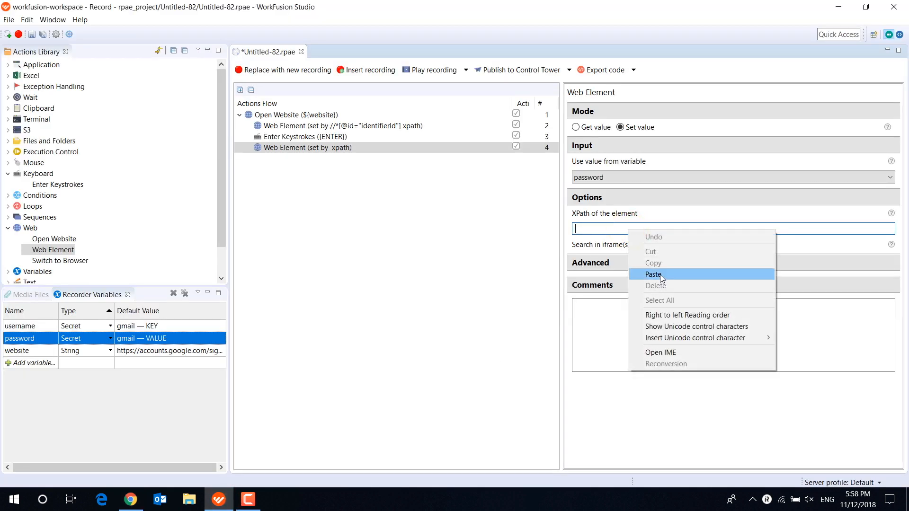
left_click(660, 274)
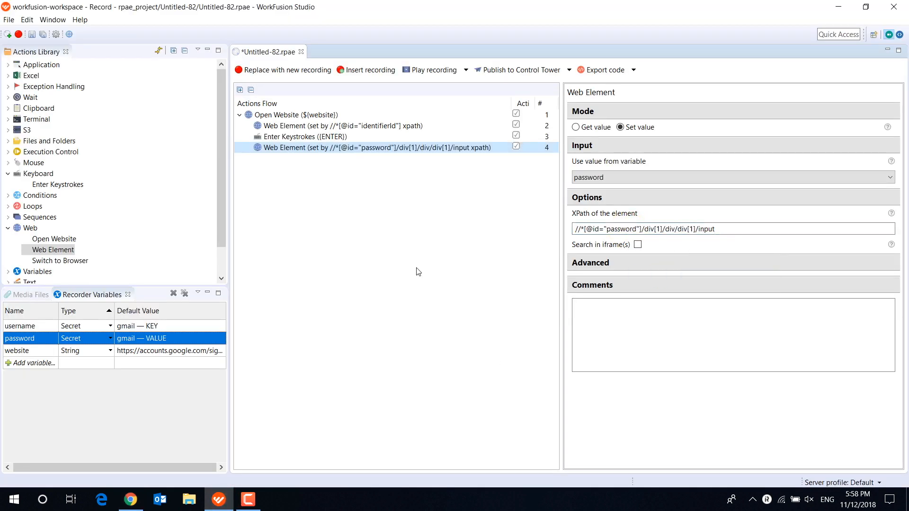
- Switch to Chrome, enter the account password and sign in to Gmail
left_click(131, 500)
type("•••••")
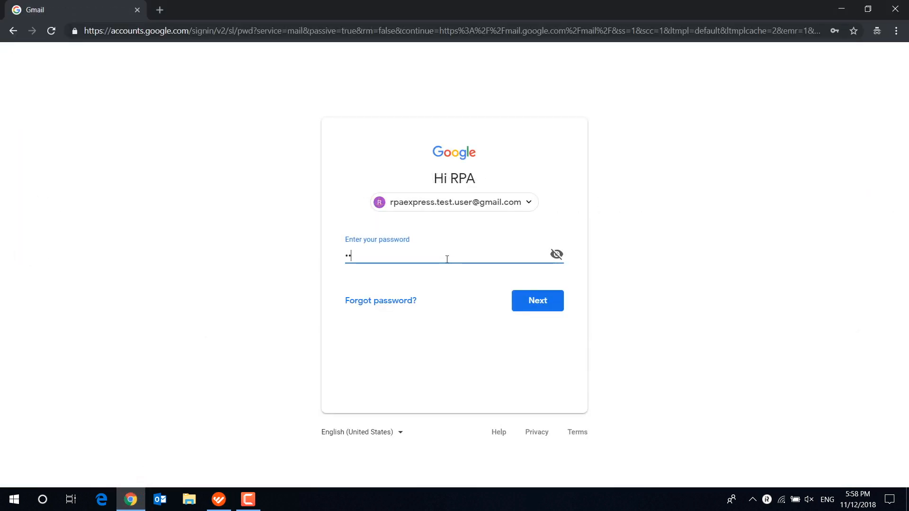
type("••••••••••")
key("Return")
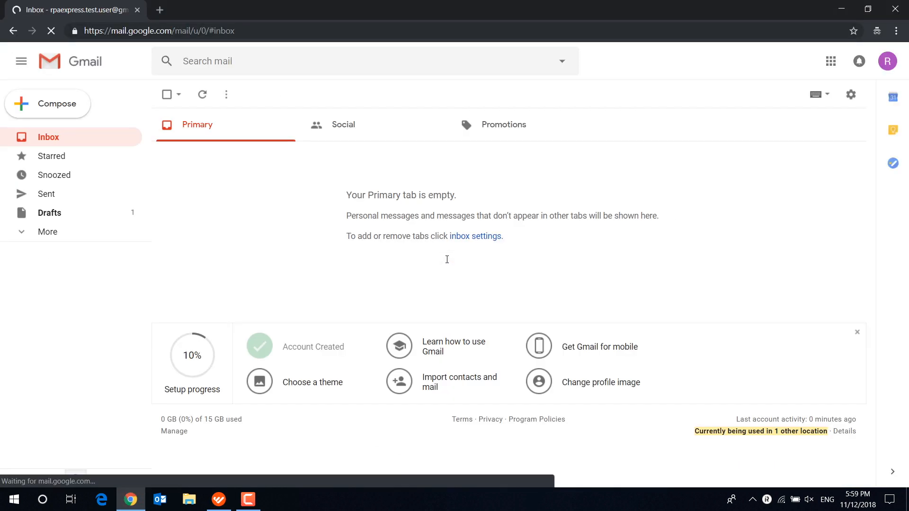
- Return to WorkFusion Studio and copy the ENTER keystroke action to just below the second Web Element action
left_click(219, 498)
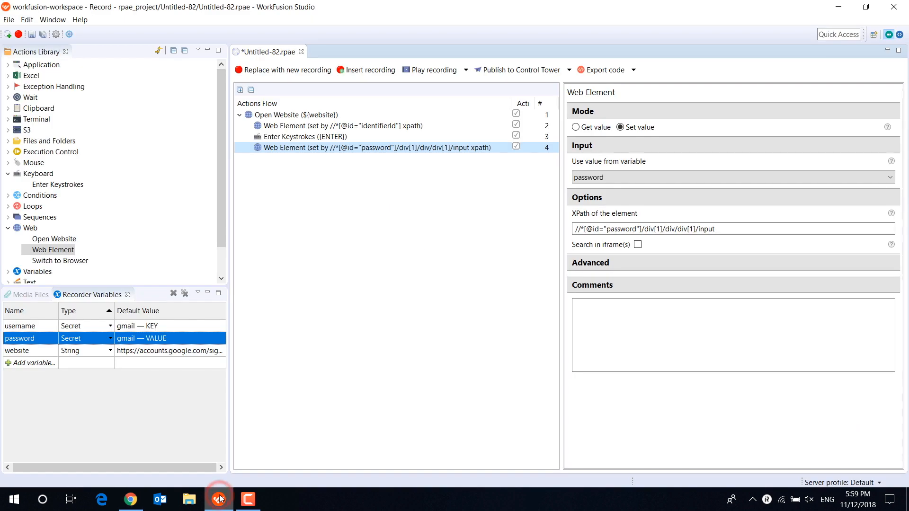
left_click(310, 135)
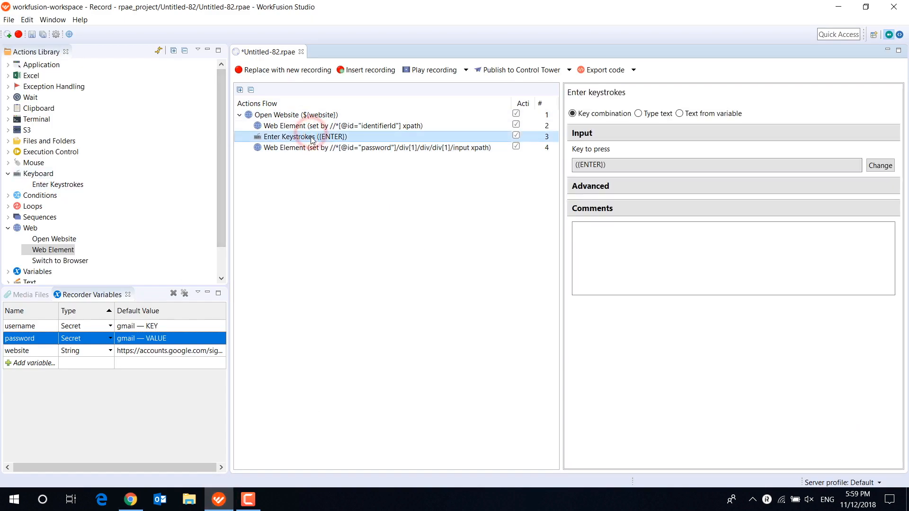
left_click_drag(311, 135, 313, 157)
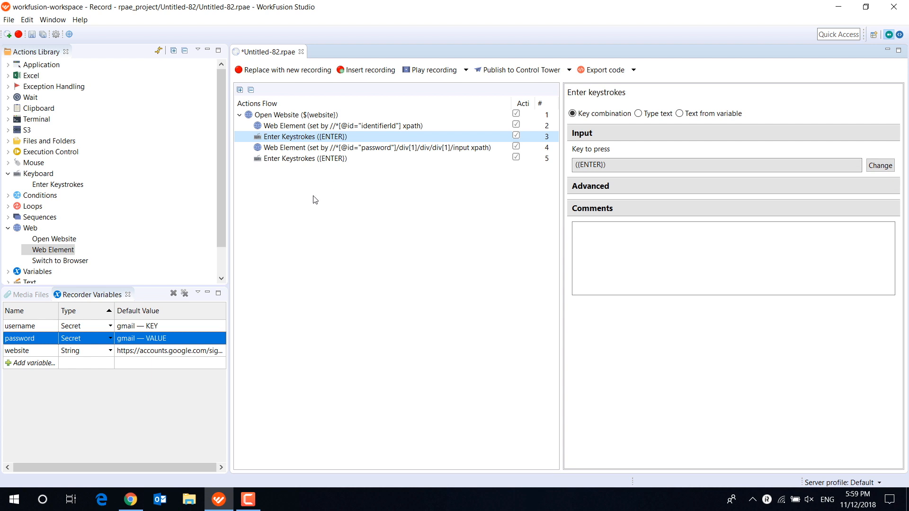
- Add a Wait For Image action at the flow's end, using a capture of Gmail's Compose button and a 3000-millisecond wait
left_click(131, 500)
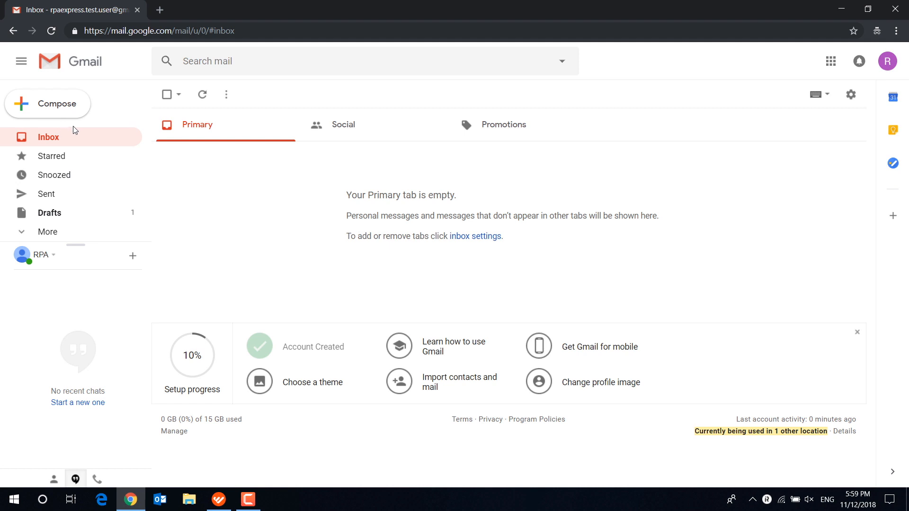
left_click(219, 500)
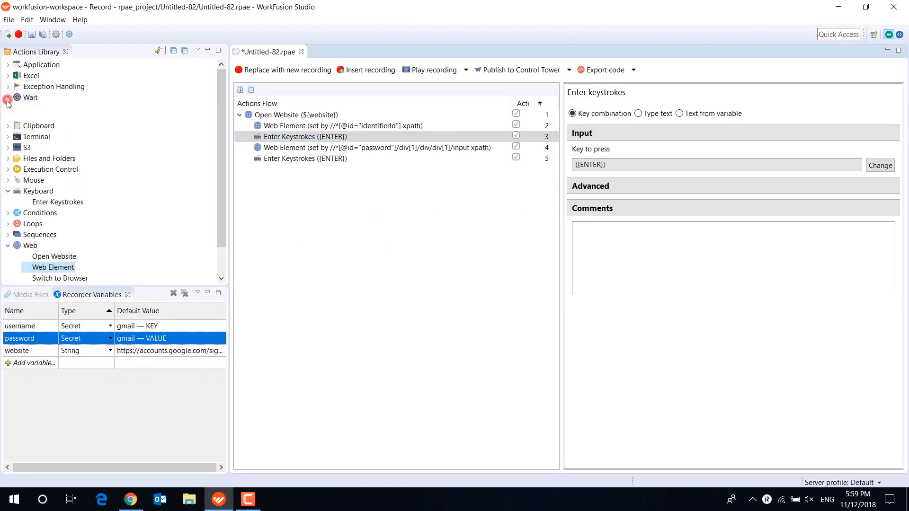
left_click(8, 98)
left_click_drag(56, 119, 301, 170)
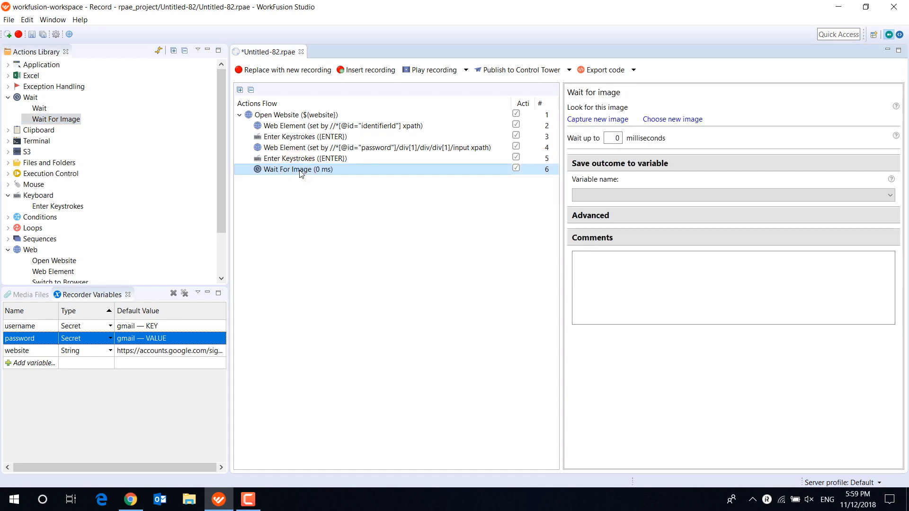
left_click(622, 120)
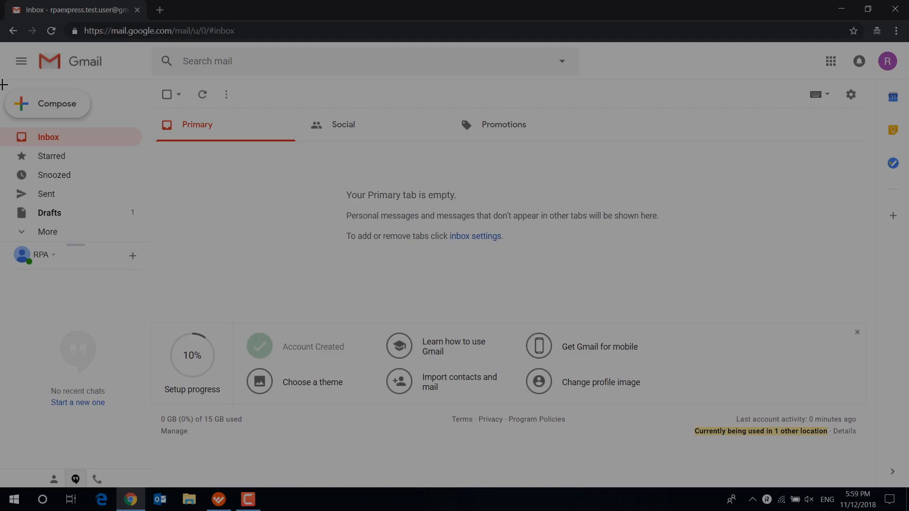
left_click_drag(4, 84, 99, 132)
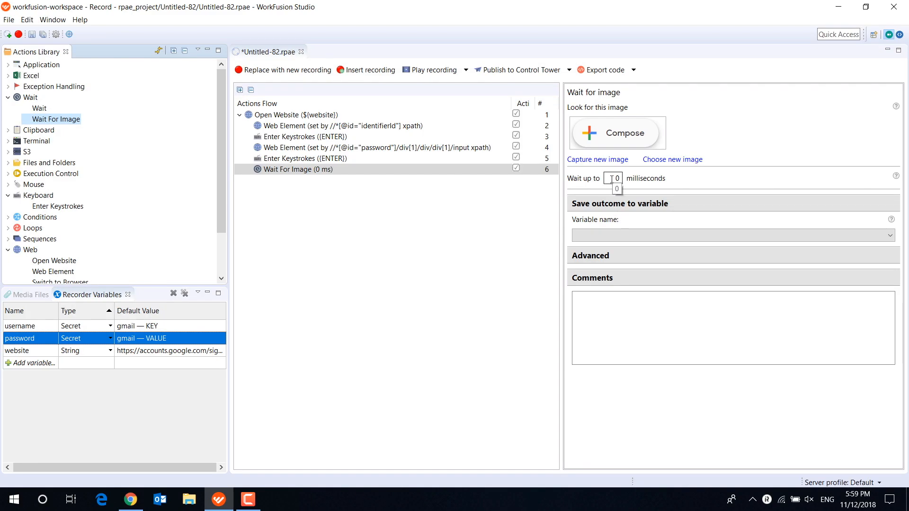
left_click_drag(611, 179, 623, 179)
type("3000")
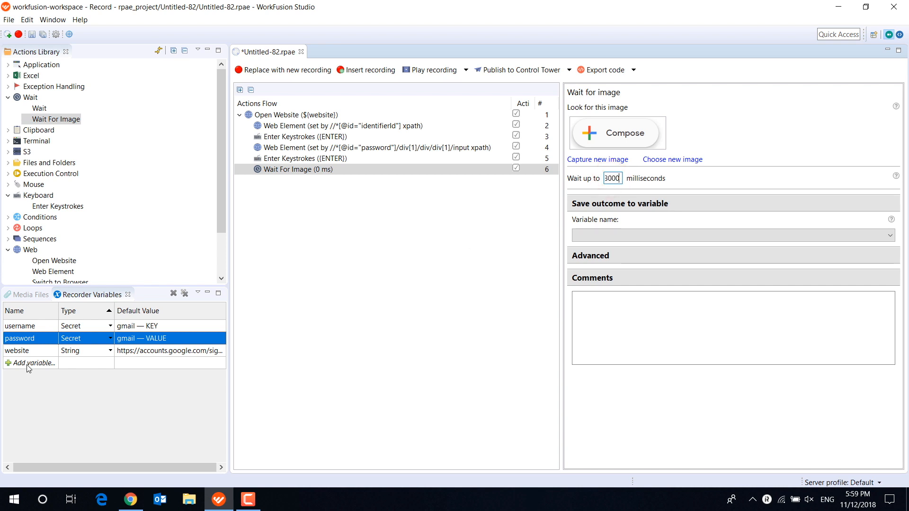
- Create a Boolean variable named is_image_found and save the Wait For Image action's outcome to it
left_click(28, 365)
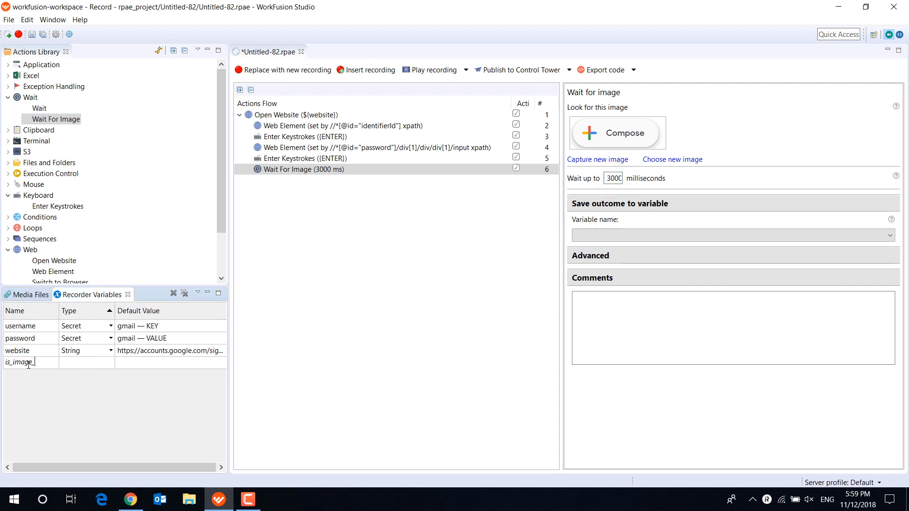
type("is_image_found")
key("Return")
left_click(113, 364)
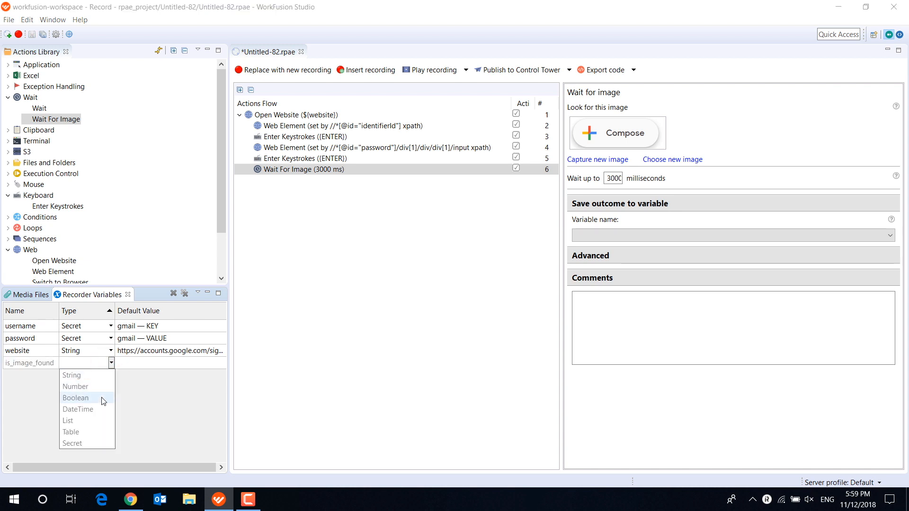
left_click(101, 400)
left_click(670, 235)
left_click(663, 247)
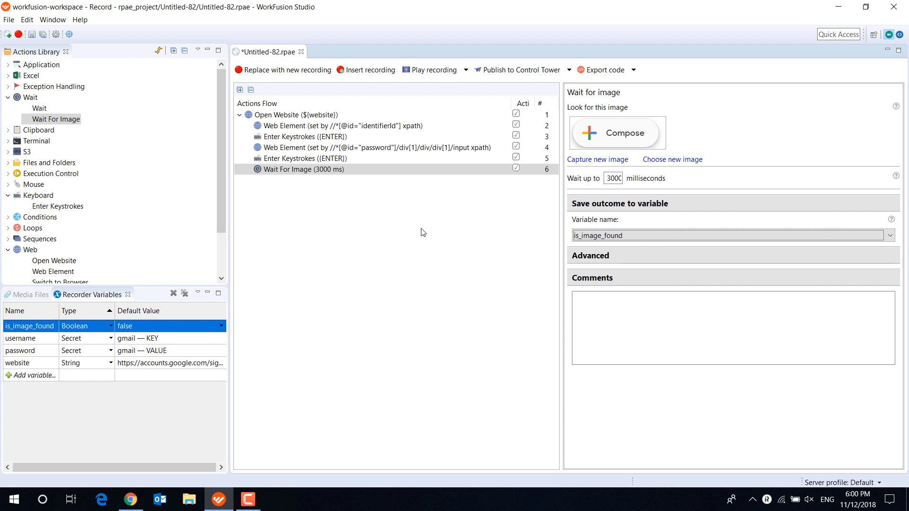
- Switch to Chrome, open a new message in Gmail and return to WorkFusion Studio
left_click(130, 500)
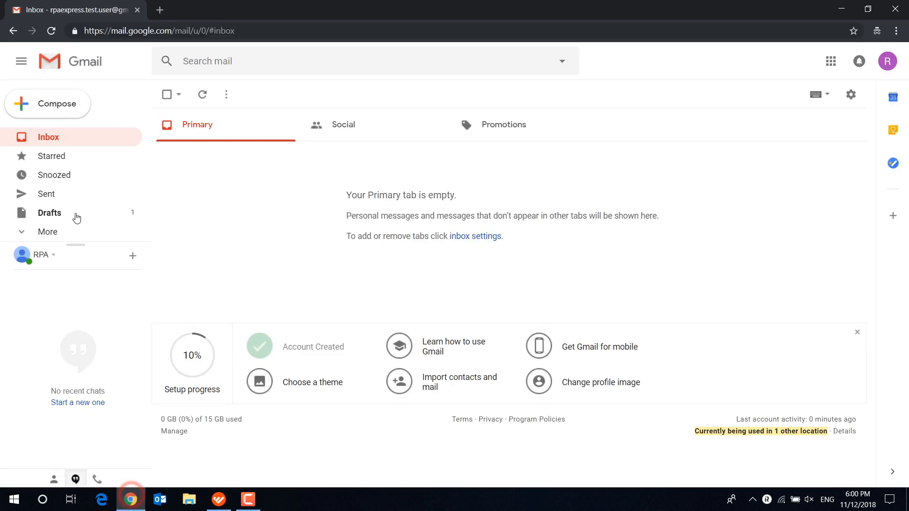
left_click(56, 104)
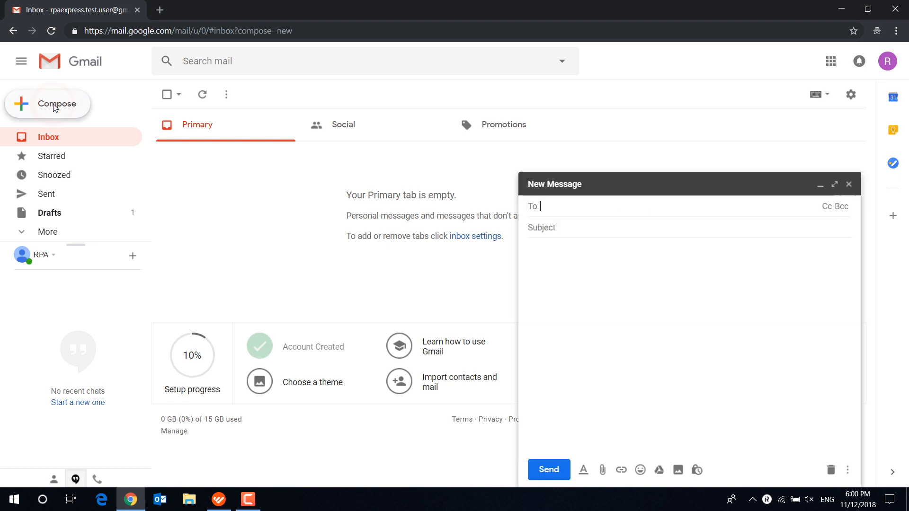
left_click(219, 500)
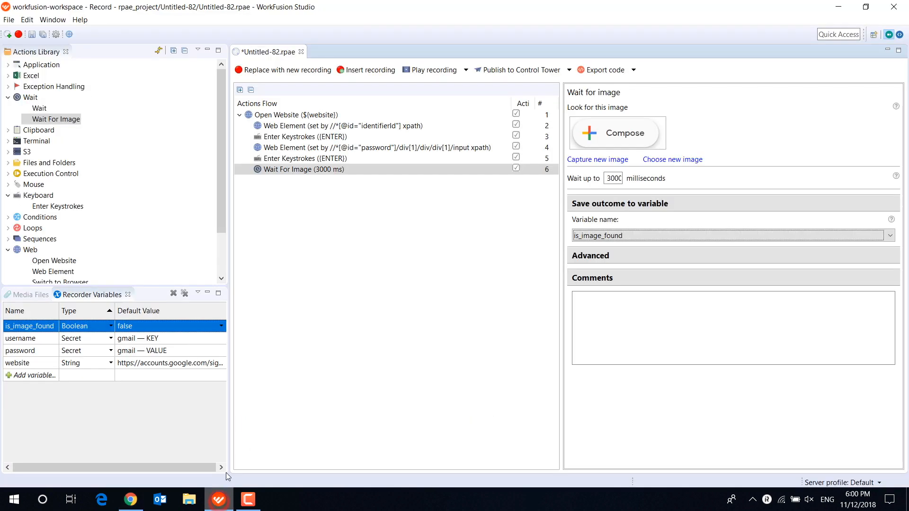
- Add a Mouse Click action after Wait For Image and target it at a captured image of Gmail's Compose button
left_click(8, 185)
left_click_drag(51, 196, 300, 184)
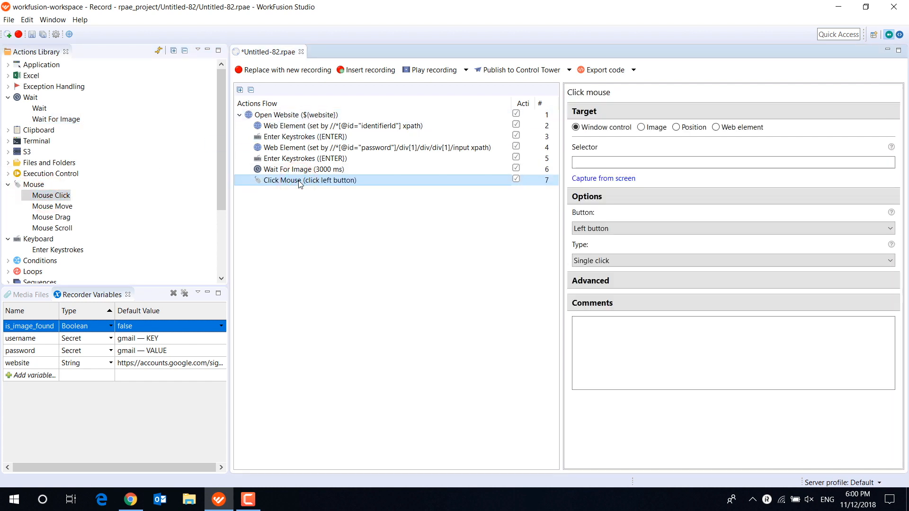
left_click(655, 127)
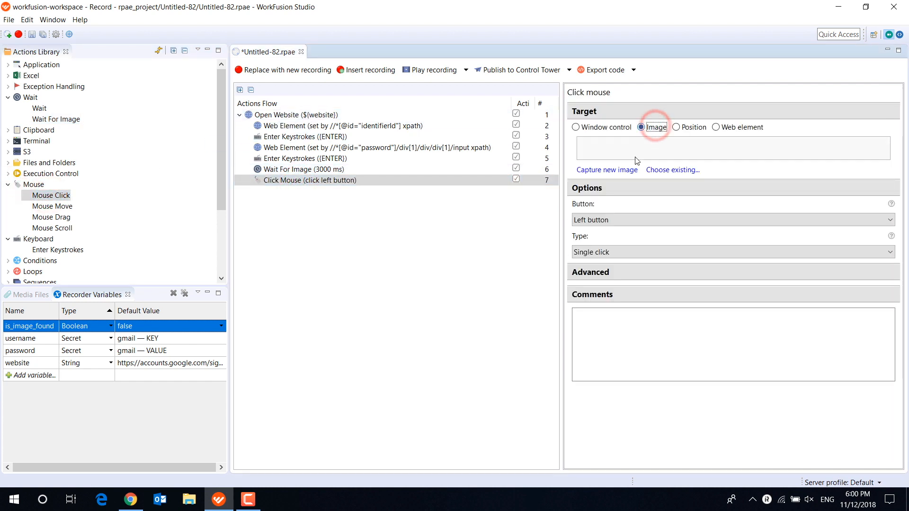
left_click(615, 170)
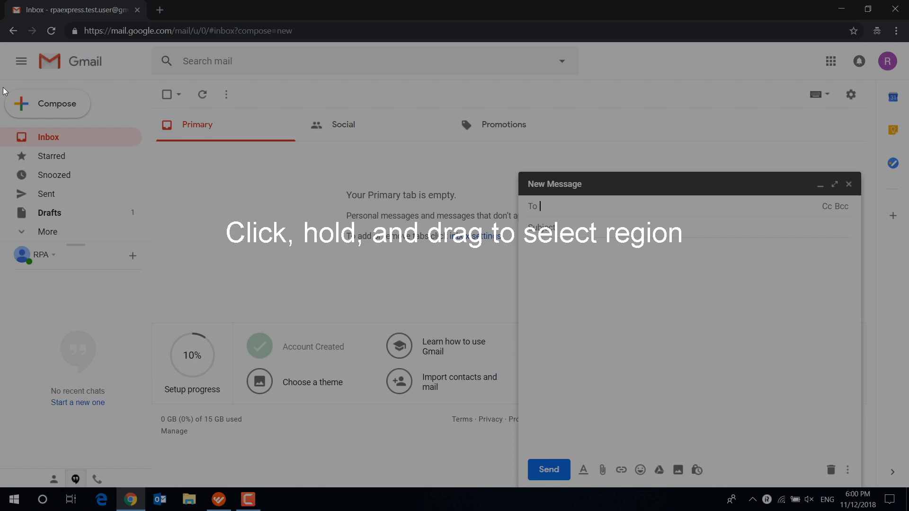
left_click_drag(3, 87, 97, 123)
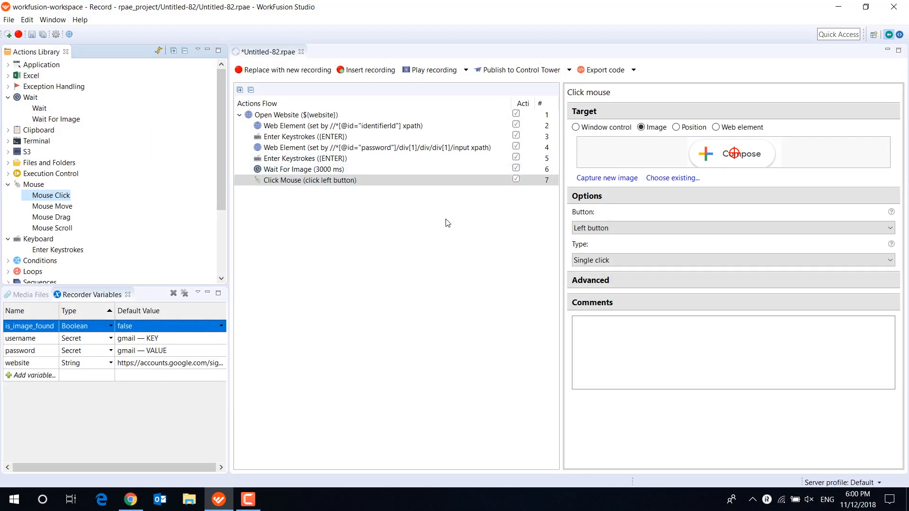
- Create a String recorder variable named recipient and enter the recipient's e-mail address as its default value
left_click(130, 500)
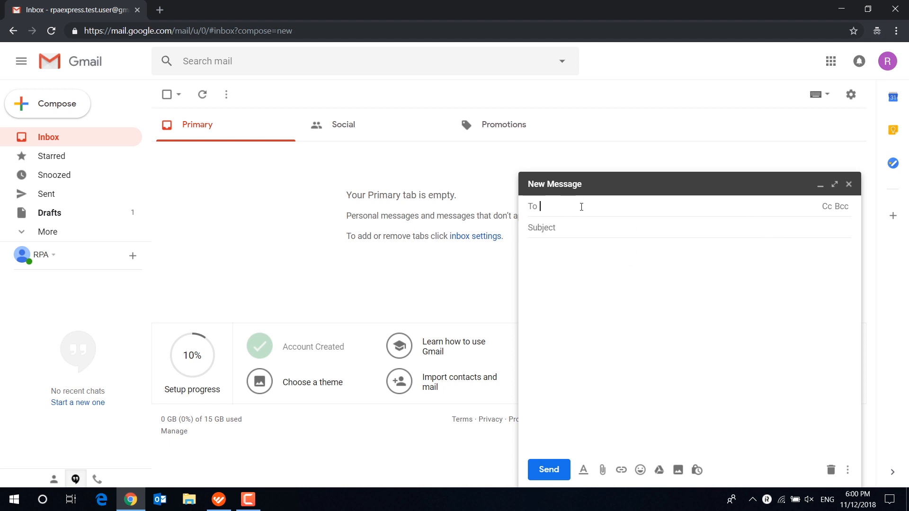
left_click(222, 491)
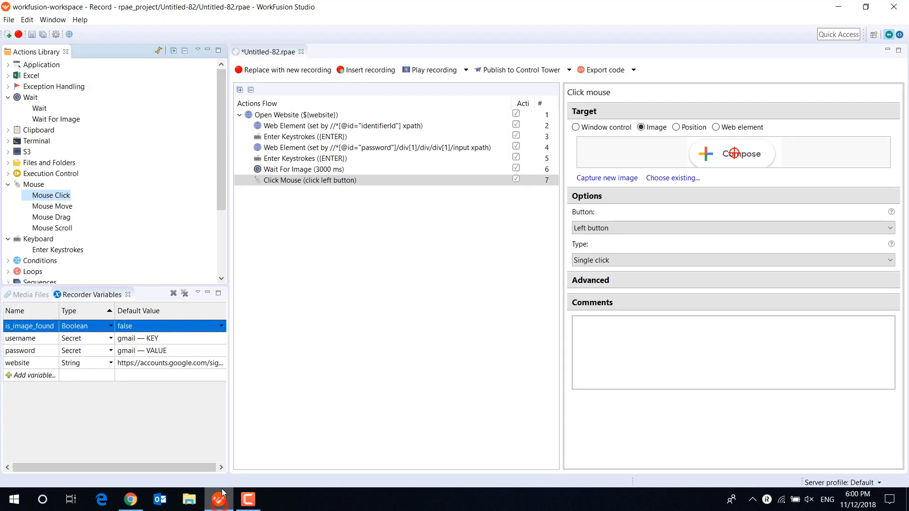
left_click(39, 375)
type("recipient")
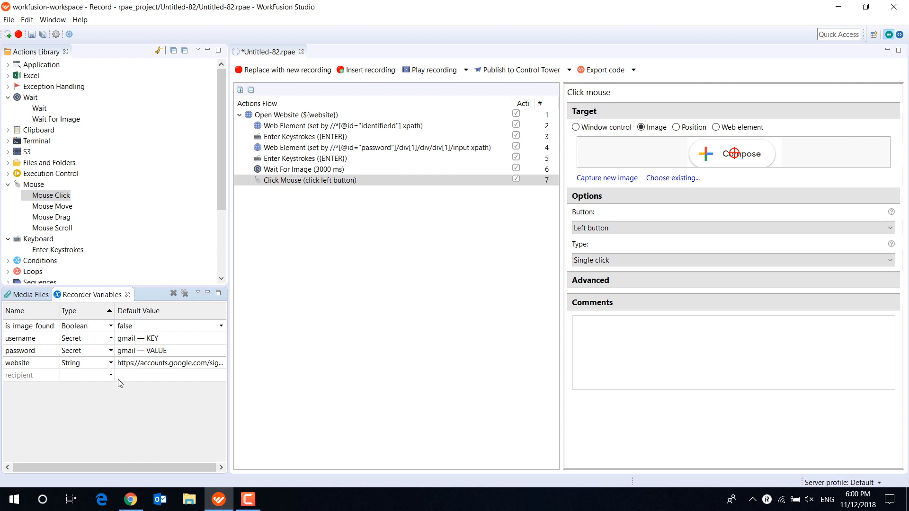
left_click(110, 375)
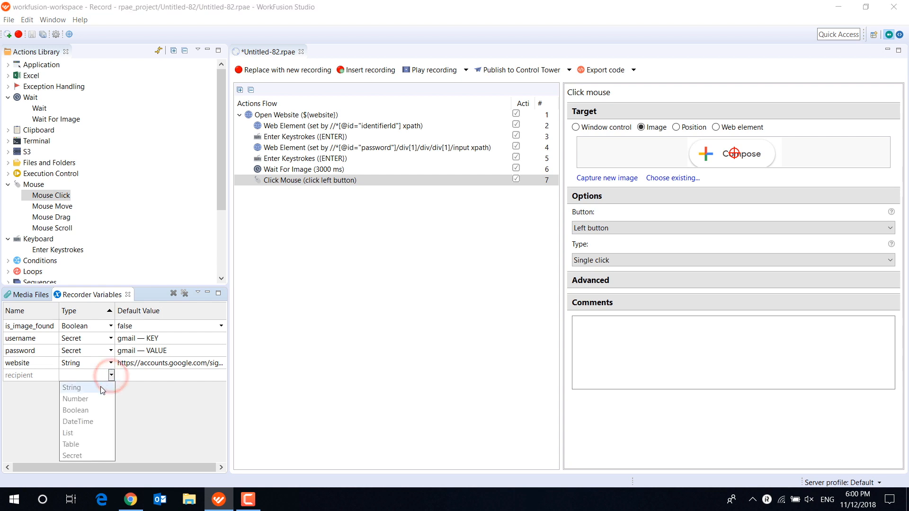
left_click(100, 386)
left_click(130, 376)
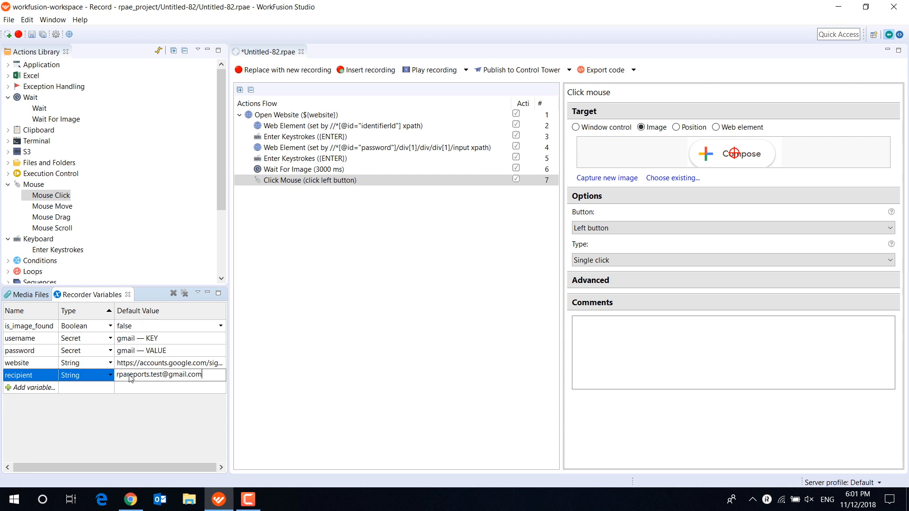
left_click(131, 412)
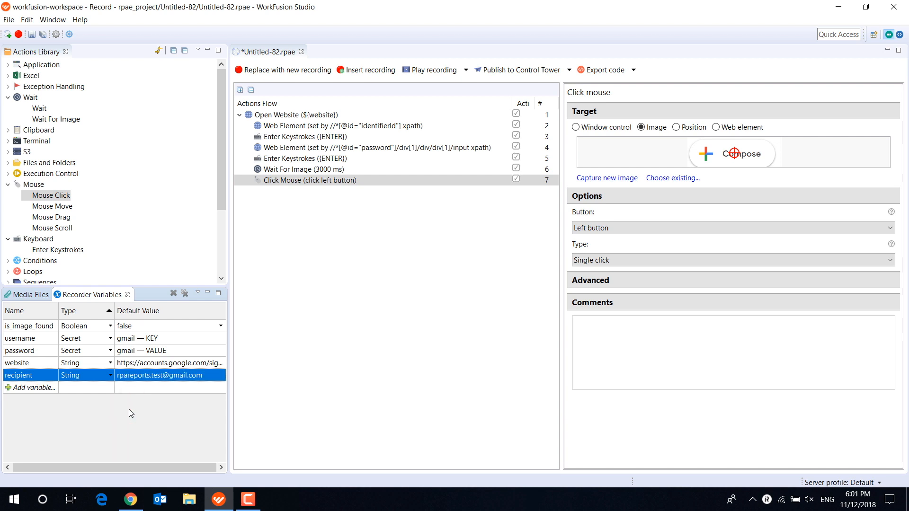
- Add an Enter Keystrokes action at the flow's end that types text from the recipient variable after a 2000 ms wait
left_click_drag(56, 249, 308, 189)
left_click(698, 113)
left_click(662, 163)
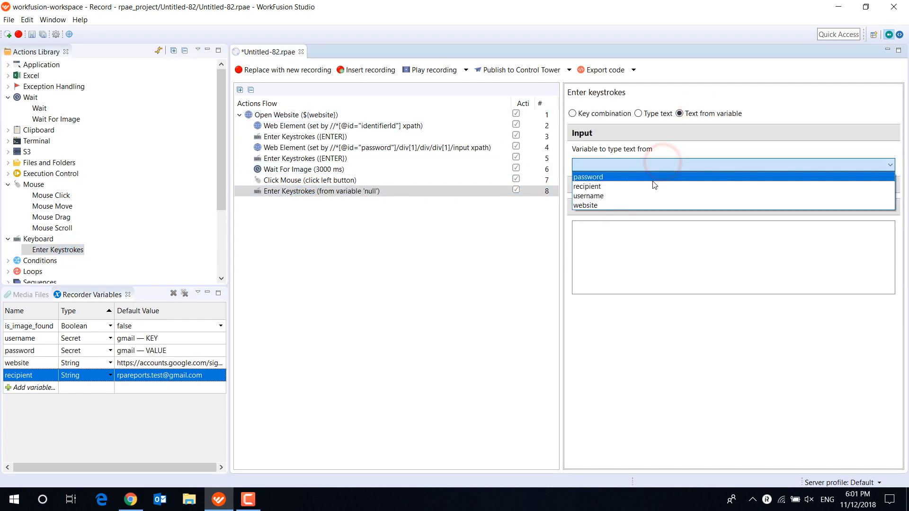
left_click(655, 186)
double_click(598, 203)
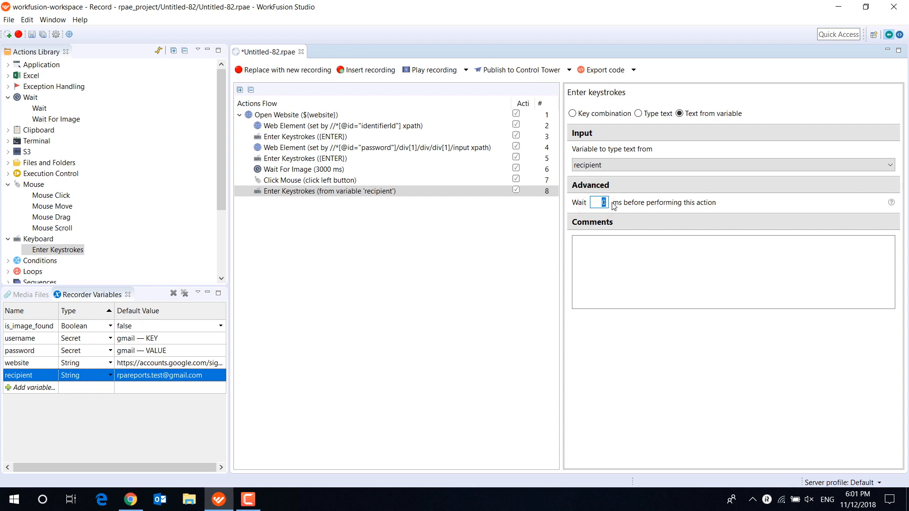
left_click(444, 257)
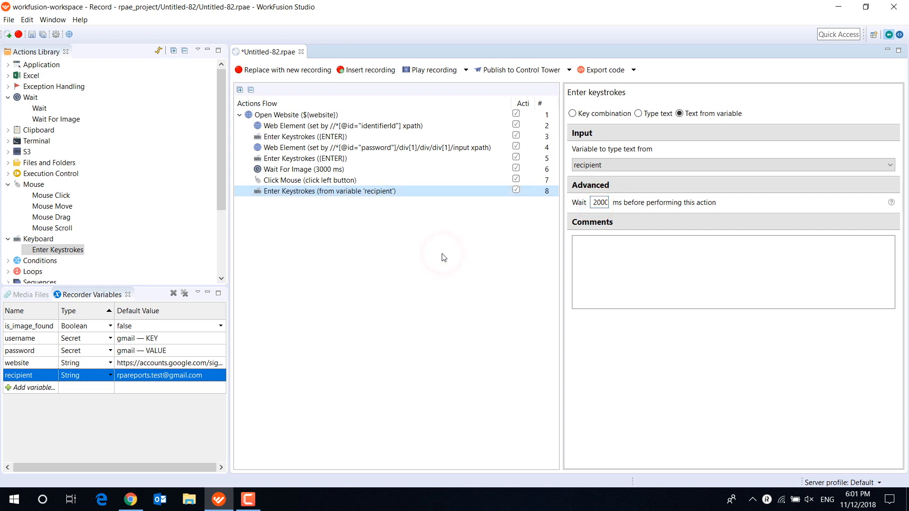
- Play the recording to test the Gmail login, compose and recipient entry flow
left_click(434, 72)
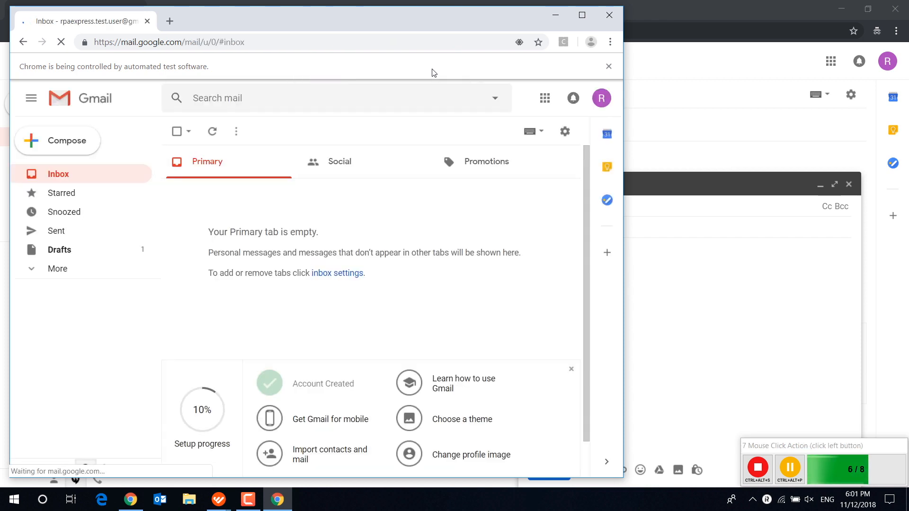
left_click(61, 144)
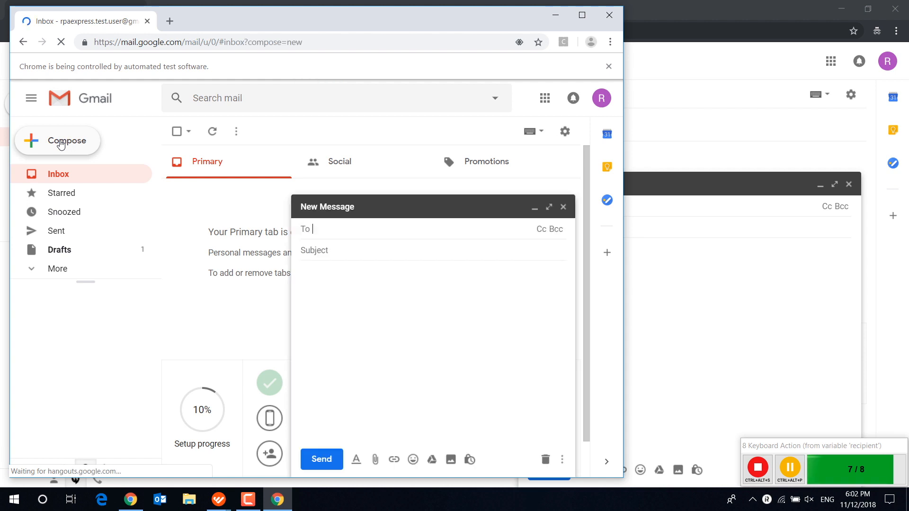
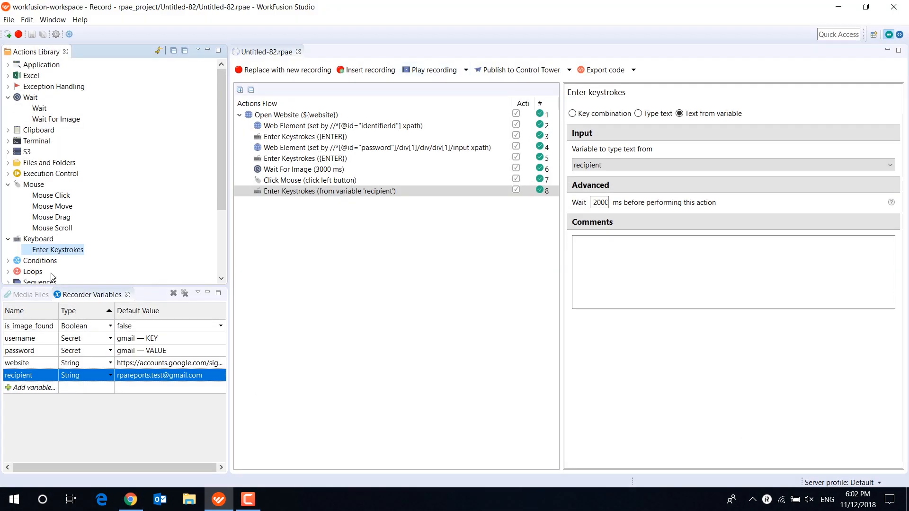
- Check the fields of Gmail's new message in Chrome, then in WorkFusion Studio add two {TAB} Enter Keystrokes actions at the flow's end
left_click(131, 500)
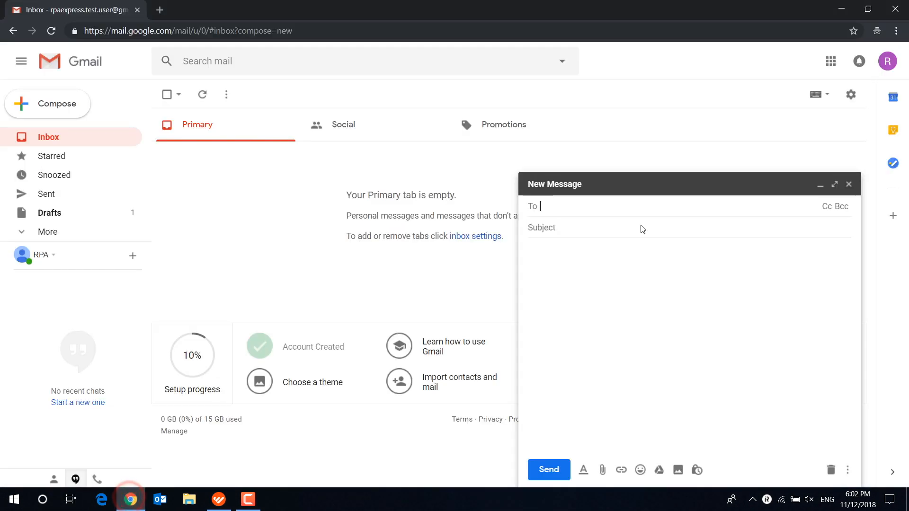
left_click(560, 231)
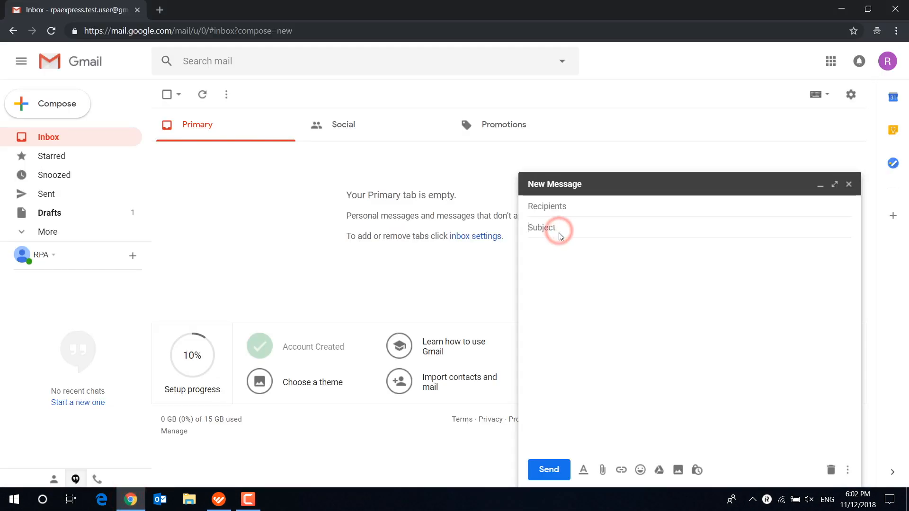
left_click(219, 500)
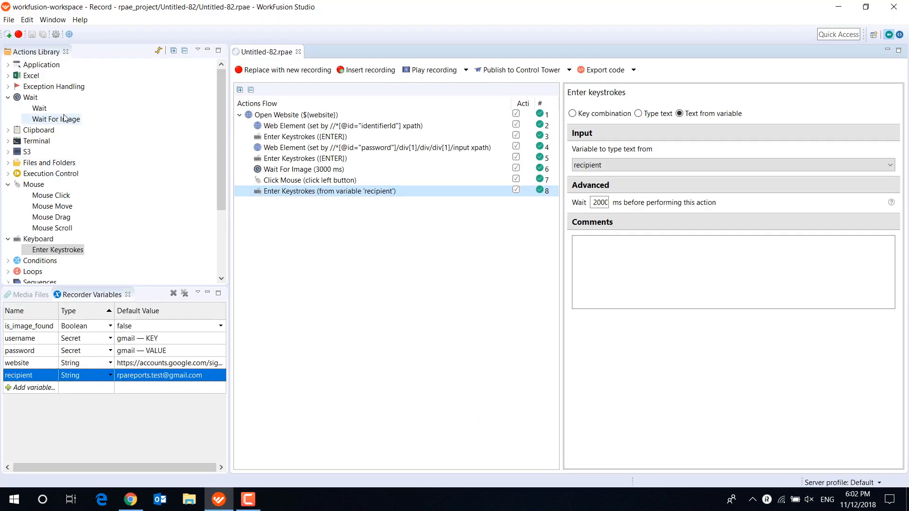
left_click_drag(54, 255, 327, 200)
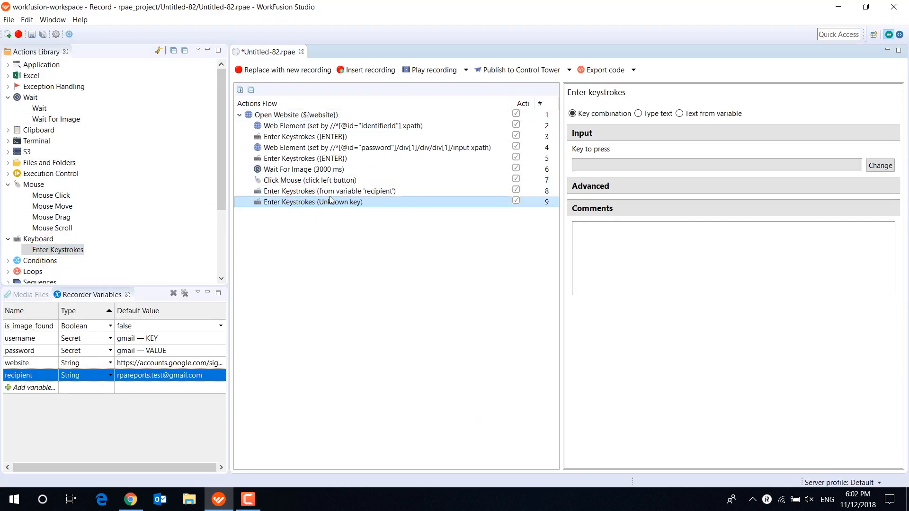
left_click(880, 165)
key("Tab")
left_click(459, 268)
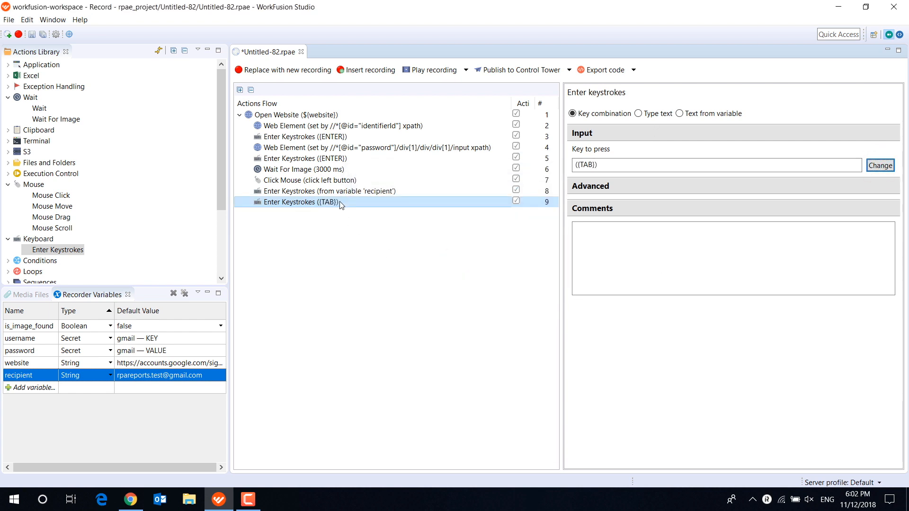
left_click_drag(341, 202, 338, 212)
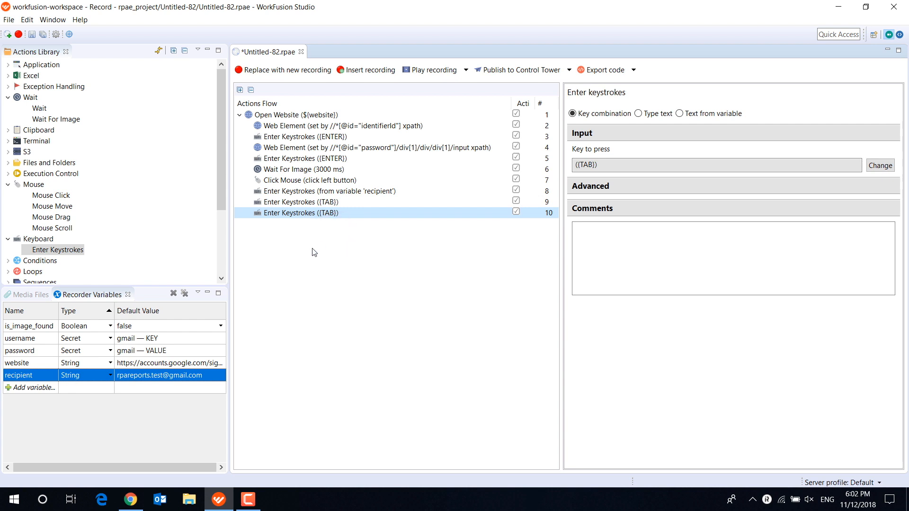
- Create a String recorder variable named subject with the default value "Testing the bot"
left_click(42, 389)
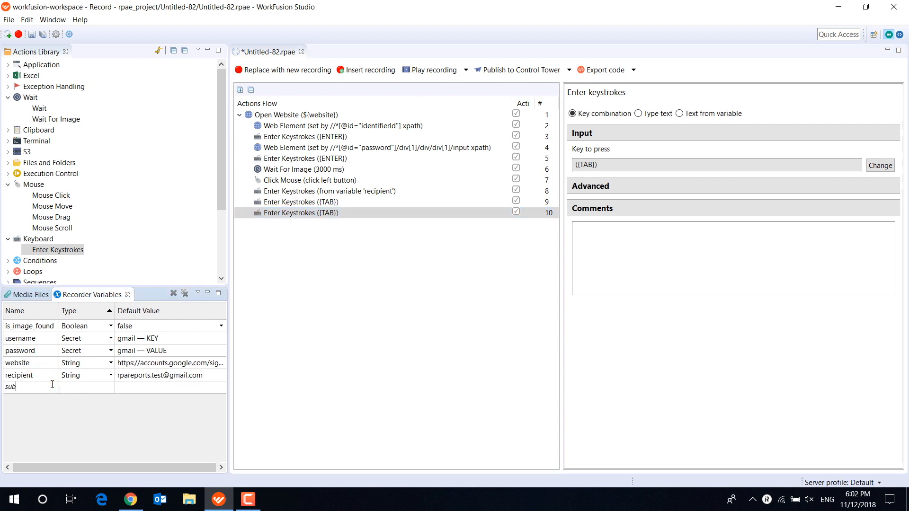
left_click(111, 389)
left_click(100, 400)
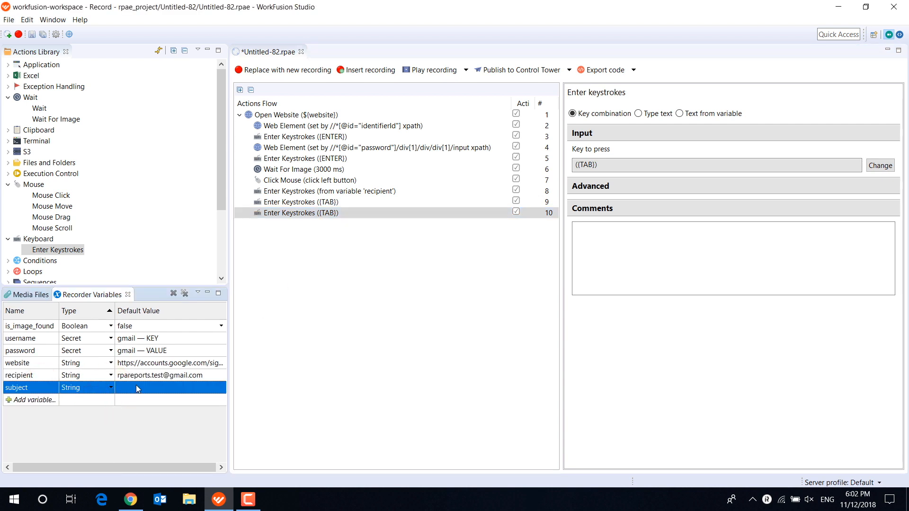
left_click(135, 385)
type("Testing th")
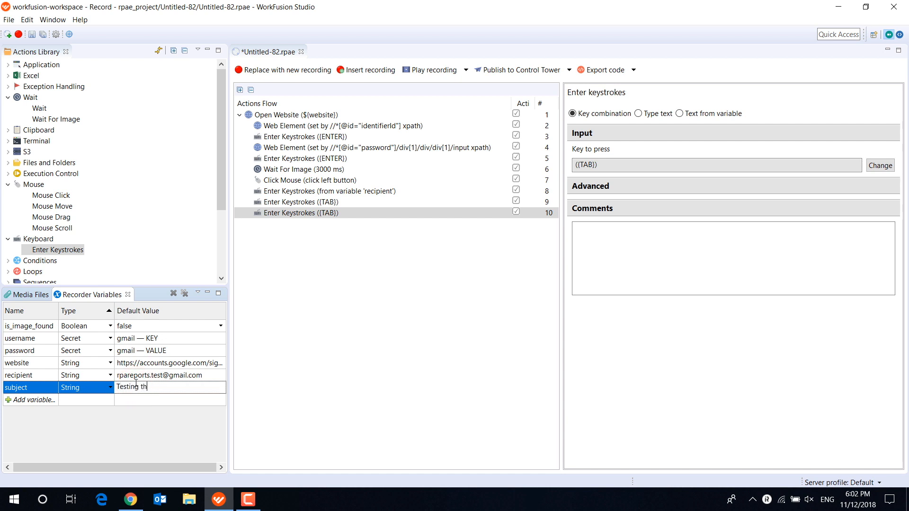
type("e bot")
key("Return")
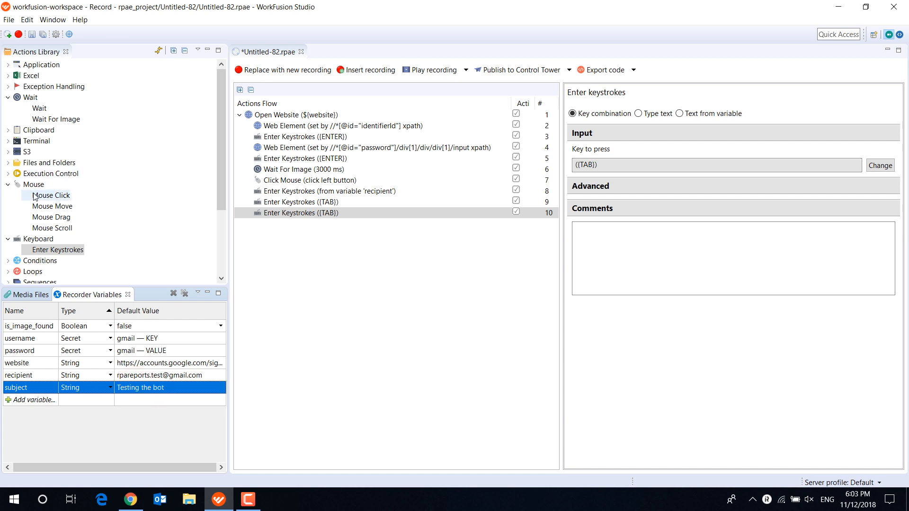
- Add an Enter Keystrokes action after the second {TAB} action that types text from the subject variable
left_click_drag(55, 249, 308, 232)
left_click(306, 225)
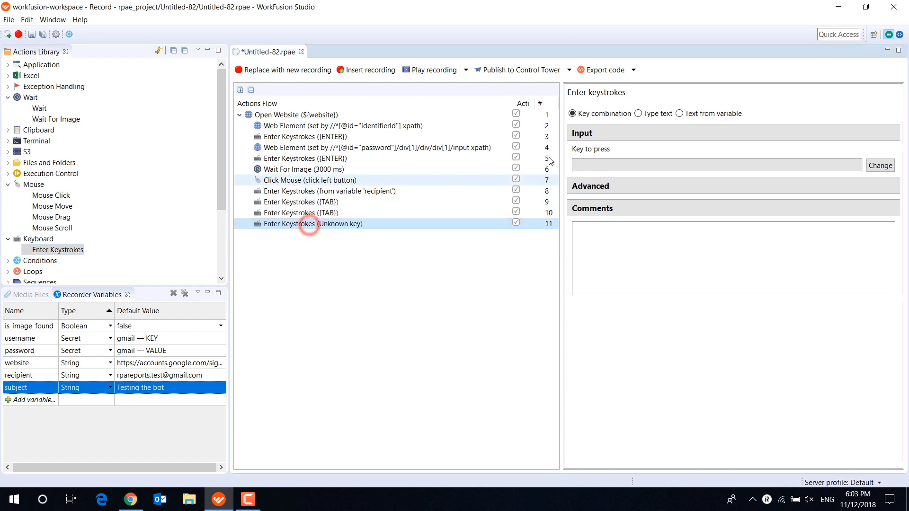
left_click(704, 113)
left_click(733, 164)
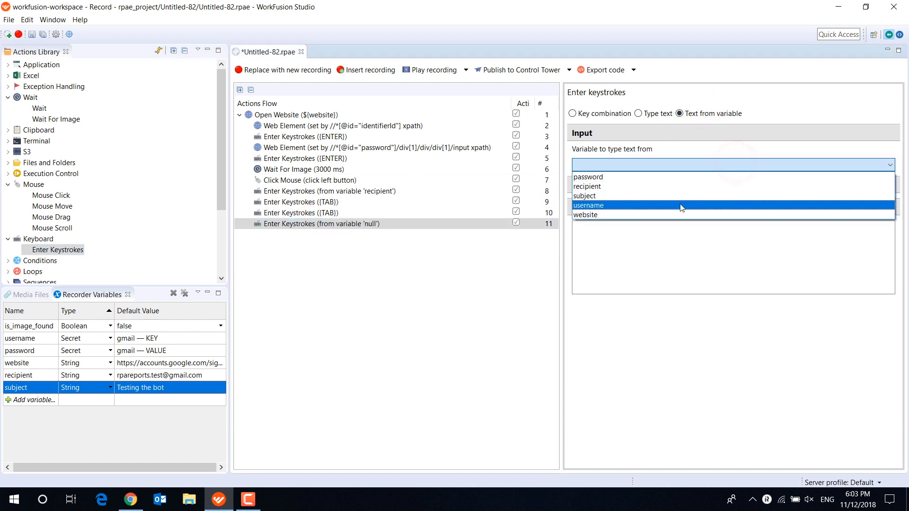
left_click(677, 202)
- Duplicate the {TAB} keystroke action after the subject action, checking the new message layout in Chrome and returning to WorkFusion Studio
left_click(312, 214)
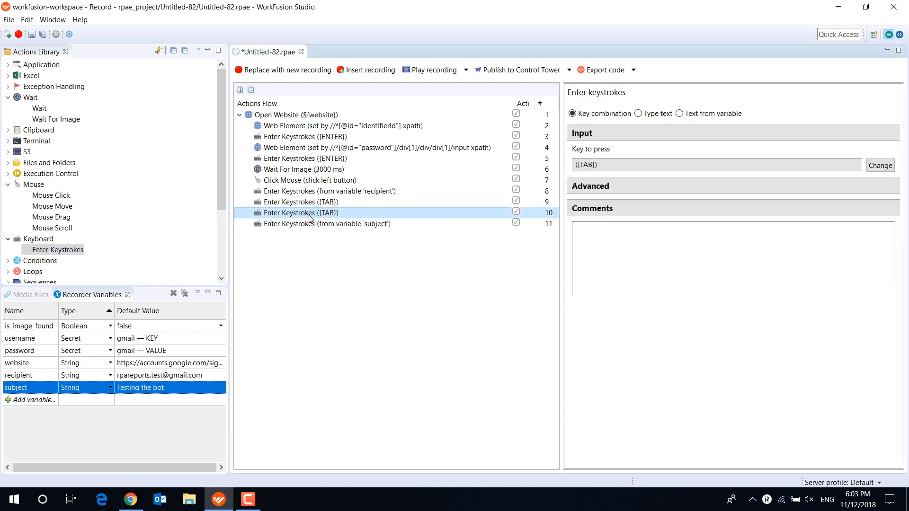
left_click(130, 500)
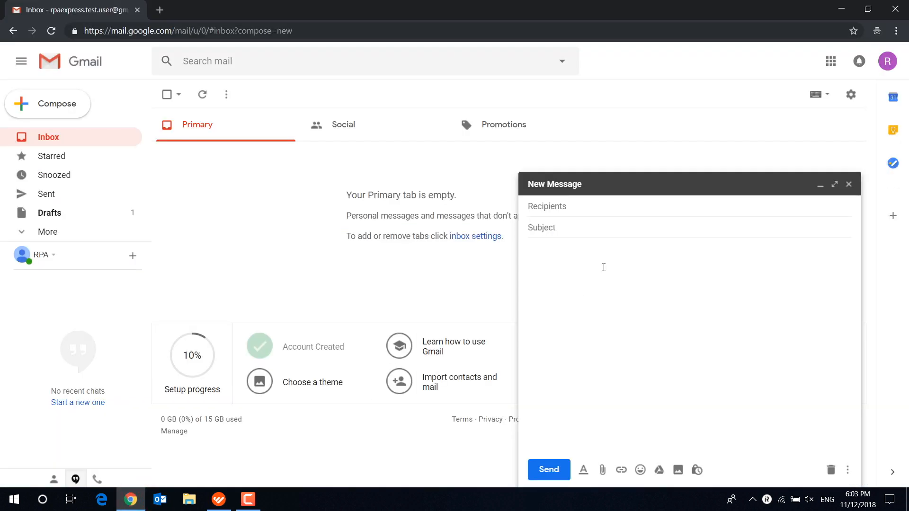
left_click(219, 500)
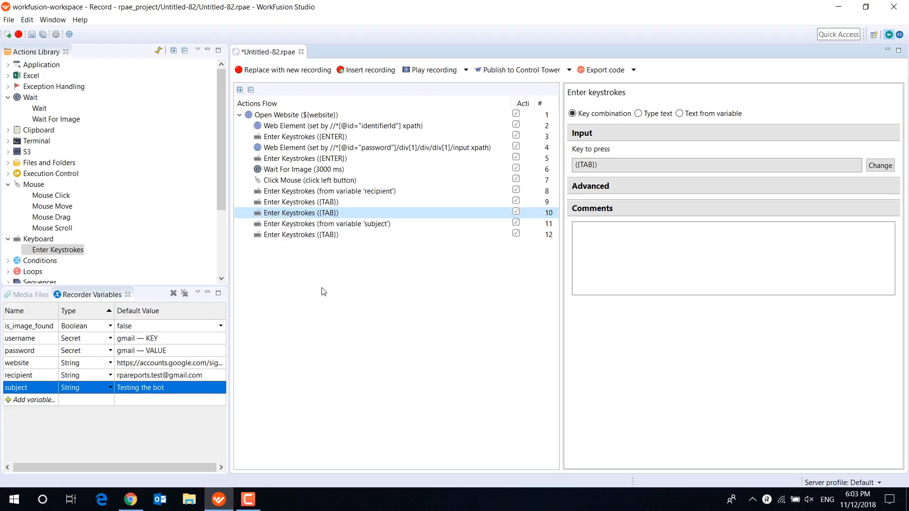
- Create a String recorder variable named letter with the default value "Hello! This email is written by bot."
left_click(53, 401)
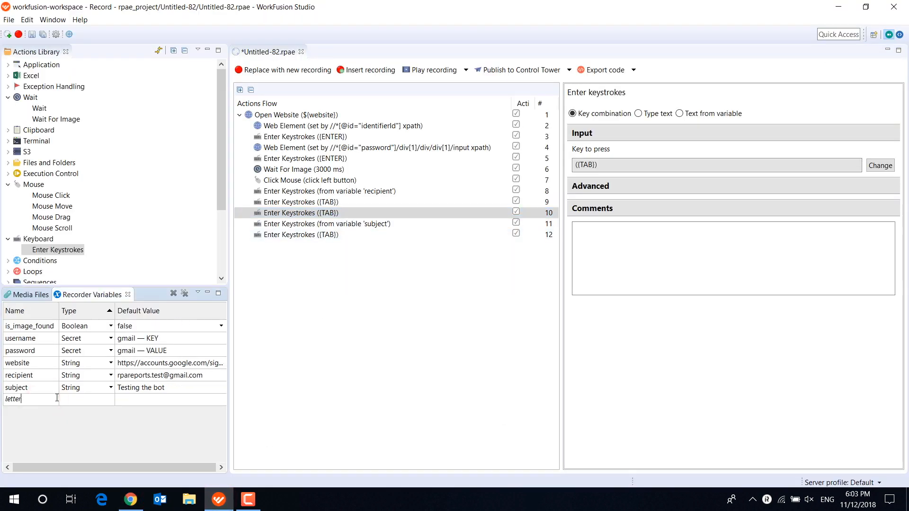
left_click(111, 399)
left_click(102, 413)
left_click(135, 400)
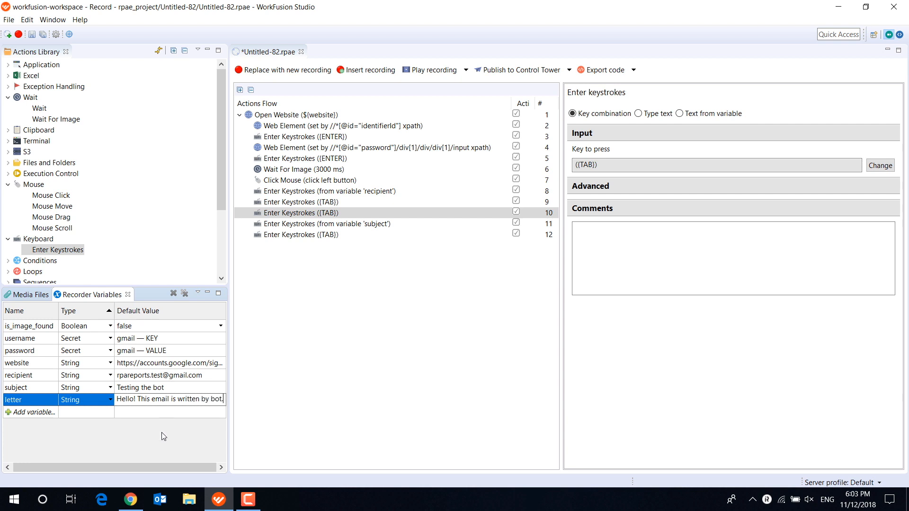
left_click(154, 443)
- Add an Enter Keystrokes action typing text from the letter variable, followed by a copy of the {ENTER} keystroke action
double_click(58, 249)
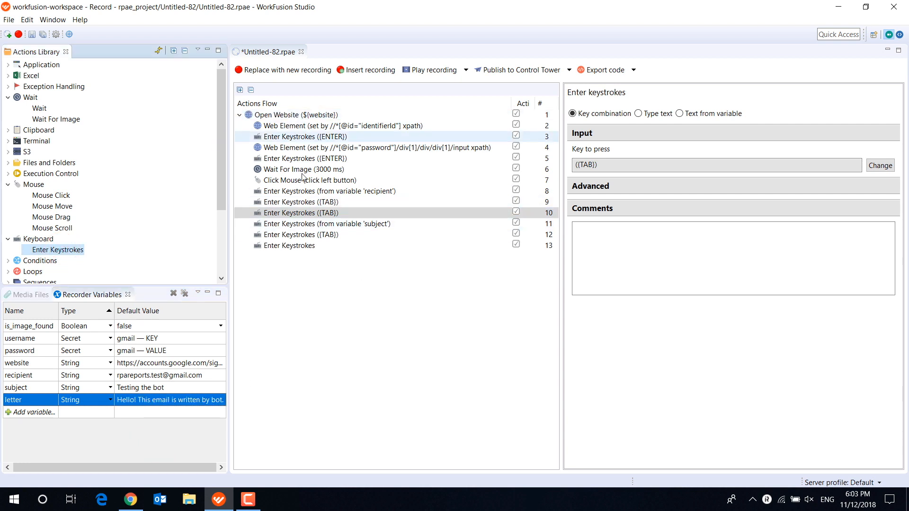
left_click(316, 246)
left_click(705, 113)
left_click(756, 165)
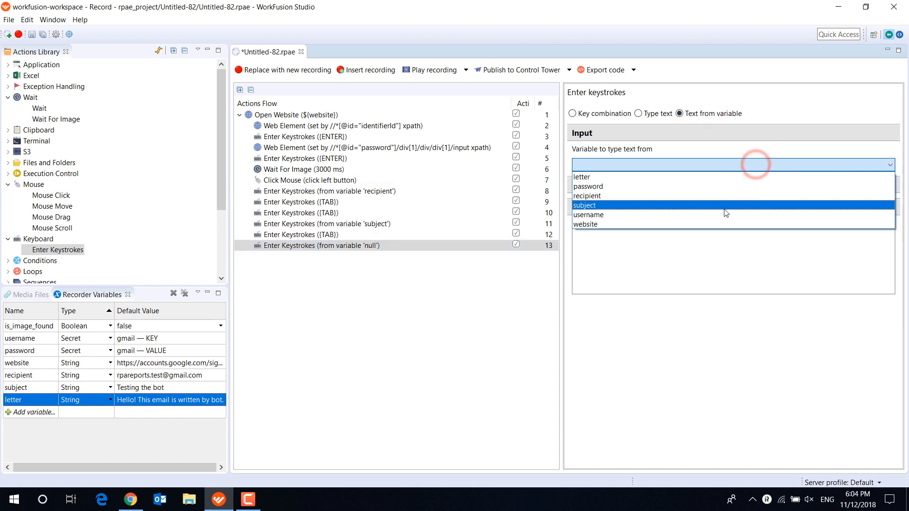
left_click(678, 176)
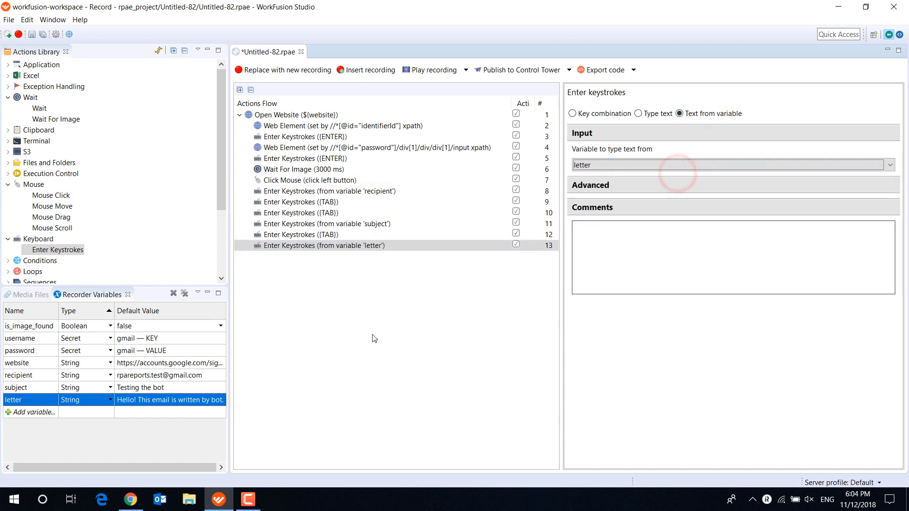
left_click(337, 160)
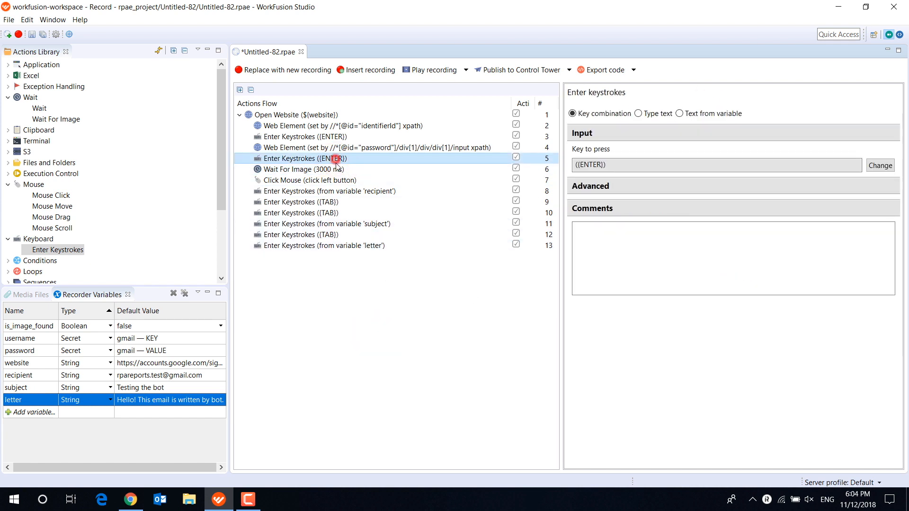
left_click_drag(336, 159, 336, 257)
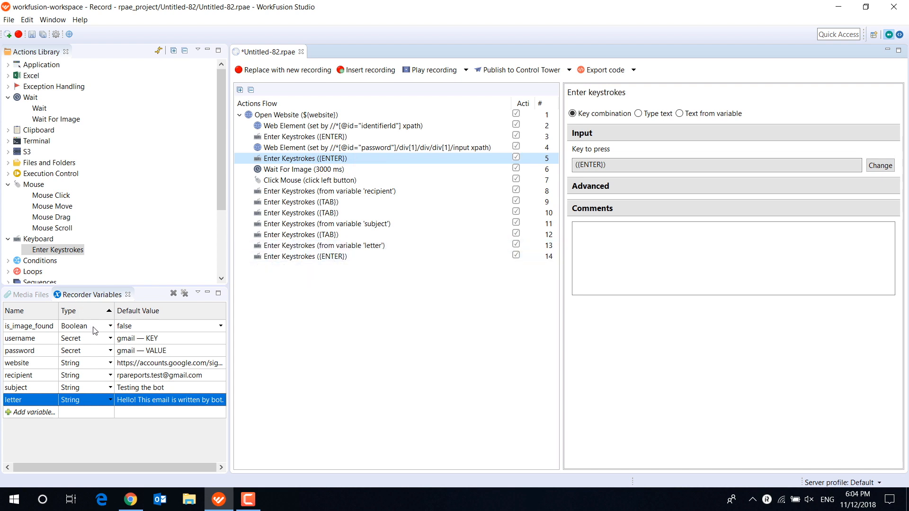
- Create a recorder variable named date_info of type DateTime
left_click(32, 413)
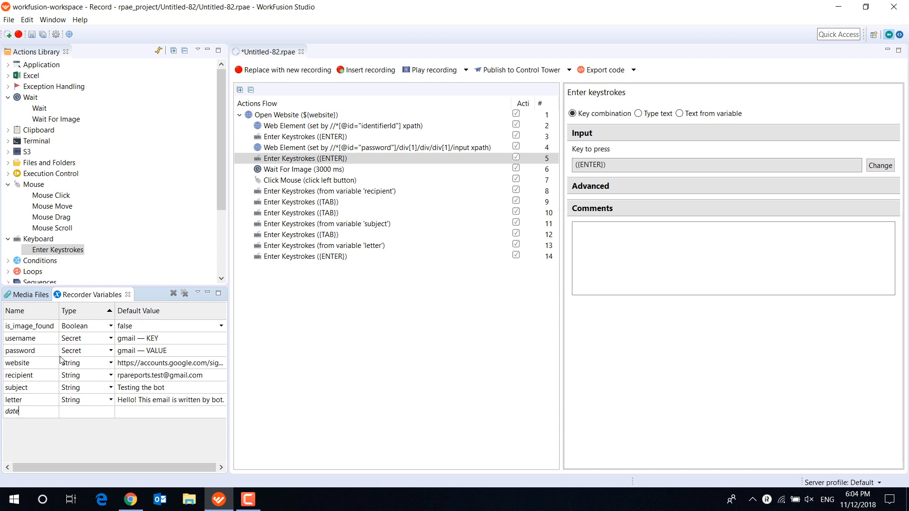
left_click(108, 412)
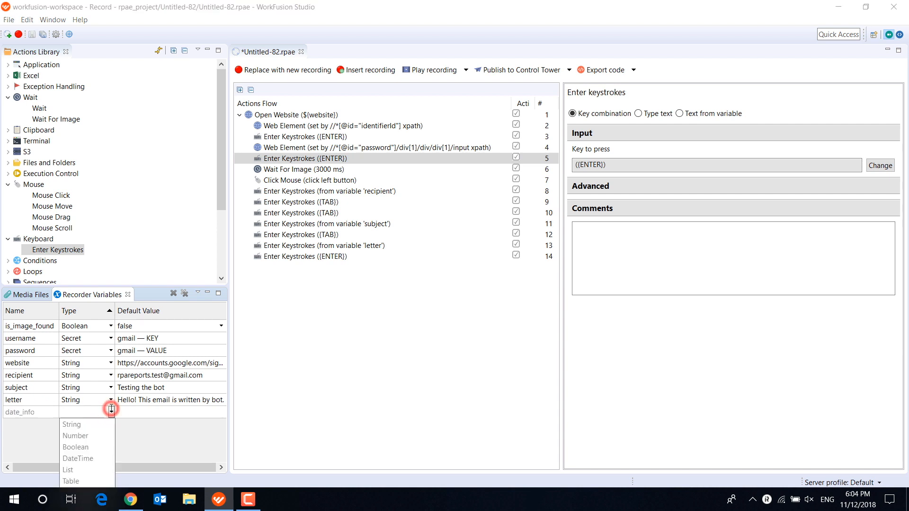
left_click(95, 457)
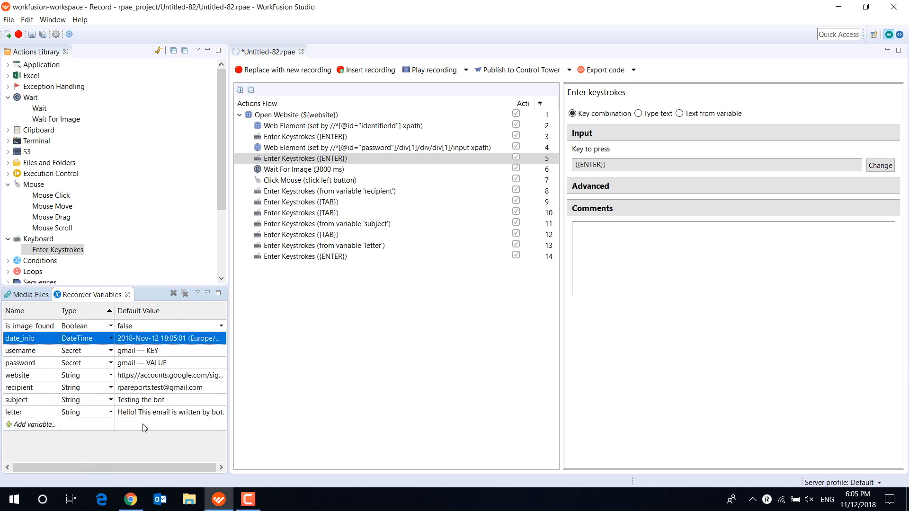
- Add a Constant Value action at the end of the flow that sets date_info to the current date (now)
scroll(52, 218, "down", 3)
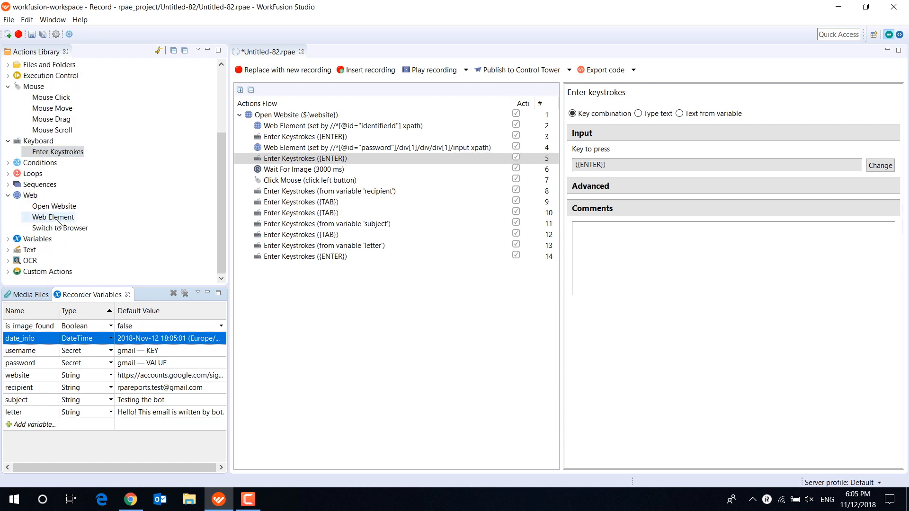
left_click(8, 238)
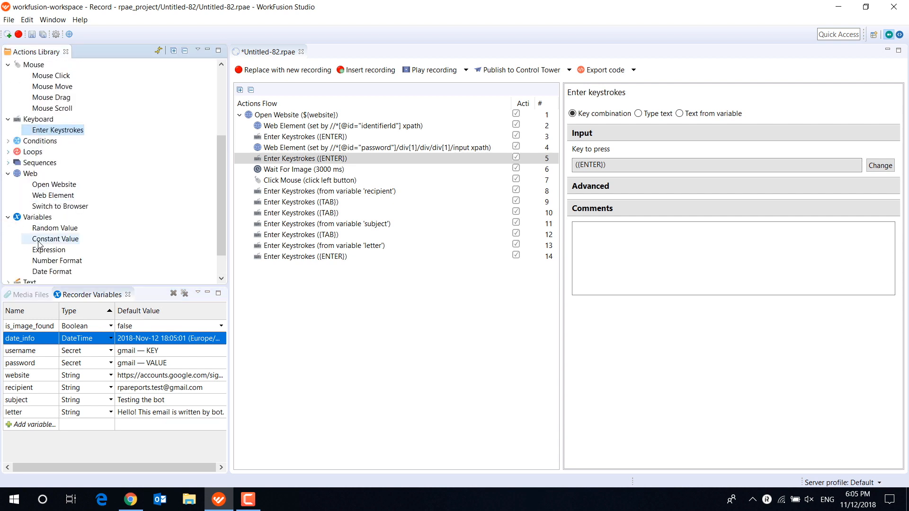
left_click_drag(49, 239, 303, 271)
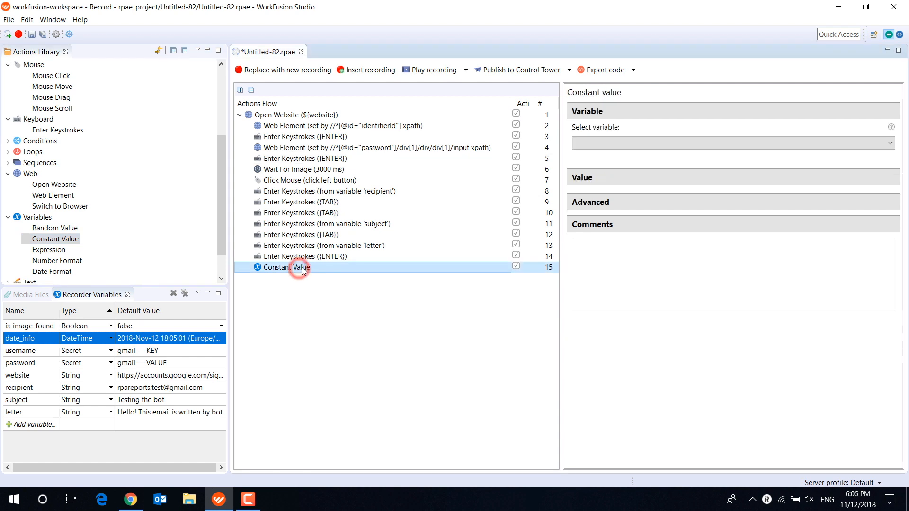
left_click(595, 143)
left_click(597, 154)
left_click(601, 227)
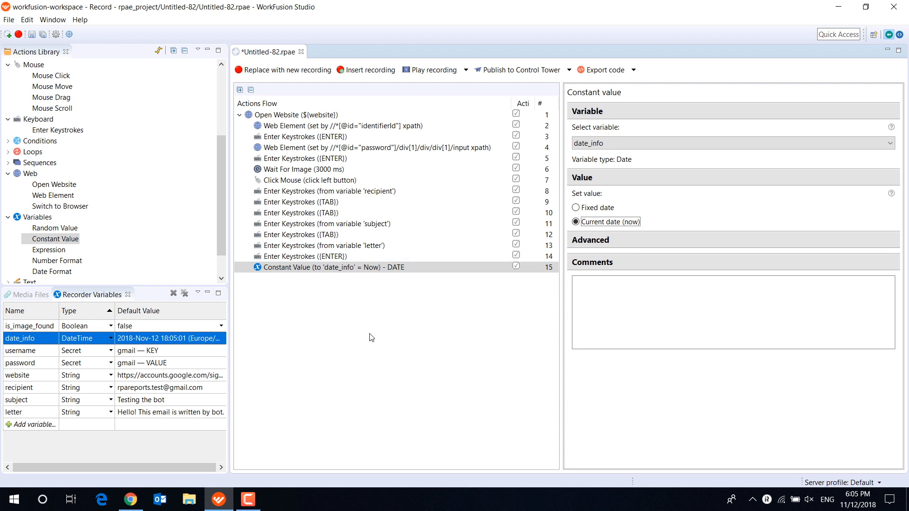
- Add a Date Format action after the Constant Value action that converts a date to a string, with date_info as input
left_click_drag(52, 271, 305, 283)
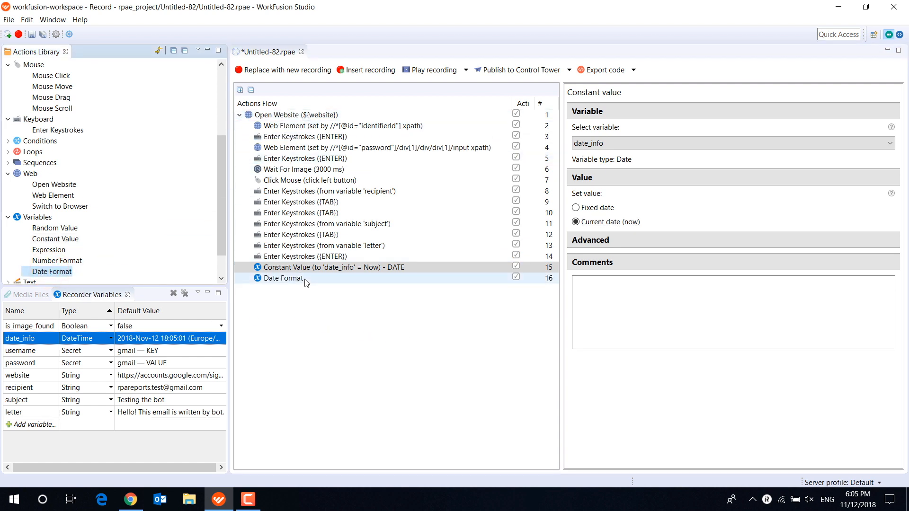
left_click(305, 280)
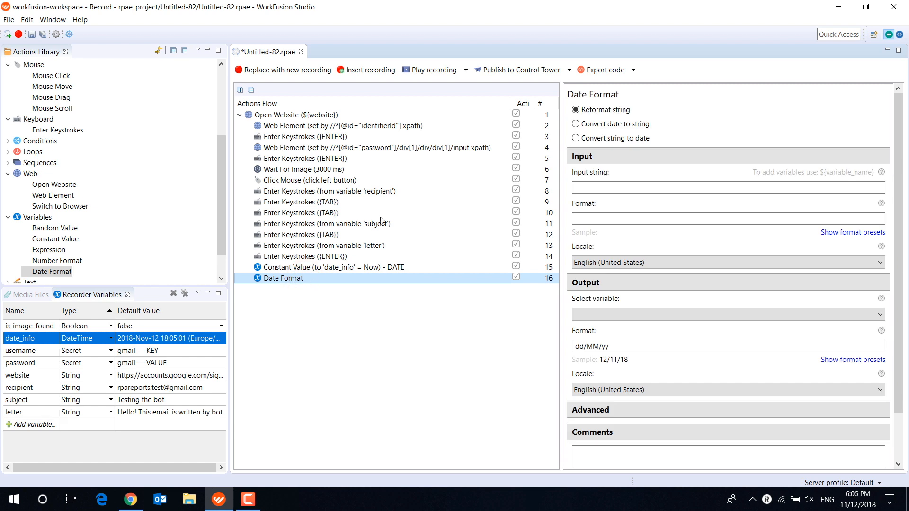
left_click(630, 123)
left_click(606, 188)
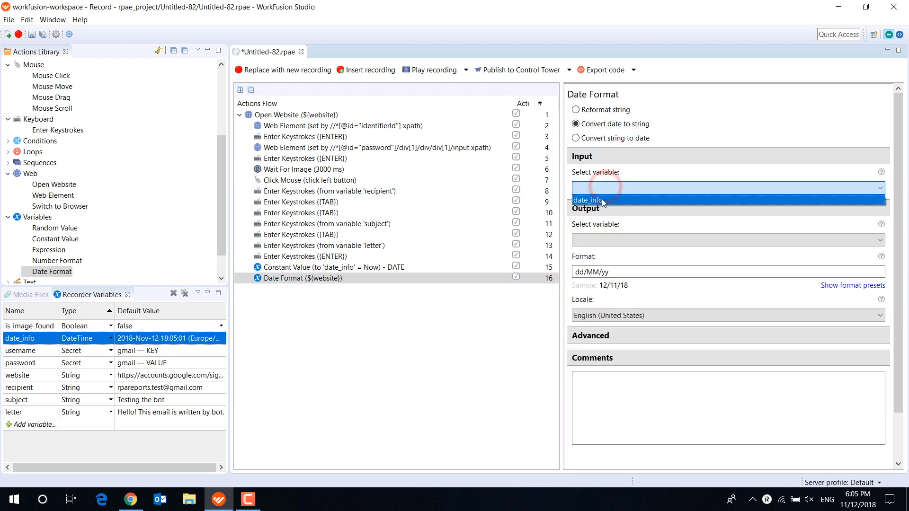
left_click(602, 201)
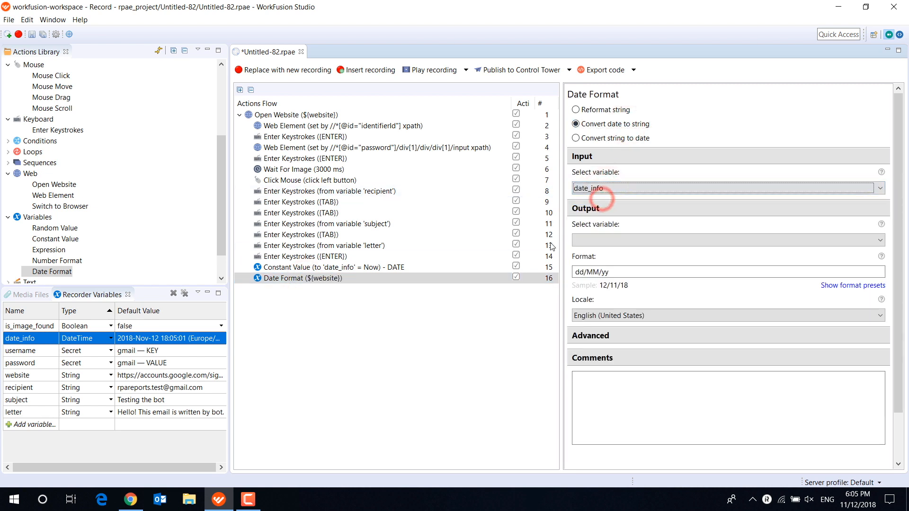
- Create a String recorder variable named date_string without a default value
left_click(31, 426)
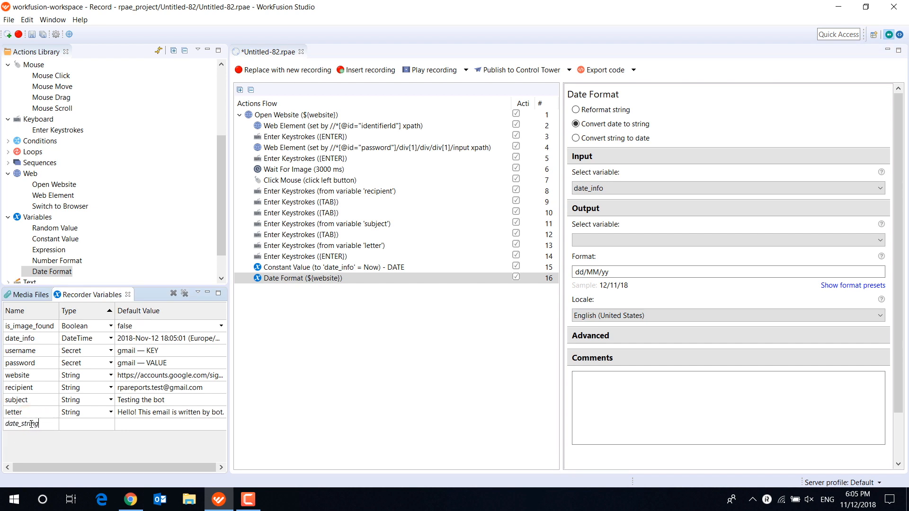
left_click(112, 426)
left_click(76, 435)
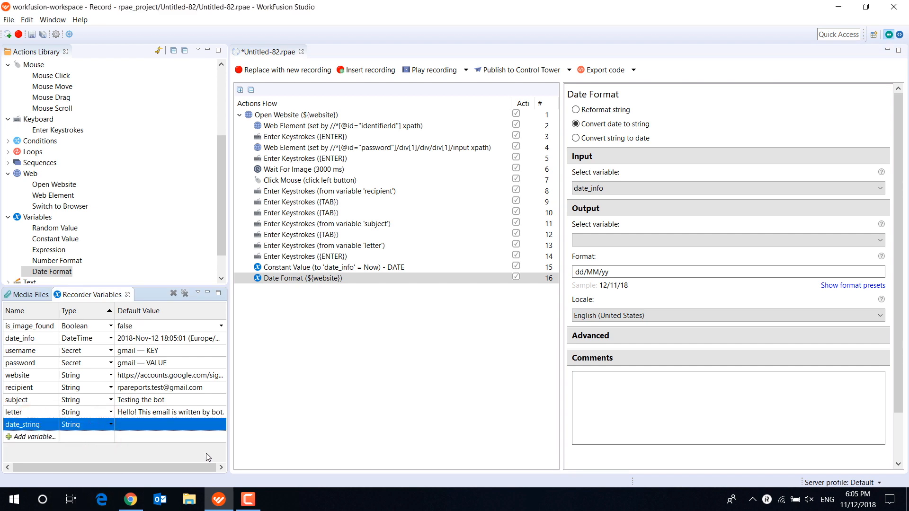
- Set the Date Format action's output variable to date_string and its output format to the preset "EEEE, MMMM dd, yyy, h:mm:ss a"
left_click(587, 240)
left_click(590, 252)
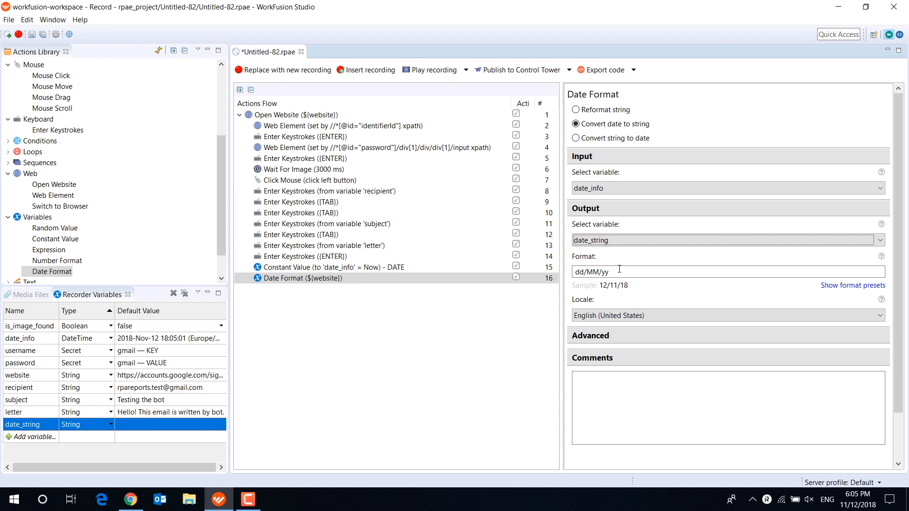
left_click(848, 287)
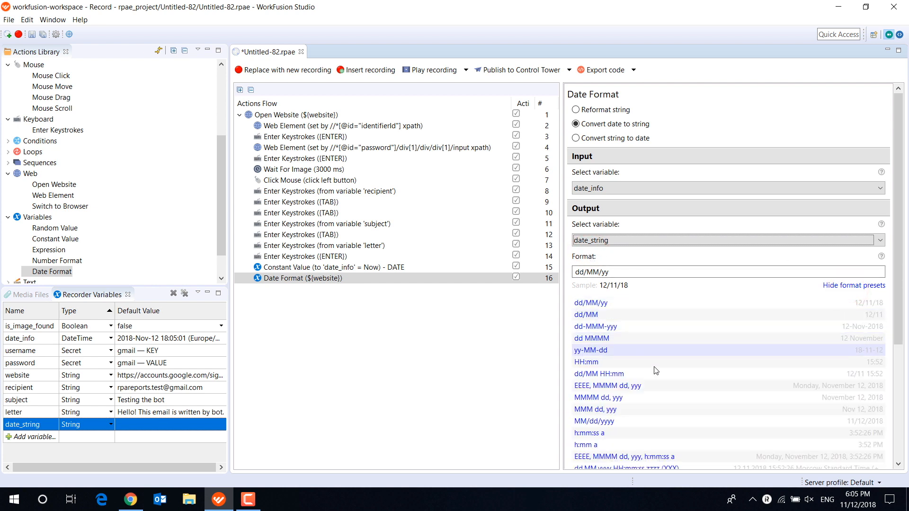
scroll(650, 374, "down", 3)
left_click(632, 343)
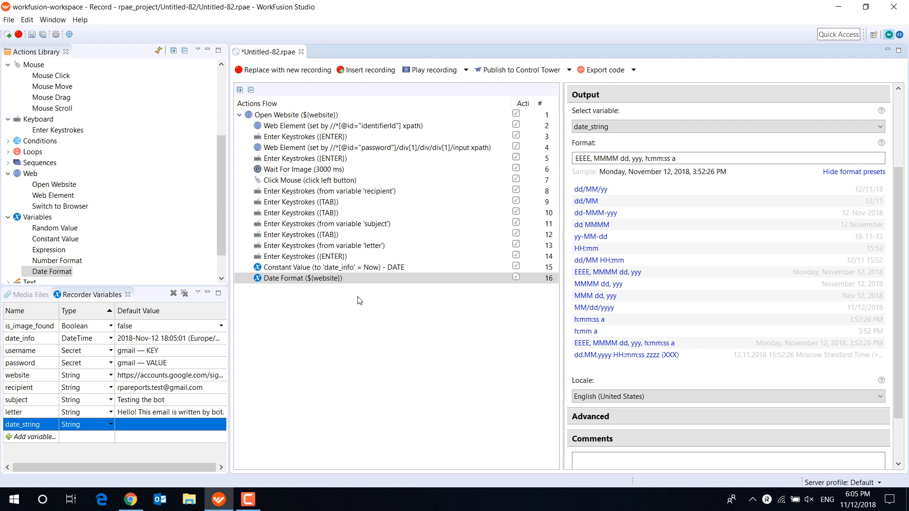
- Add an Enter Keystrokes action at the end of the flow that types text from the date_string variable
left_click_drag(58, 129, 284, 290)
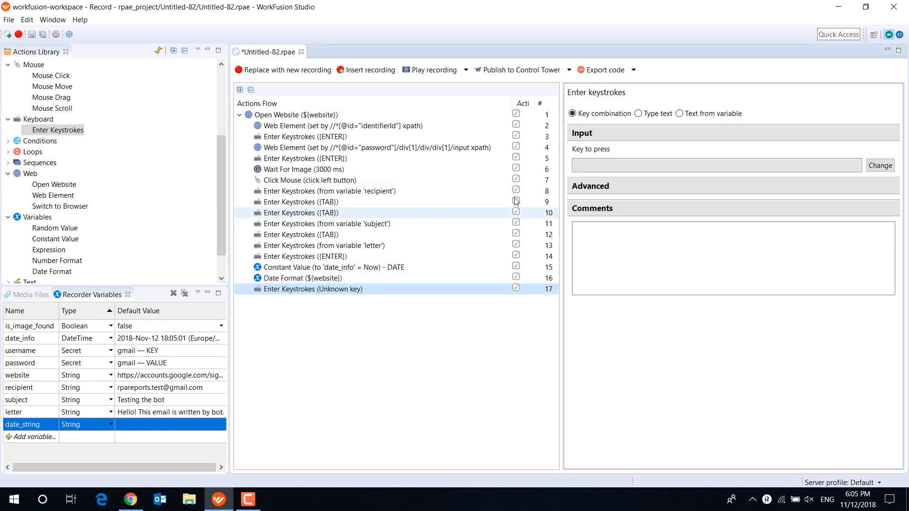
left_click(706, 116)
left_click(862, 165)
left_click(757, 177)
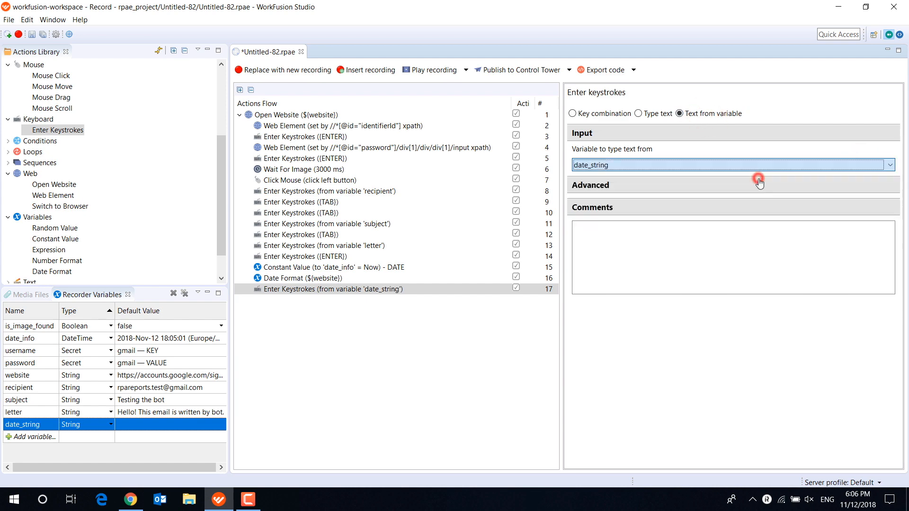
- Check the Gmail message layout in Chrome, then append copies of the {TAB} and {ENTER} keystroke actions in WorkFusion Studio
left_click(141, 508)
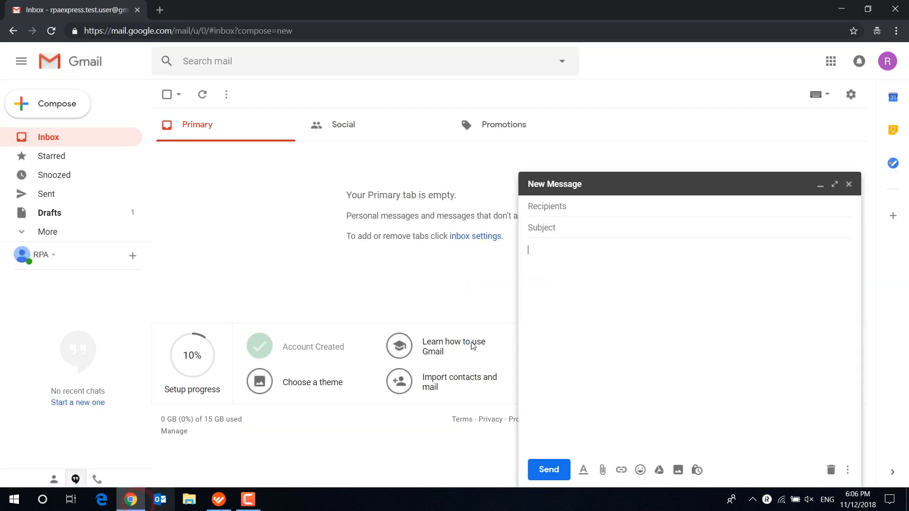
left_click(219, 499)
left_click(333, 235)
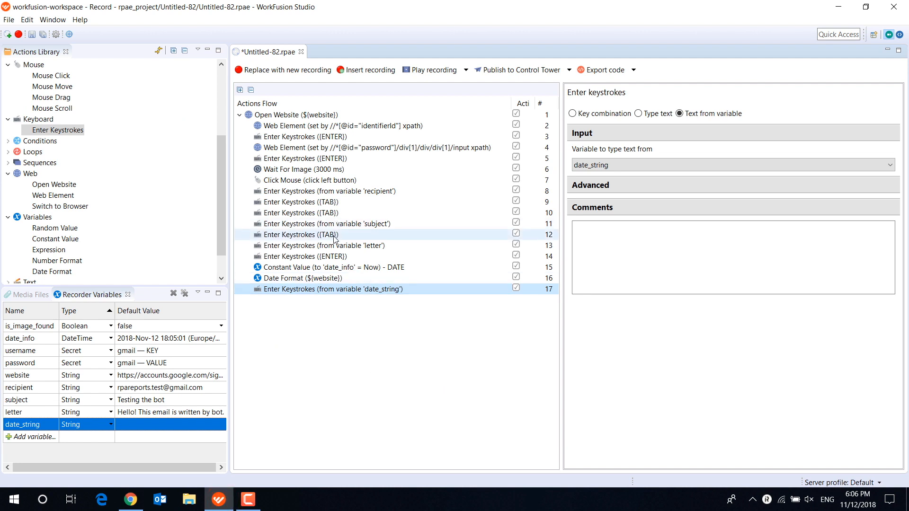
left_click_drag(332, 234, 337, 297)
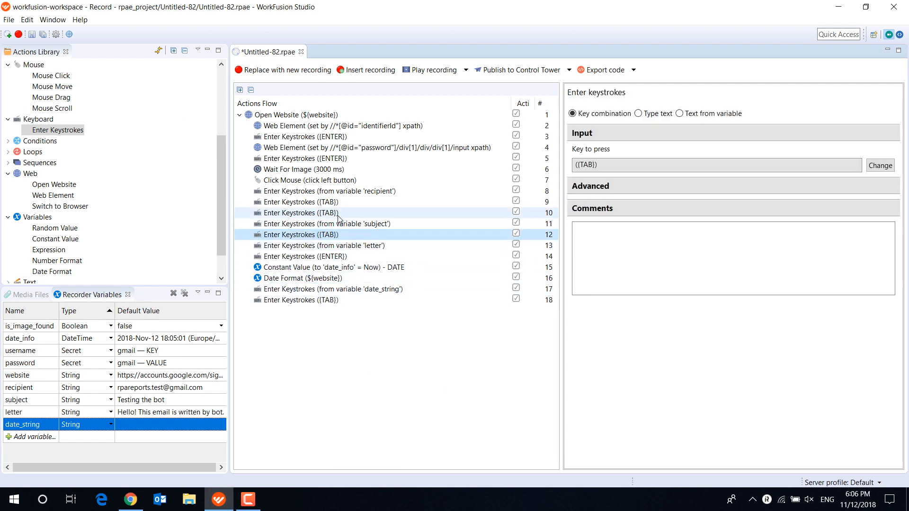
left_click_drag(343, 137, 351, 313)
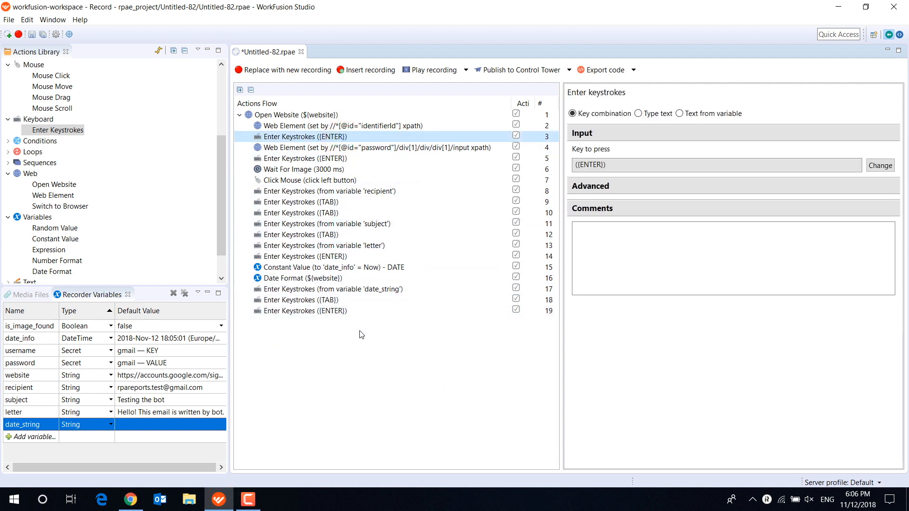
- Add a Wait action at the end of the flow that pauses script execution for 3000 milliseconds
scroll(108, 191, "up", 4)
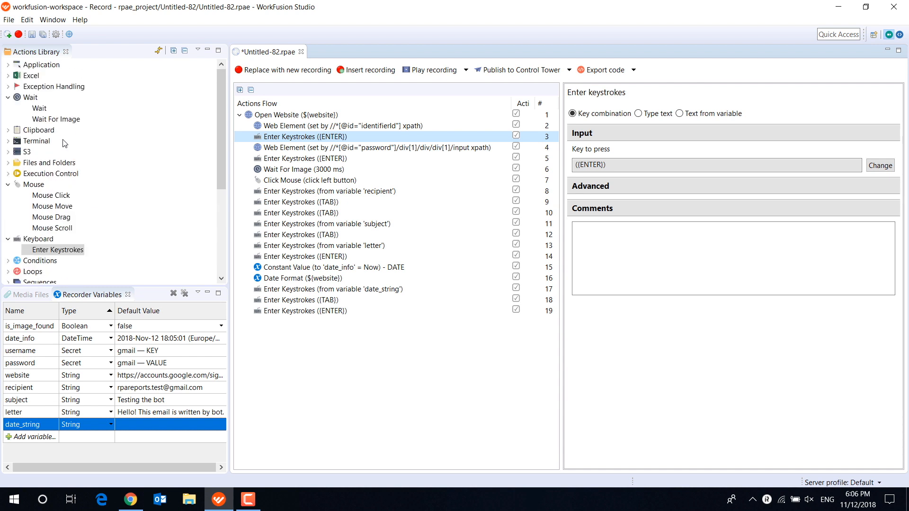
left_click_drag(46, 108, 287, 116)
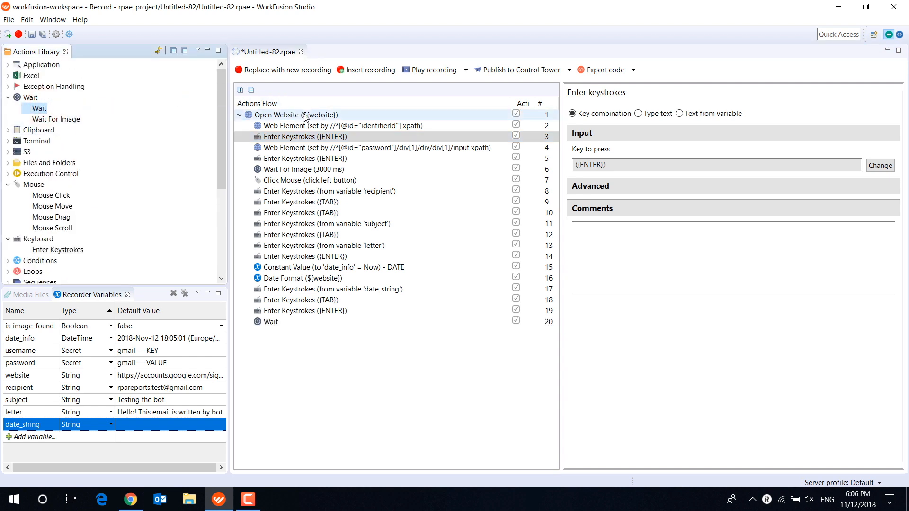
left_click(307, 323)
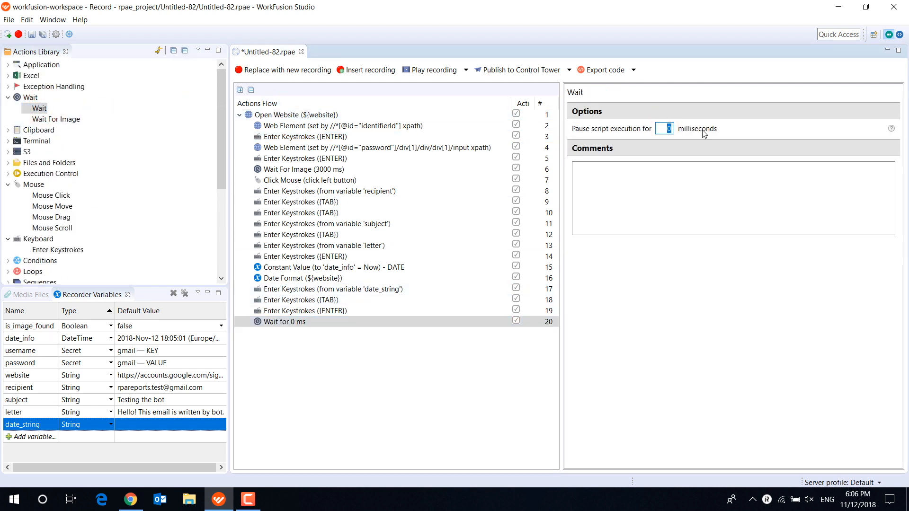
left_click(494, 358)
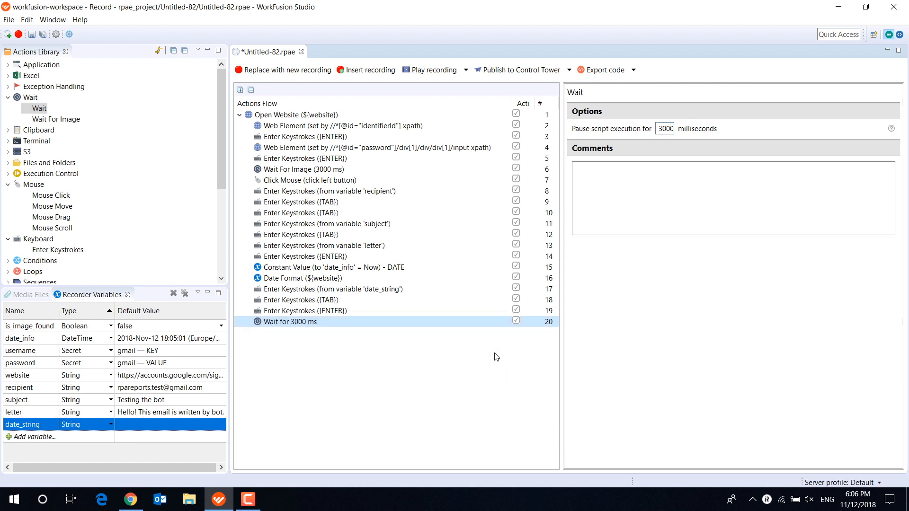
- Close the open Gmail window in Chrome and play the recording from WorkFusion Studio
left_click(136, 504)
left_click(899, 9)
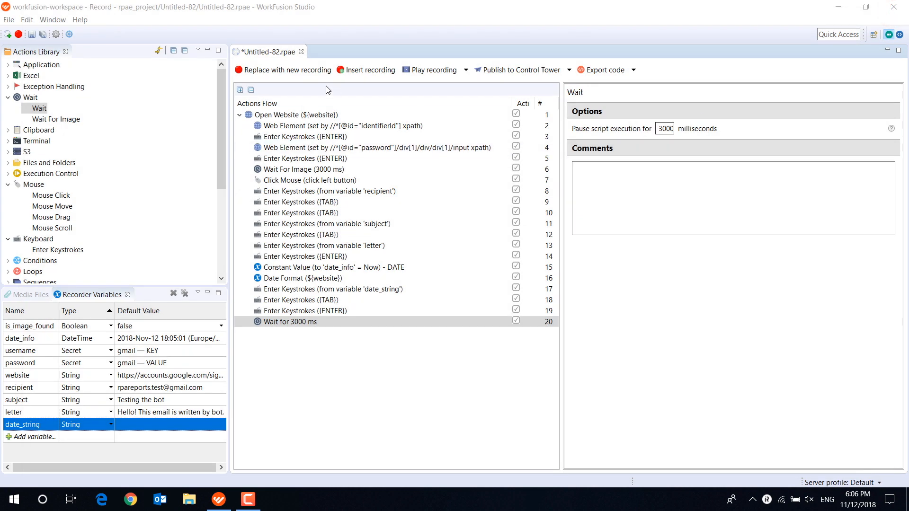
left_click(436, 70)
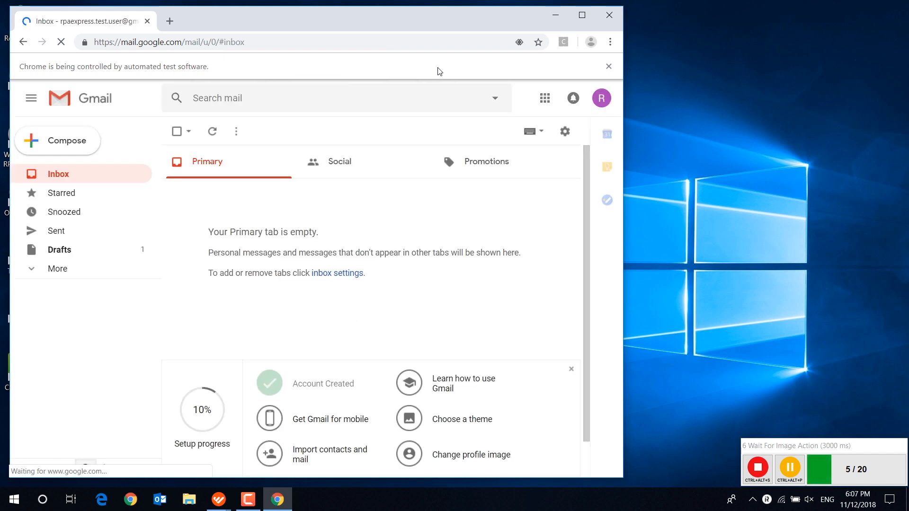
- Compose a new Gmail message with the recipient's e-mail address and the subject "Testing the bot"
left_click(59, 141)
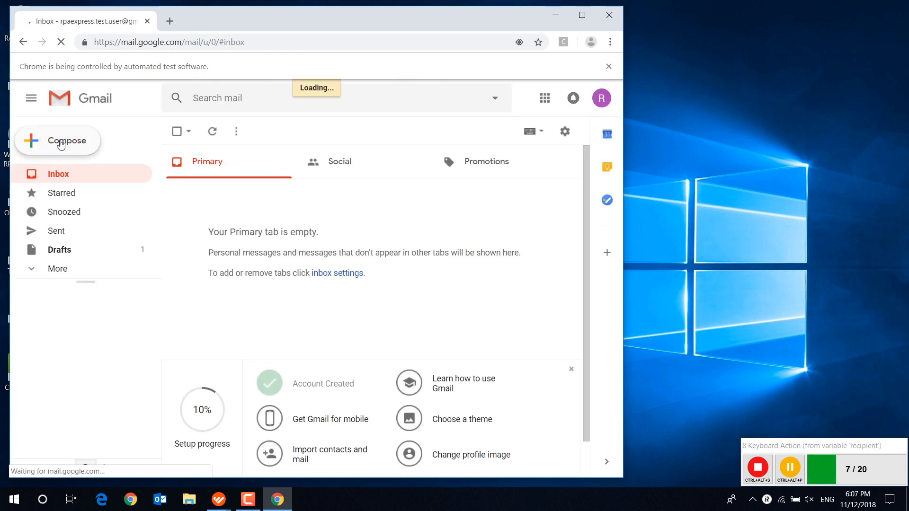
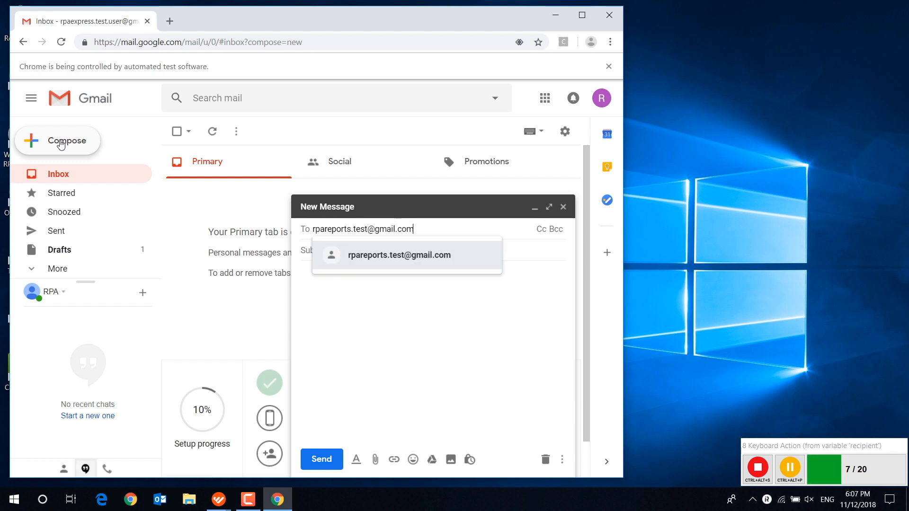
key("Tab")
type("T")
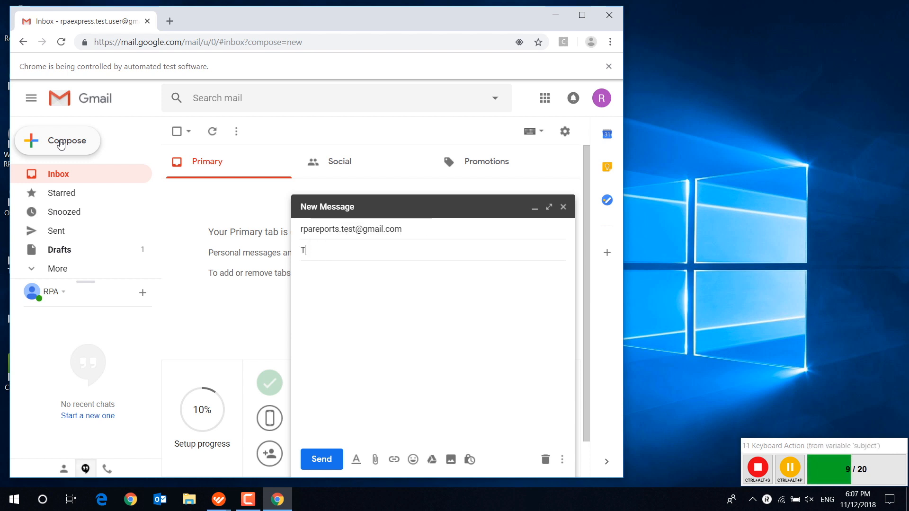
type("esting the bot")
key("Tab")
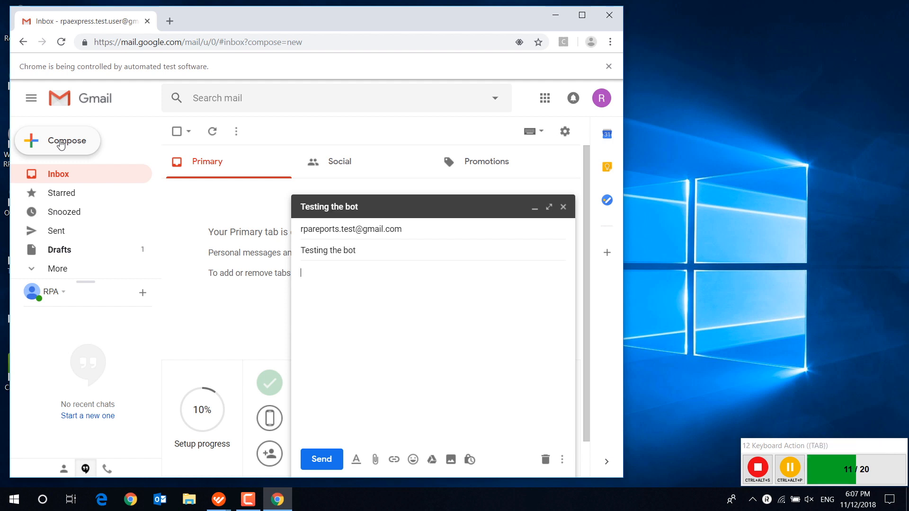
- Write "Hello! This email is written by bot." with "Monday, November 12, 2018, 6:07:19 PM" on the line below, and send the message
type("Hello! This email ")
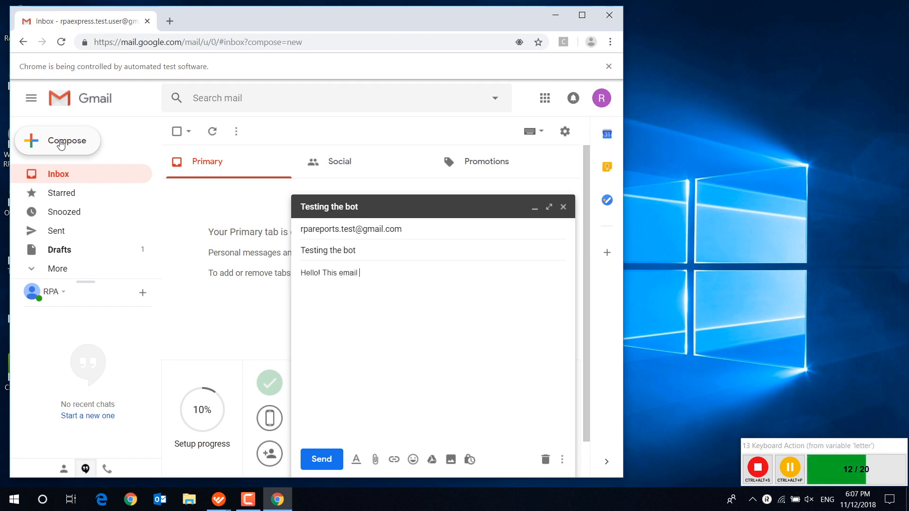
type("is written by bot.")
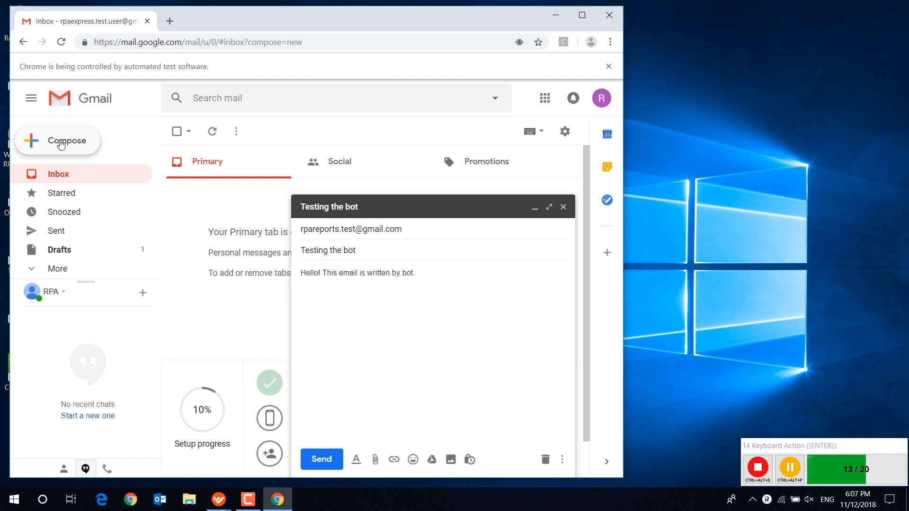
key("Return")
type("Monday, No")
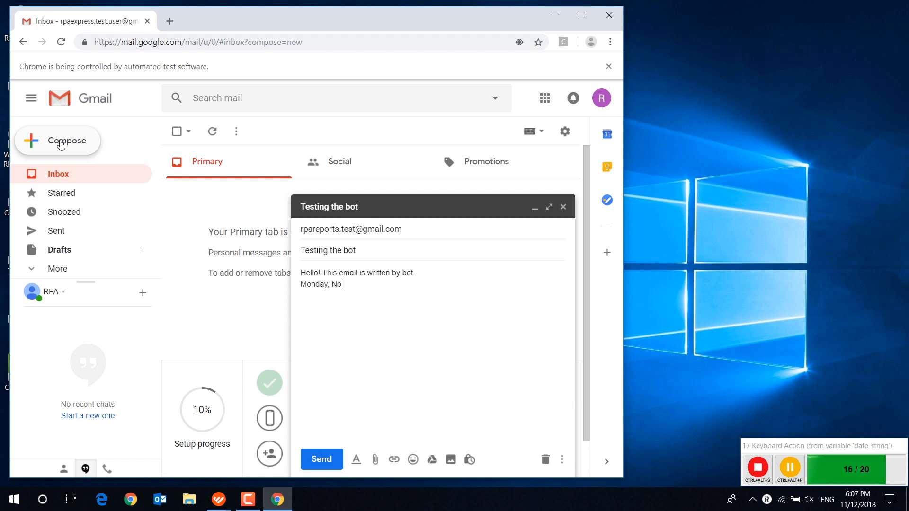
type("vember 12, 2018, 6:07:19 PM")
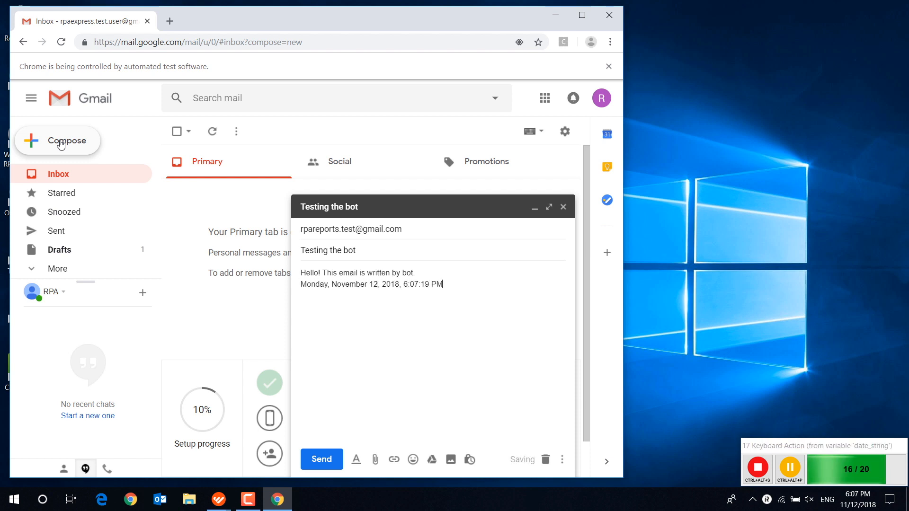
key("Tab")
key("Return")
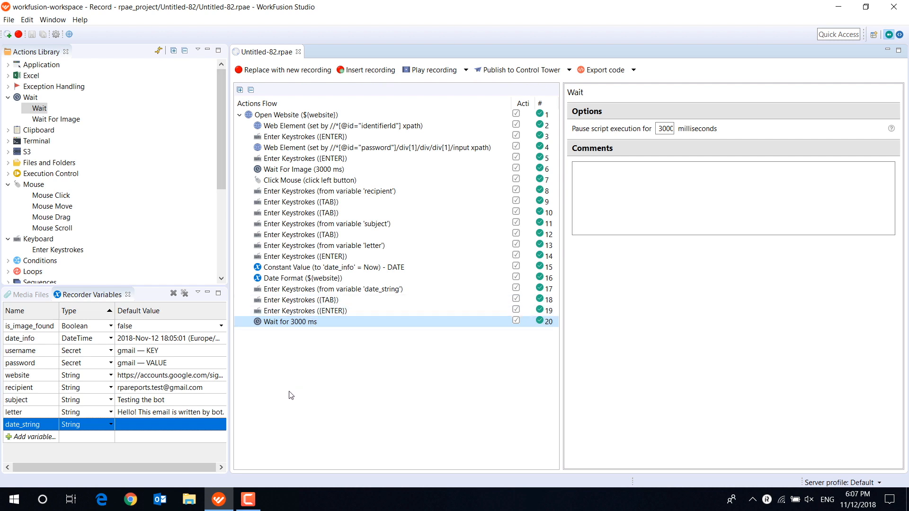
- Review the types available for a new recorder variable in WorkFusion Studio without choosing one
left_click(110, 436)
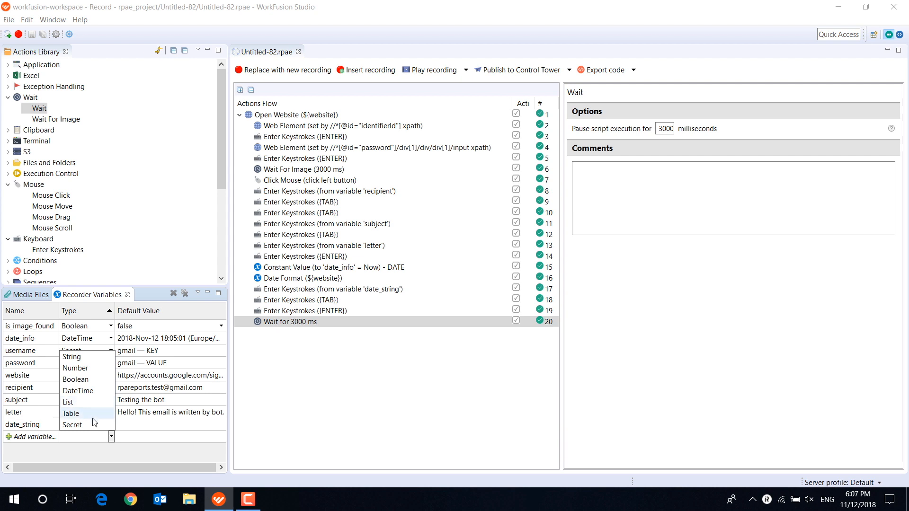
left_click(124, 456)
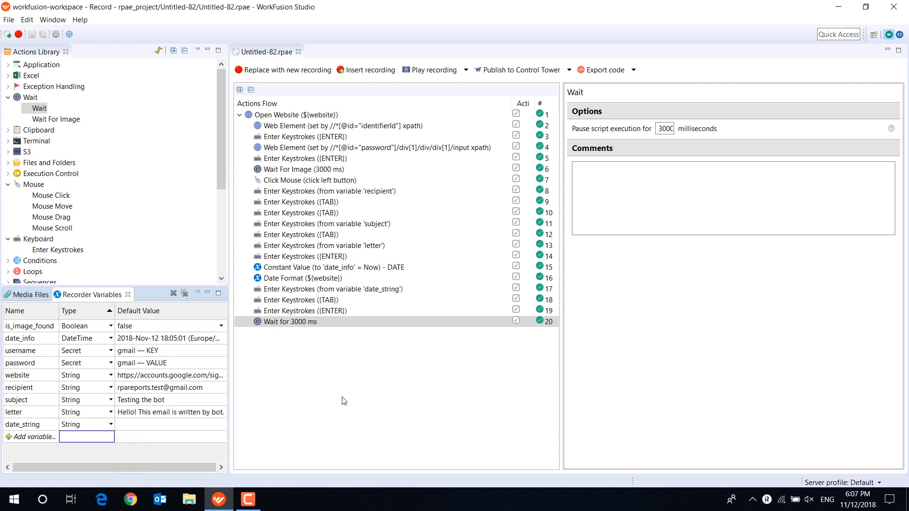